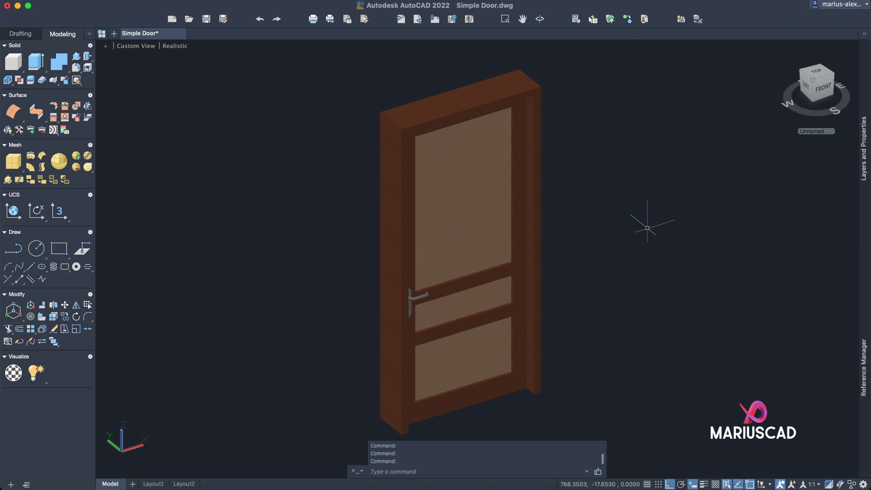
{"action": "mouse_move", "coordinate": [662, 247]}
{"action": "middle_mouse_down", "text": "shift"}
{"action": "mouse_move", "coordinate": [636, 259]}
{"action": "mouse_move", "coordinate": [576, 261]}
{"action": "mouse_move", "coordinate": [502, 239]}
{"action": "mouse_move", "coordinate": [574, 267]}
{"action": "middle_mouse_up", "text": "shift"}
{"action": "mouse_move", "coordinate": [603, 321]}
{"action": "middle_mouse_down", "text": "shift"}
{"action": "mouse_move", "coordinate": [576, 286]}
{"action": "mouse_move", "coordinate": [612, 275]}
{"action": "mouse_move", "coordinate": [688, 295]}
{"action": "mouse_move", "coordinate": [648, 287]}
{"action": "mouse_move", "coordinate": [737, 291]}
{"action": "middle_mouse_up", "text": "shift"}
{"action": "mouse_move", "coordinate": [546, 264]}
{"action": "middle_mouse_down", "text": "shift"}
{"action": "mouse_move", "coordinate": [605, 282]}
{"action": "mouse_move", "coordinate": [711, 288]}
{"action": "middle_mouse_up", "text": "shift"}
{"action": "mouse_move", "coordinate": [588, 306]}
{"action": "middle_mouse_down", "text": "shift"}
{"action": "mouse_move", "coordinate": [669, 311]}
{"action": "mouse_move", "coordinate": [662, 253]}
{"action": "mouse_move", "coordinate": [636, 247]}
{"action": "mouse_move", "coordinate": [394, 267]}
{"action": "mouse_move", "coordinate": [259, 250]}
{"action": "middle_mouse_up", "text": "shift"}
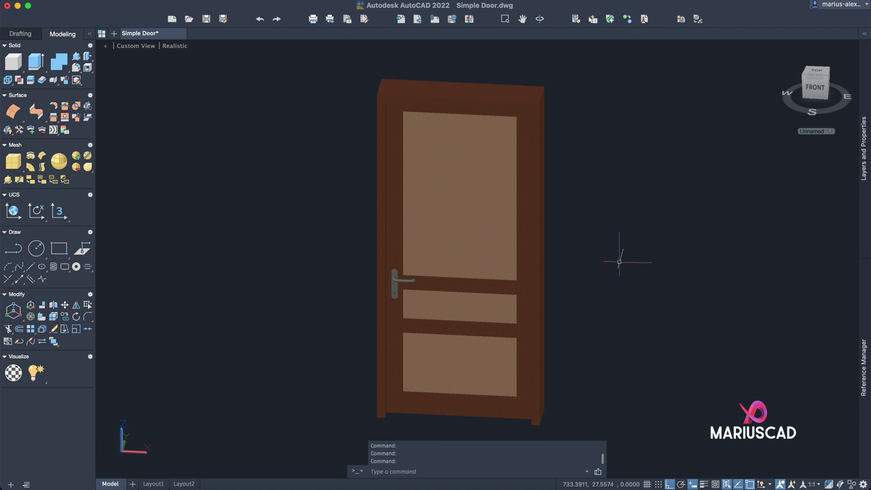
Step: Undo all the existing door modelling back to an empty drawing
{"action": "key", "text": "super+z"}
{"action": "key", "text": "super+z"}
{"action": "key", "text": "super+z"}
{"action": "key", "text": "super+z"}
{"action": "key", "text": "super+z"}
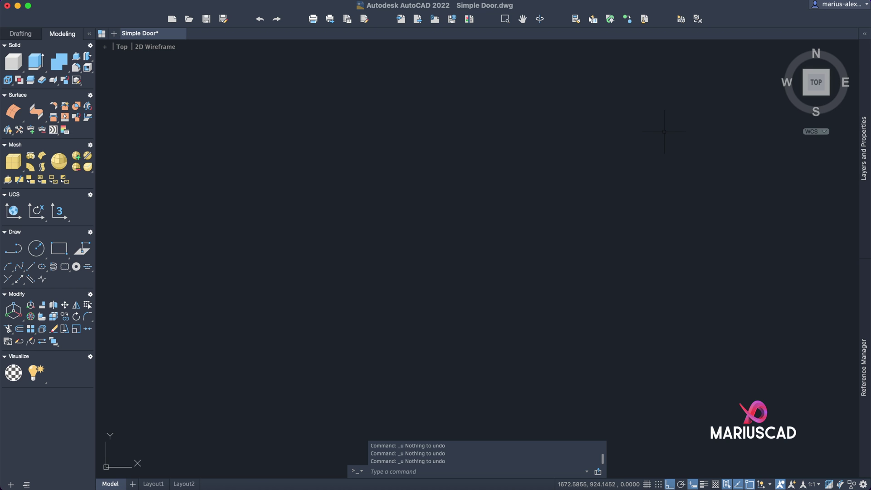
Step: Configure the drawing units to a length precision of 0.00 and an insertion scale in centimeters
{"action": "type", "text": "units"}
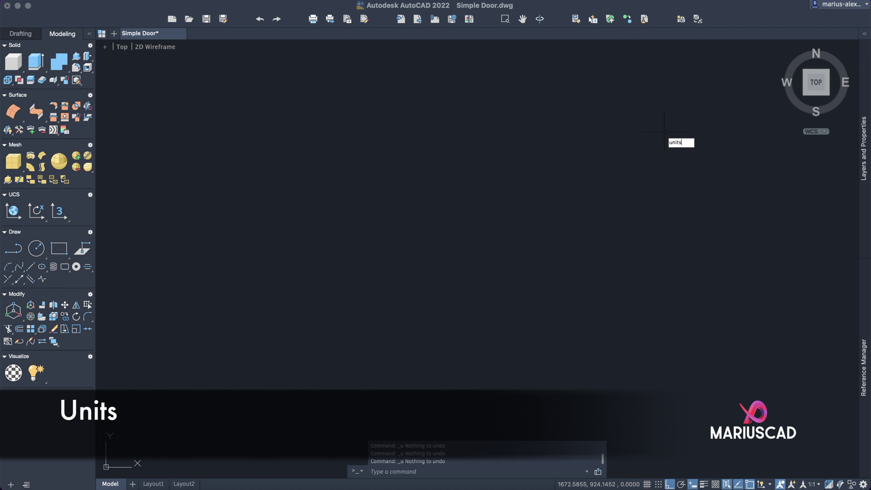
{"action": "key", "text": "Return"}
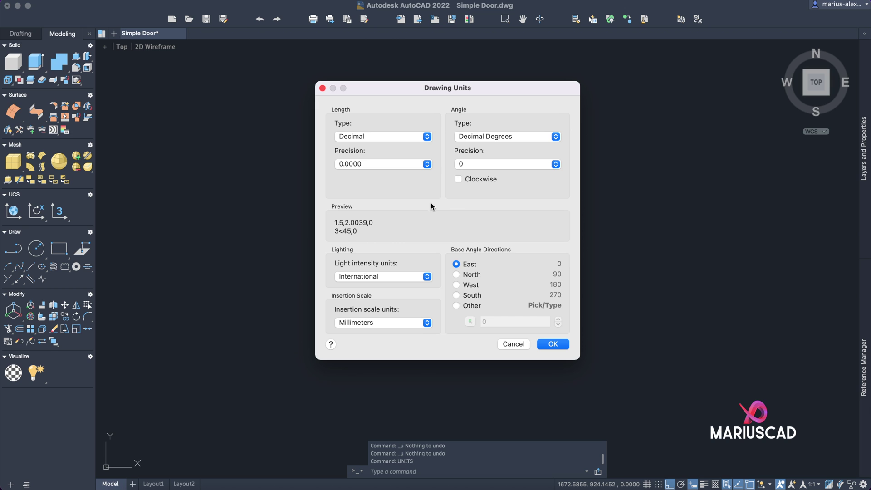
{"action": "left_click", "coordinate": [360, 168]}
{"action": "left_click", "coordinate": [366, 143]}
{"action": "left_click", "coordinate": [400, 323]}
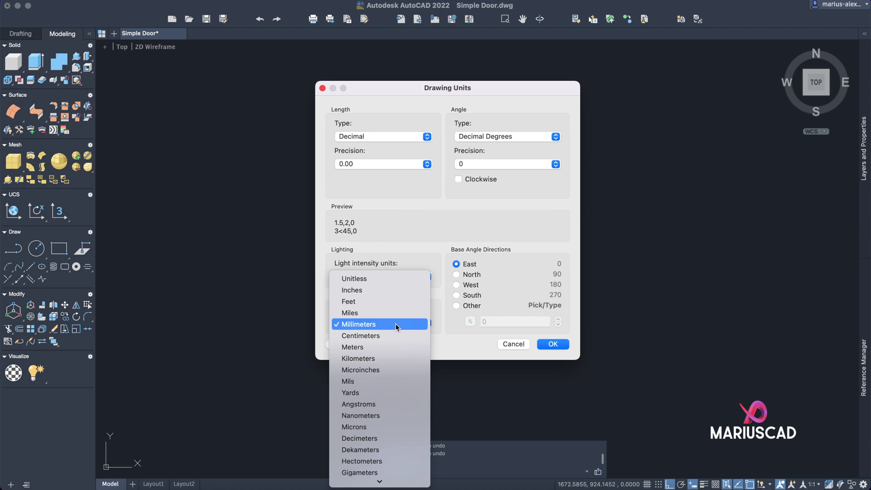
{"action": "left_click", "coordinate": [391, 335]}
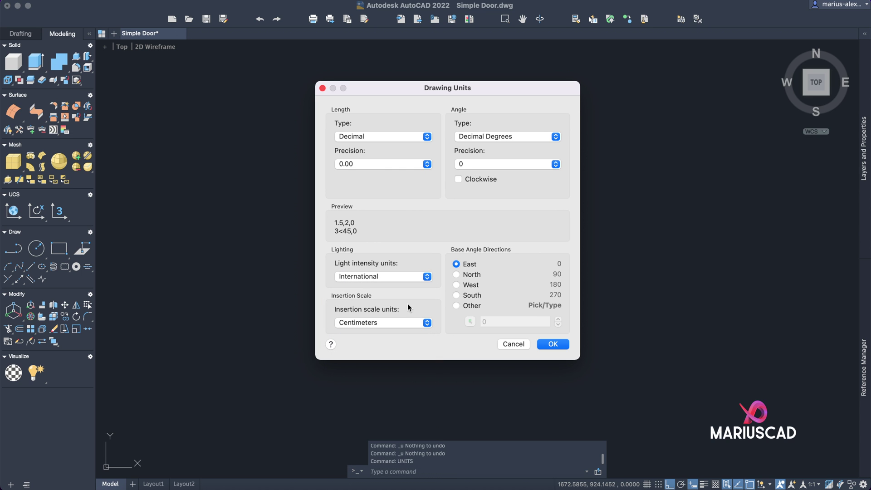
{"action": "left_click", "coordinate": [558, 346]}
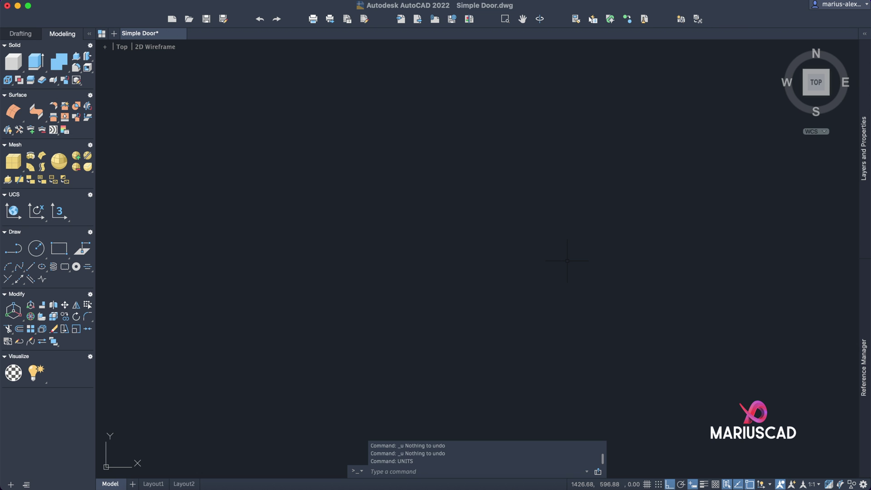
Step: Check the 3D object snap and object snap modes in the drafting settings and accept them
{"action": "type", "text": "dset"}
{"action": "key", "text": "Return"}
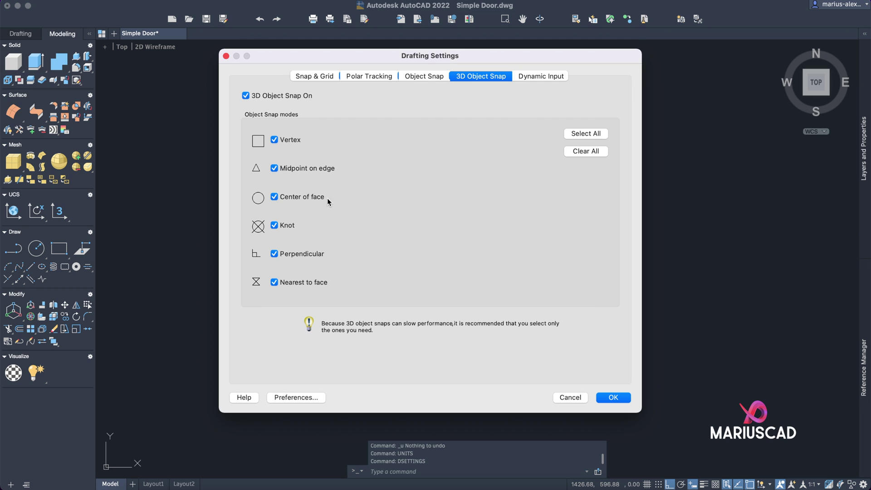
{"action": "left_click", "coordinate": [427, 80]}
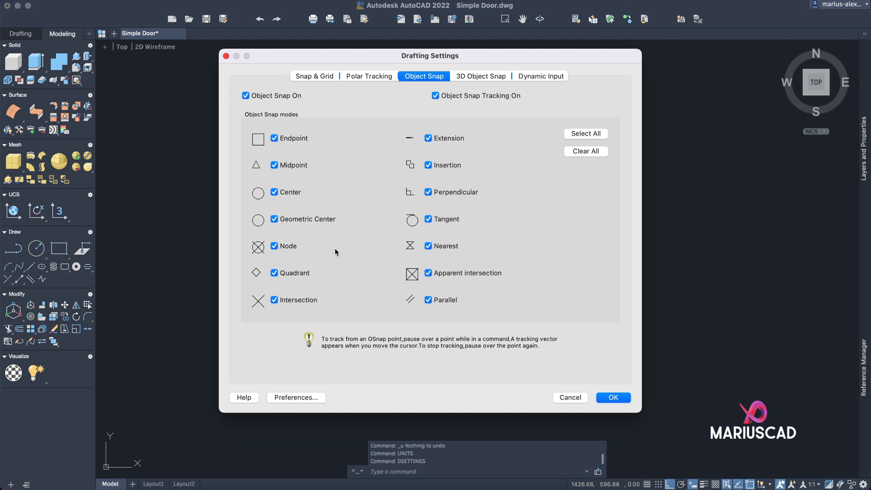
{"action": "left_click", "coordinate": [614, 397]}
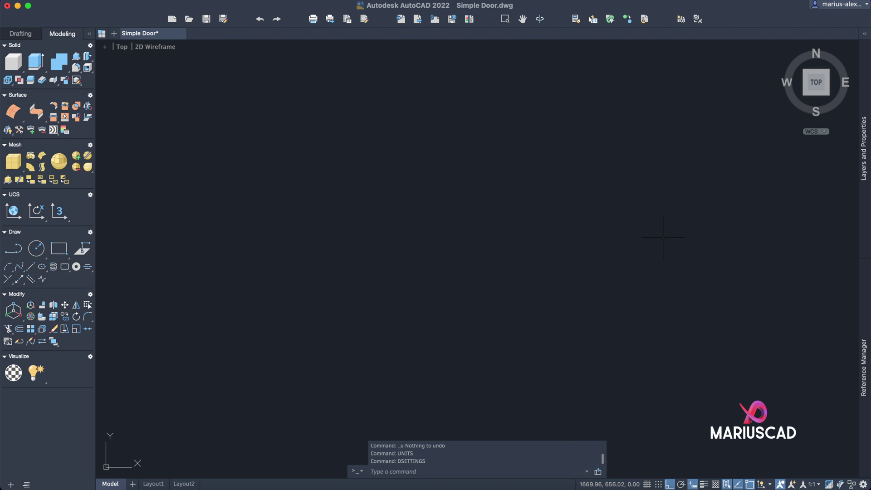
Step: Switch to the front view and align the UCS to it with the View option
{"action": "left_click", "coordinate": [805, 94]}
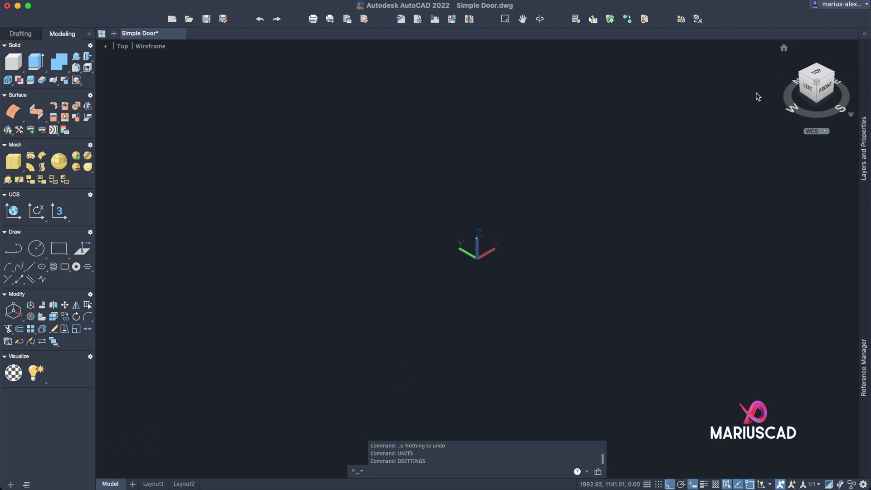
{"action": "left_click", "coordinate": [827, 90]}
{"action": "left_click", "coordinate": [828, 92]}
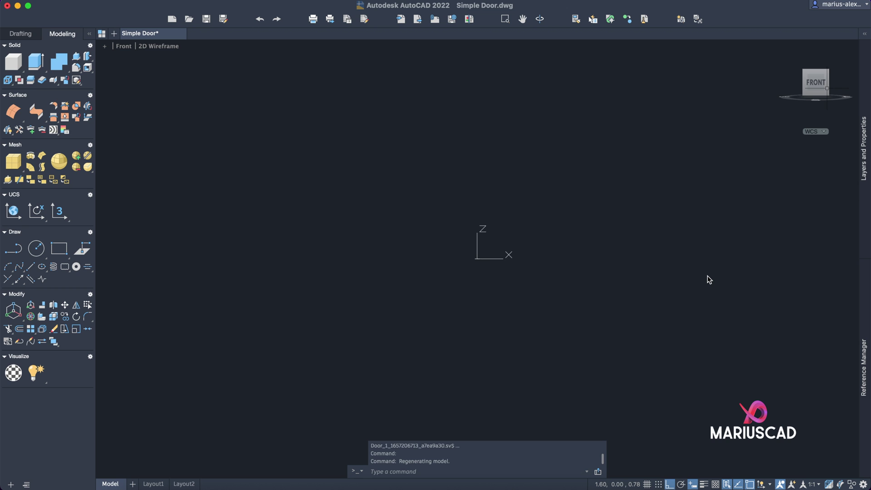
{"action": "type", "text": "ucs"}
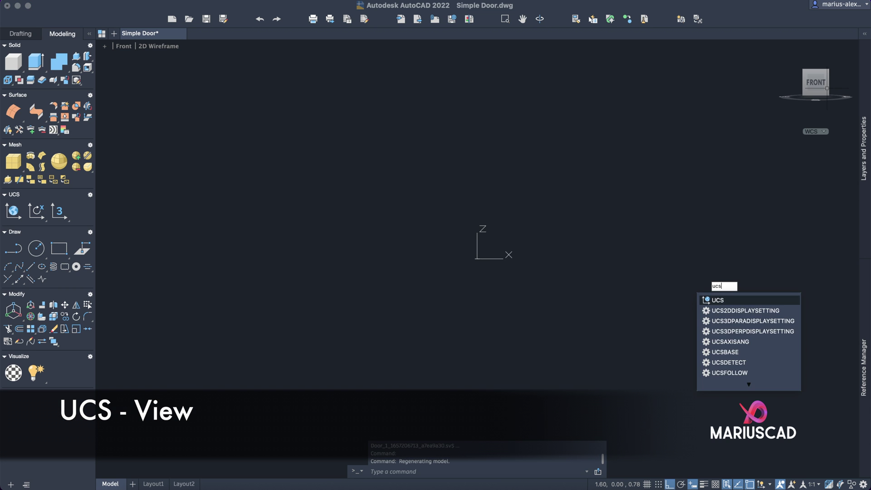
{"action": "key", "text": "Return"}
{"action": "type", "text": "view"}
{"action": "key", "text": "Return"}
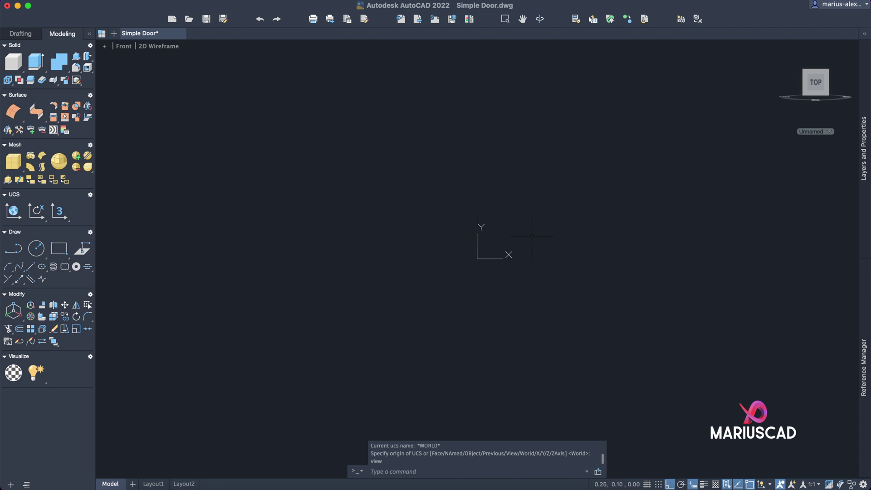
Step: Draw a rectangle 100 wide and 215 high as the outer outline of the door frame
{"action": "middle_click_drag", "start_coordinate": [785, 237], "coordinate": [544, 298]}
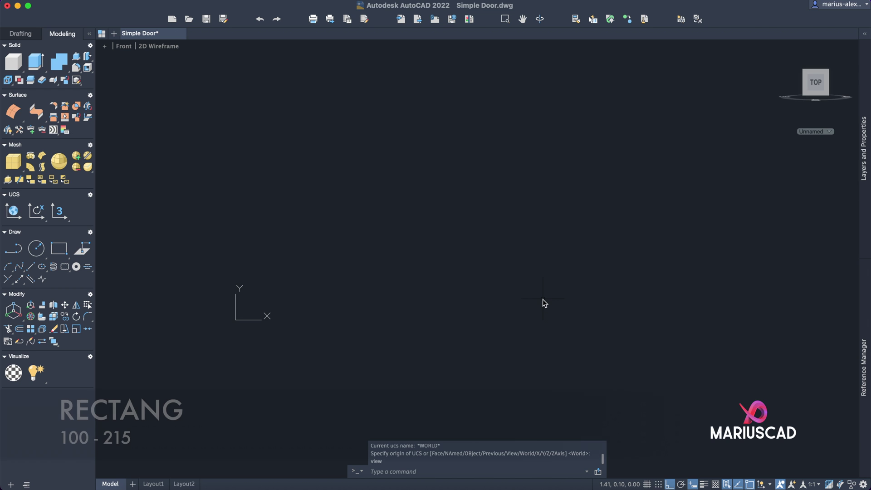
{"action": "type", "text": "rect"}
{"action": "key", "text": "Return"}
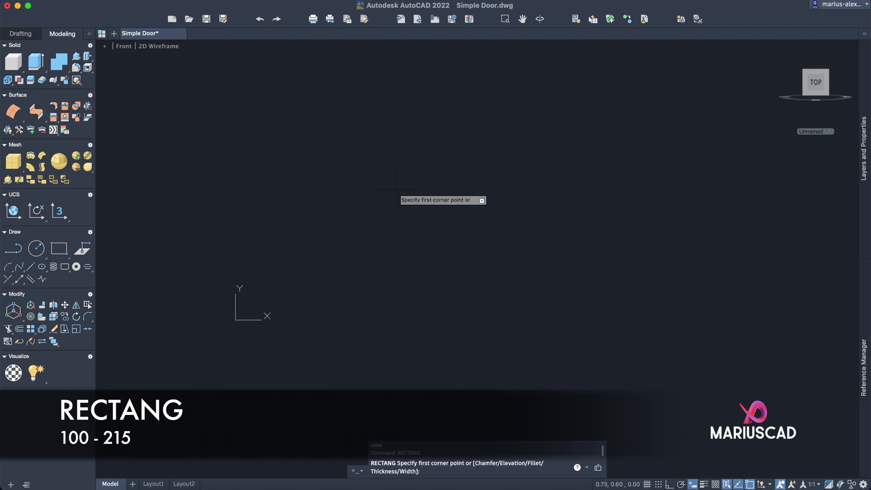
{"action": "left_click", "coordinate": [418, 147]}
{"action": "type", "text": "100"}
{"action": "key", "text": "Tab"}
{"action": "type", "text": "21"}
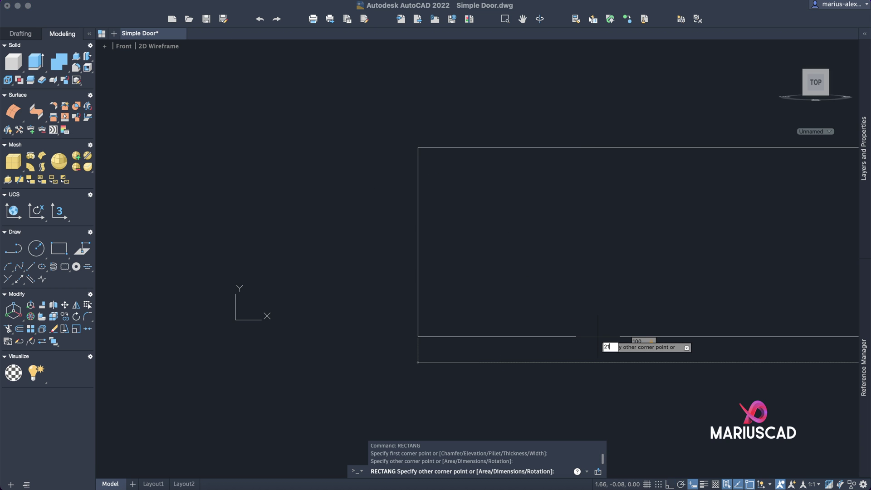
{"action": "key", "text": "Return"}
{"action": "middle_click", "coordinate": [560, 295]}
{"action": "middle_click", "coordinate": [560, 295]}
{"action": "scroll", "coordinate": [560, 295], "scroll_direction": "down", "scroll_amount": 3}
{"action": "scroll", "coordinate": [533, 291], "scroll_direction": "up", "scroll_amount": 2}
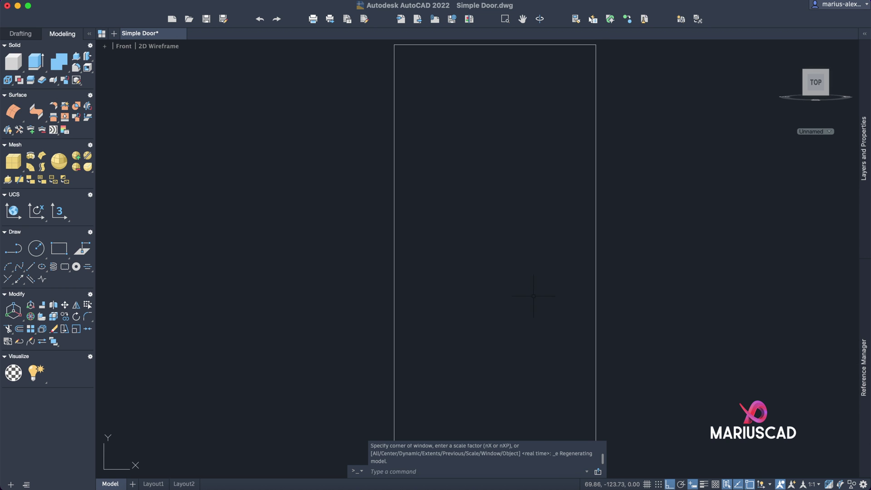
{"action": "scroll", "coordinate": [533, 291], "scroll_direction": "down", "scroll_amount": 2}
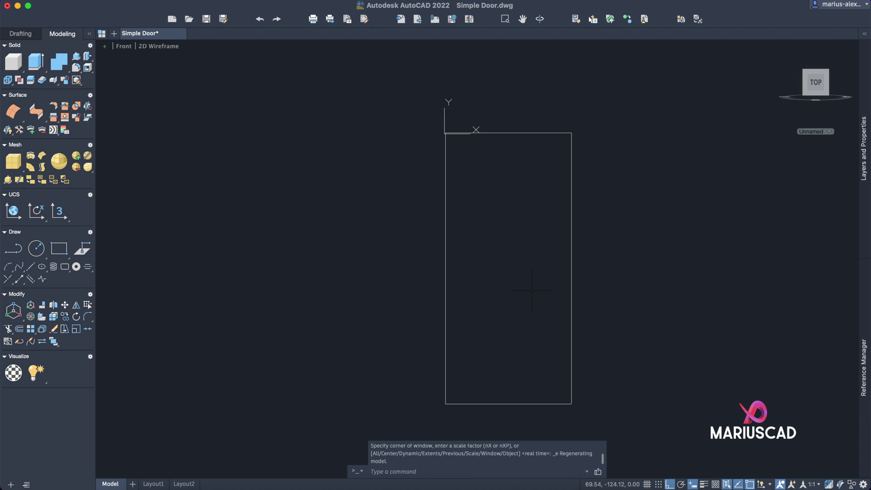
Step: Offset the door frame rectangle 5 cm inward
{"action": "type", "text": "offse"}
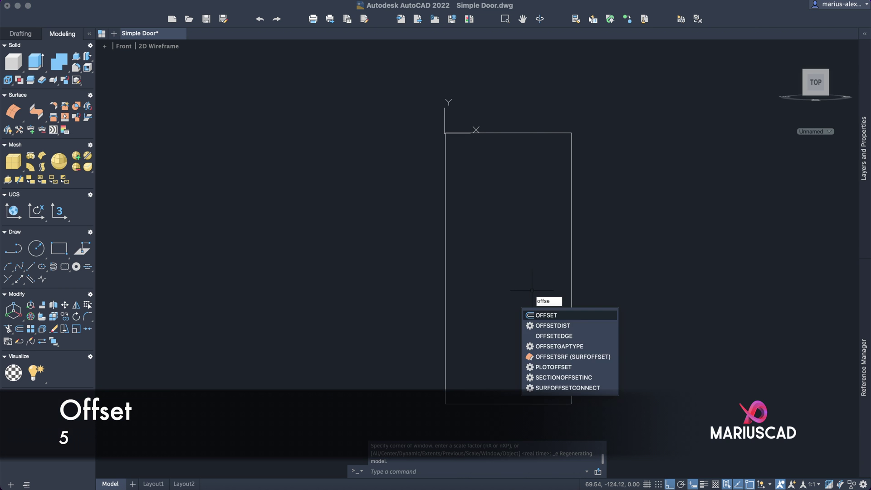
{"action": "key", "text": "Return"}
{"action": "type", "text": "5"}
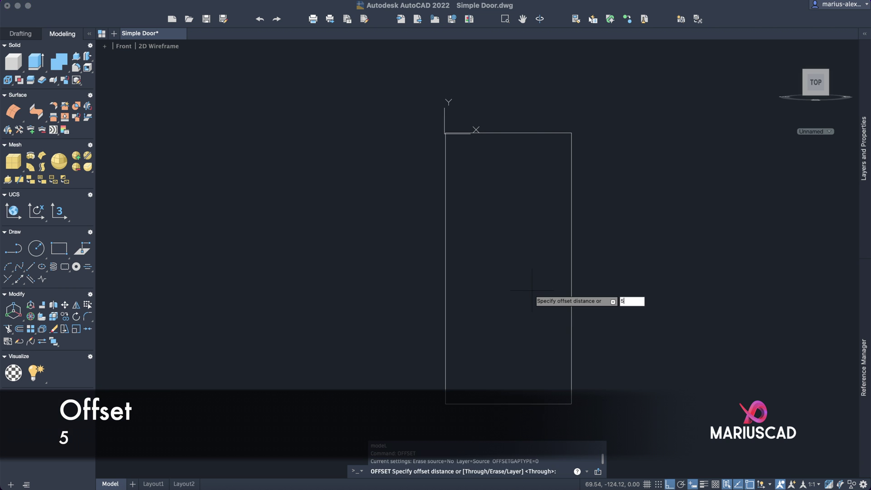
{"action": "key", "text": "Return"}
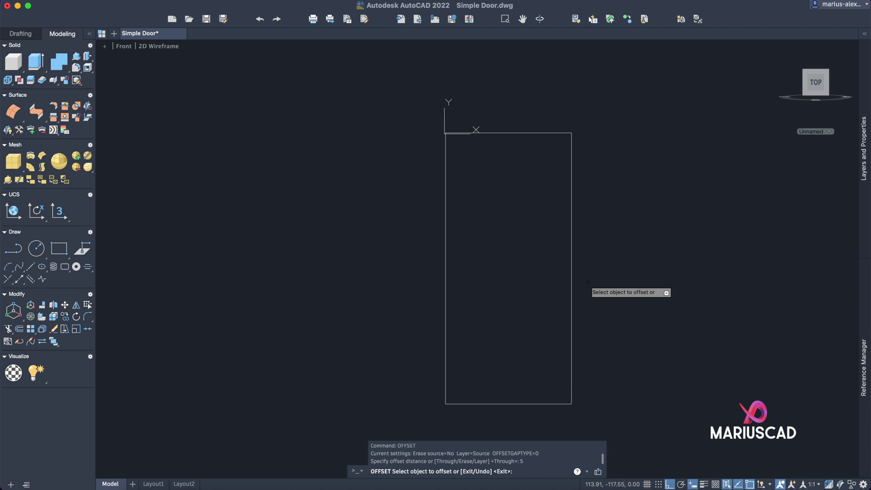
{"action": "left_click", "coordinate": [571, 280]}
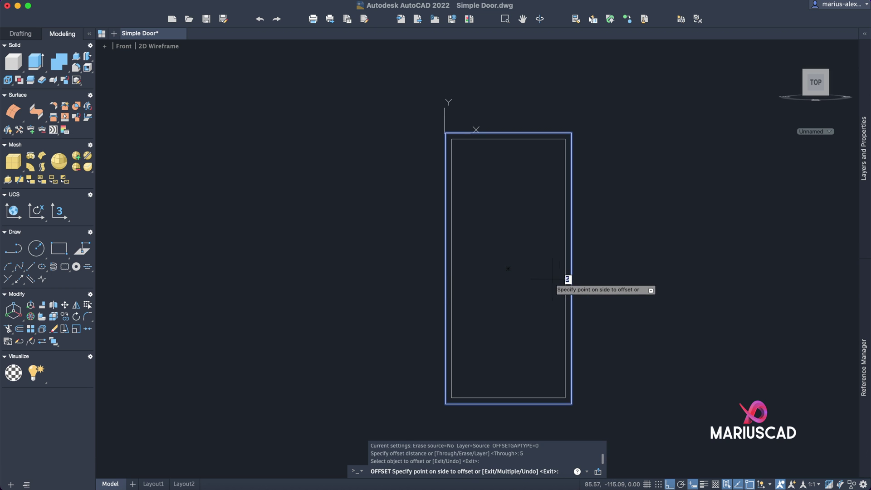
{"action": "left_click", "coordinate": [497, 292]}
{"action": "scroll", "coordinate": [512, 300], "scroll_direction": "up", "scroll_amount": 4}
{"action": "scroll", "coordinate": [512, 299], "scroll_direction": "down", "scroll_amount": 4}
{"action": "scroll", "coordinate": [542, 329], "scroll_direction": "up", "scroll_amount": 3}
{"action": "scroll", "coordinate": [542, 256], "scroll_direction": "down", "scroll_amount": 2}
{"action": "key", "text": "Escape"}
Step: Trim away the bottom edge of the inner rectangle
{"action": "type", "text": "tr"}
{"action": "key", "text": "Return"}
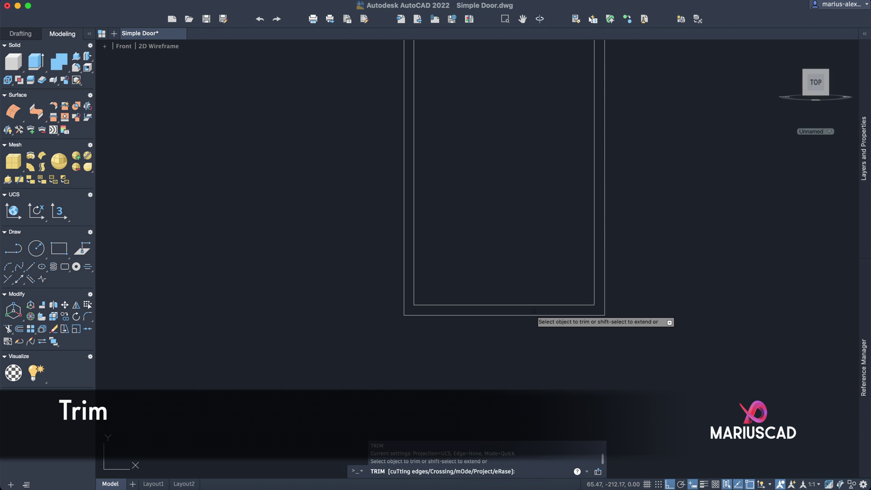
{"action": "left_click", "coordinate": [529, 305]}
{"action": "key", "text": "Escape"}
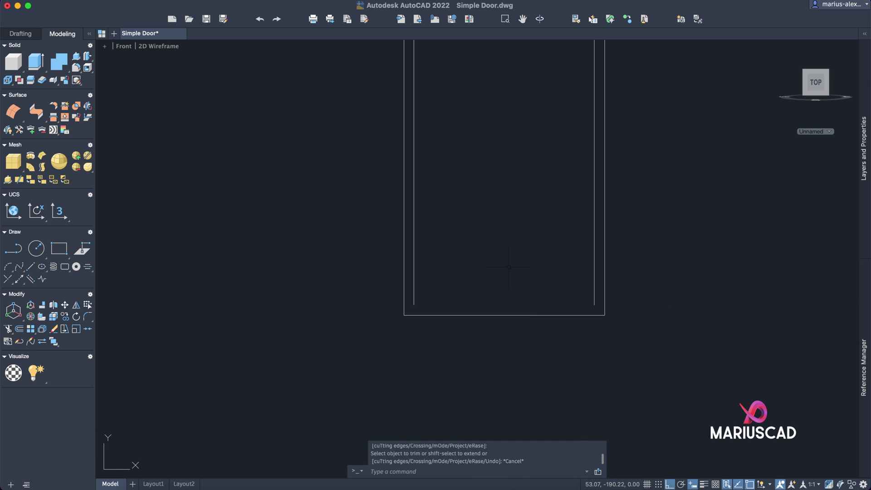
Step: Extend both vertical lines of the inner outline down to the bottom edge of the outer rectangle
{"action": "type", "text": "exte"}
{"action": "key", "text": "Return"}
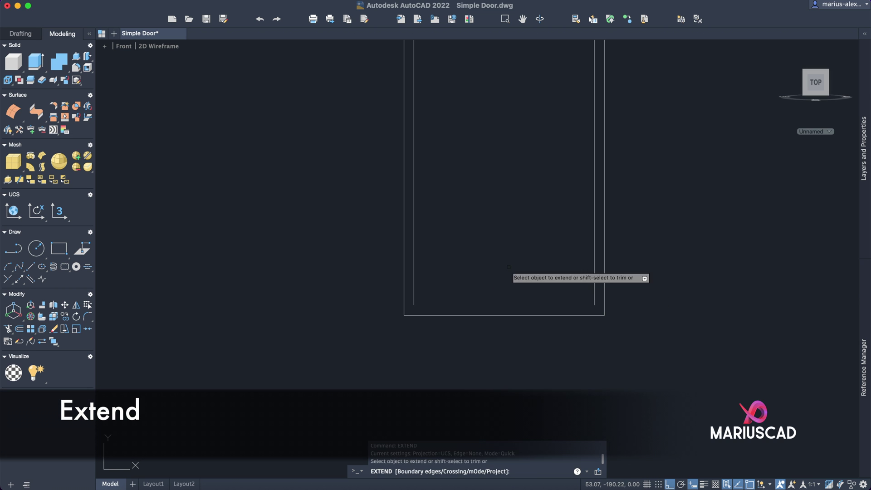
{"action": "left_click", "coordinate": [414, 300]}
{"action": "left_click", "coordinate": [594, 299]}
{"action": "key", "text": "Escape"}
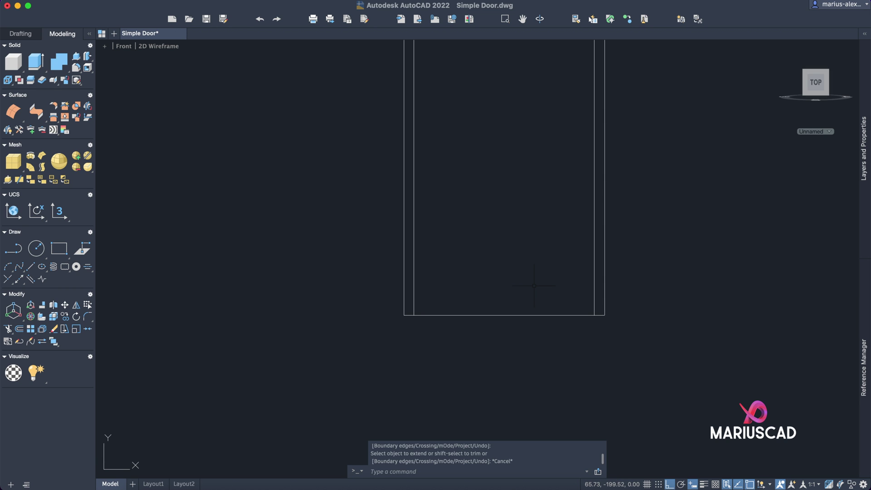
Step: Trim the outer rectangle's bottom edge between the two inner verticals to open the frame at the floor
{"action": "type", "text": "tr"}
{"action": "key", "text": "Return"}
{"action": "left_click", "coordinate": [534, 287]}
{"action": "left_click", "coordinate": [528, 345]}
{"action": "key", "text": "Escape"}
{"action": "key", "text": "Escape"}
{"action": "key", "text": "Escape"}
Step: Copy the inner frame outline 200 cm to the right along the X axis
{"action": "scroll", "coordinate": [519, 253], "scroll_direction": "down", "scroll_amount": 3}
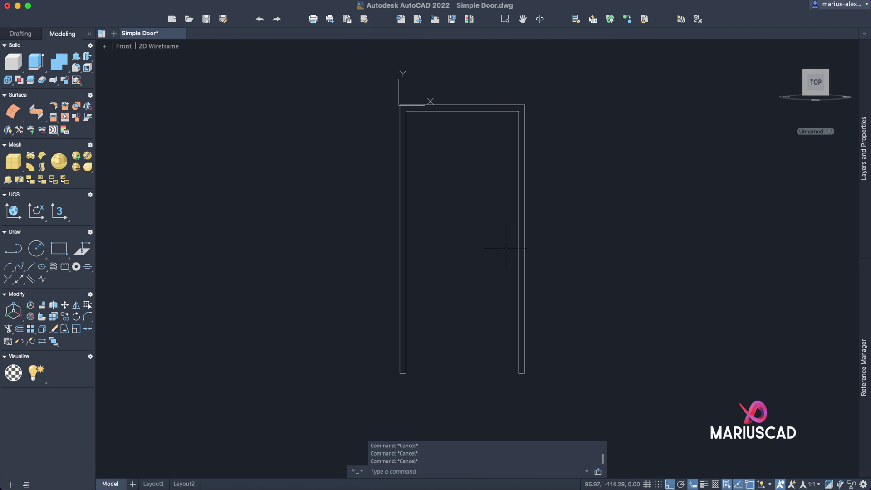
{"action": "left_click", "coordinate": [519, 252]}
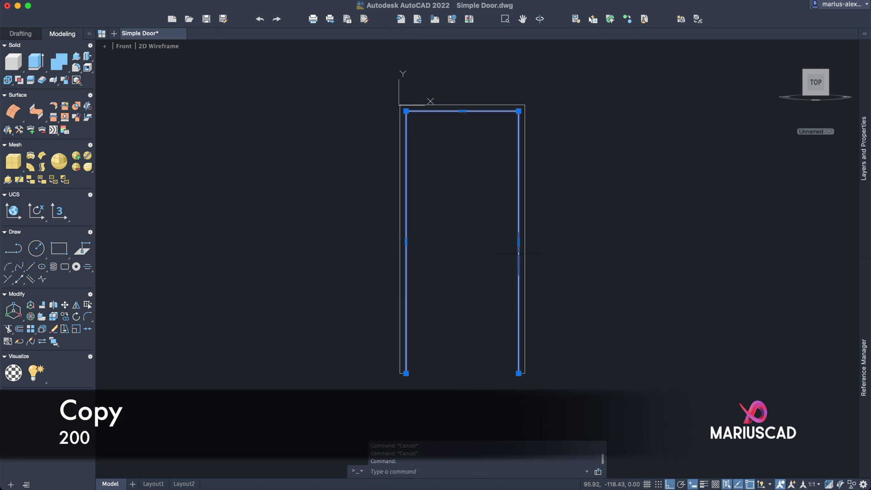
{"action": "type", "text": "co"}
{"action": "key", "text": "Return"}
{"action": "left_click", "coordinate": [584, 184]}
{"action": "middle_click_drag", "start_coordinate": [734, 194], "coordinate": [579, 198]}
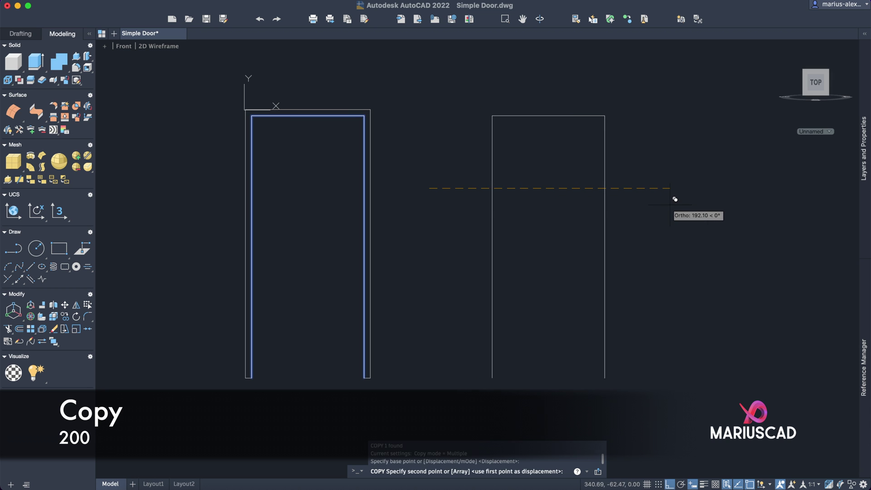
{"action": "type", "text": "200"}
{"action": "key", "text": "Return"}
{"action": "key", "text": "Escape"}
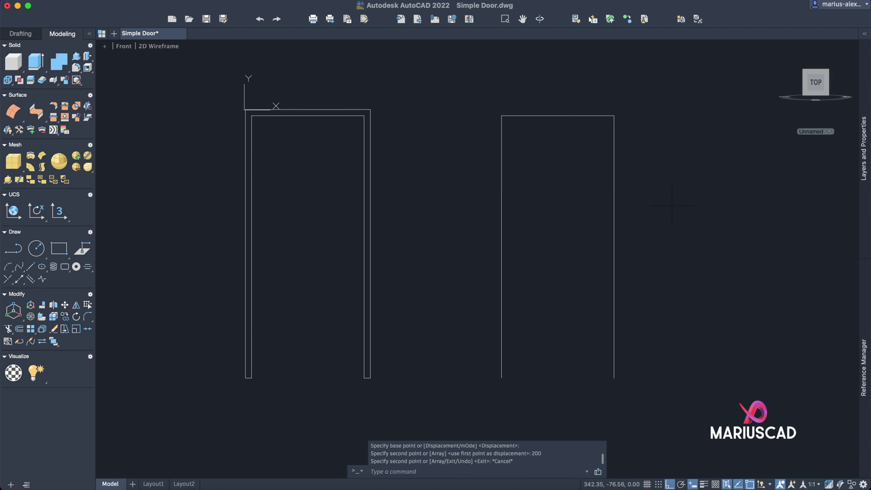
Step: Join the inner and outer outlines of the original door frame into one polyline
{"action": "type", "text": "j"}
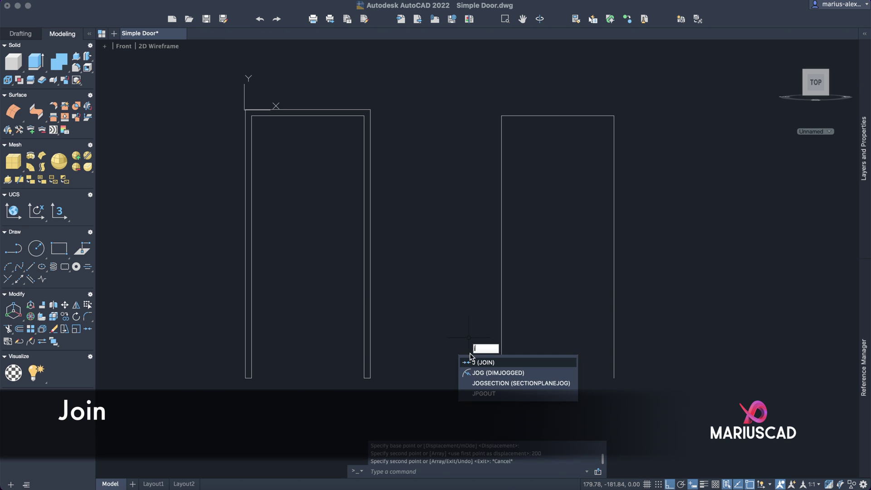
{"action": "left_click", "coordinate": [479, 363]}
{"action": "scroll", "coordinate": [479, 365], "scroll_direction": "down", "scroll_amount": 2}
{"action": "left_click", "coordinate": [425, 344]}
{"action": "left_click", "coordinate": [304, 150]}
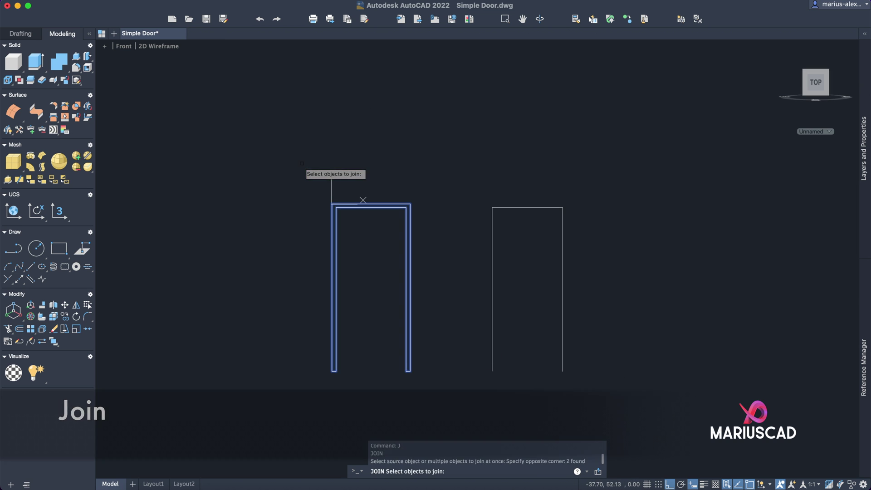
{"action": "key", "text": "Return"}
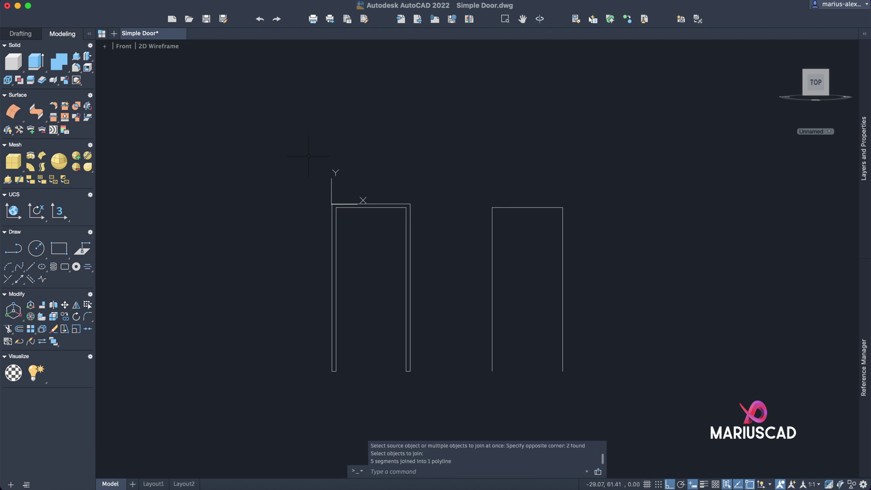
Step: Presspull the closed door frame profile 25 cm to turn it into a solid
{"action": "middle_click_drag", "start_coordinate": [296, 151], "coordinate": [356, 178], "text": "shift"}
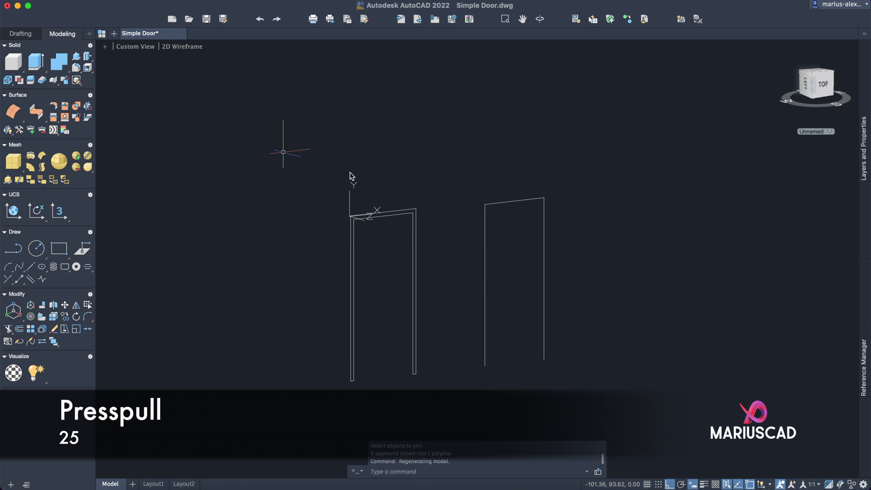
{"action": "type", "text": "pres"}
{"action": "key", "text": "Return"}
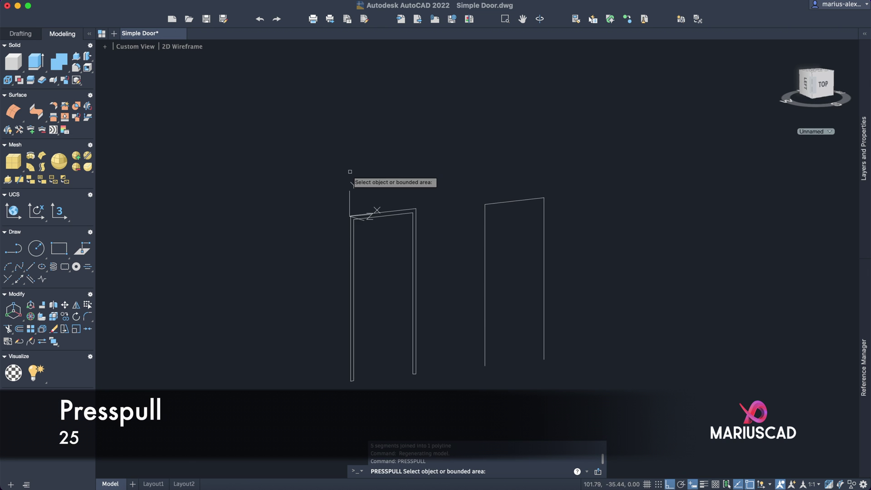
{"action": "scroll", "coordinate": [359, 205], "scroll_direction": "up", "scroll_amount": 3}
{"action": "left_click", "coordinate": [449, 223]}
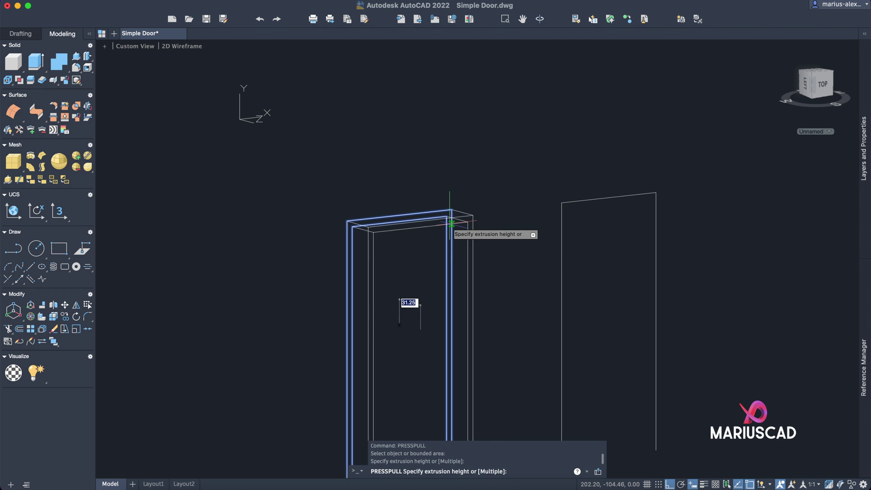
{"action": "type", "text": "25"}
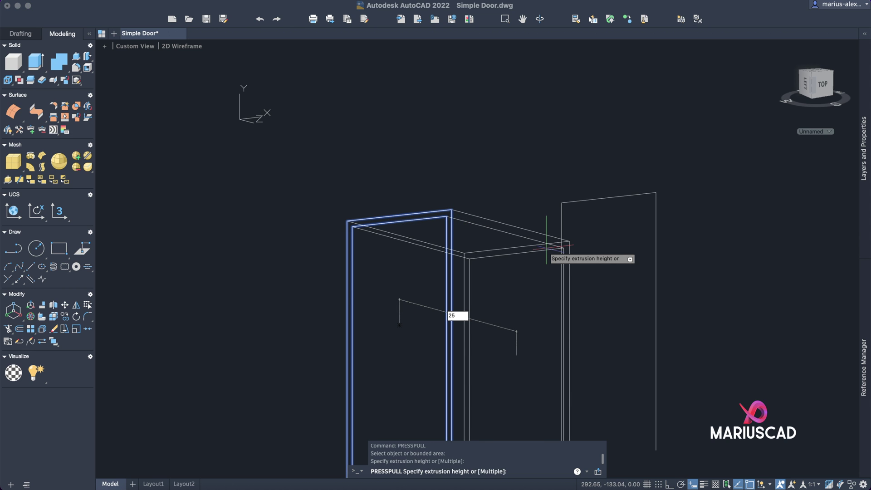
{"action": "key", "text": "Return"}
{"action": "key", "text": "Return"}
{"action": "scroll", "coordinate": [550, 243], "scroll_direction": "down", "scroll_amount": 3}
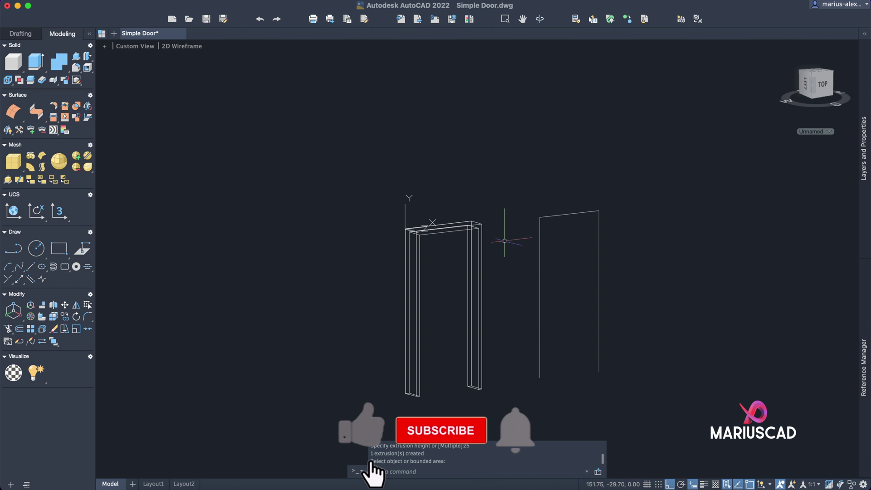
Step: Check the extruded frame in the Realistic visual style and return to 2D Wireframe
{"action": "left_click", "coordinate": [181, 46]}
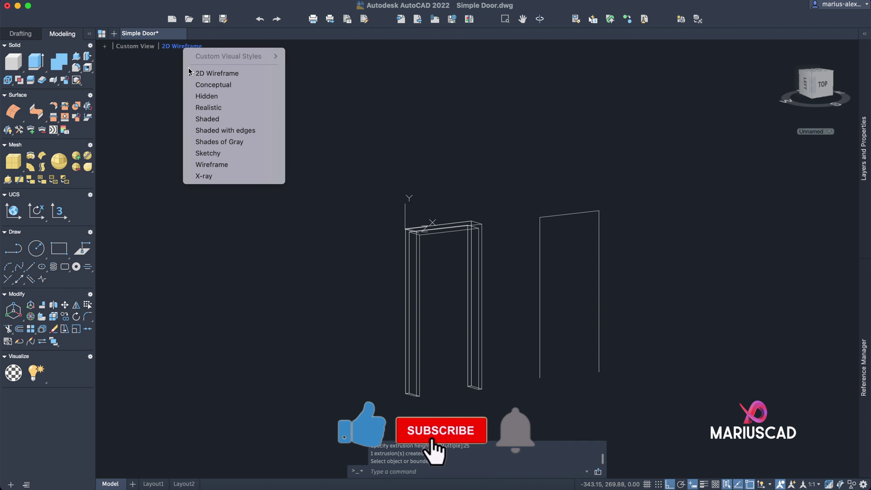
{"action": "left_click", "coordinate": [213, 108]}
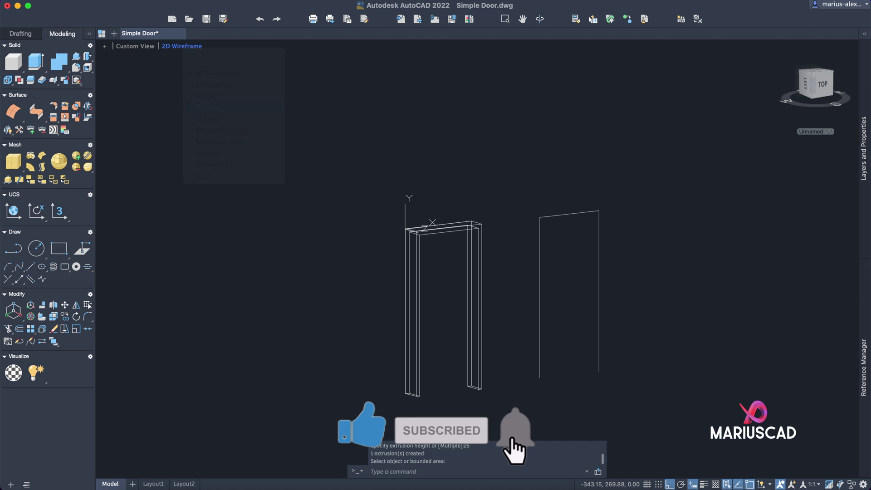
{"action": "left_click", "coordinate": [172, 46]}
{"action": "left_click", "coordinate": [200, 70]}
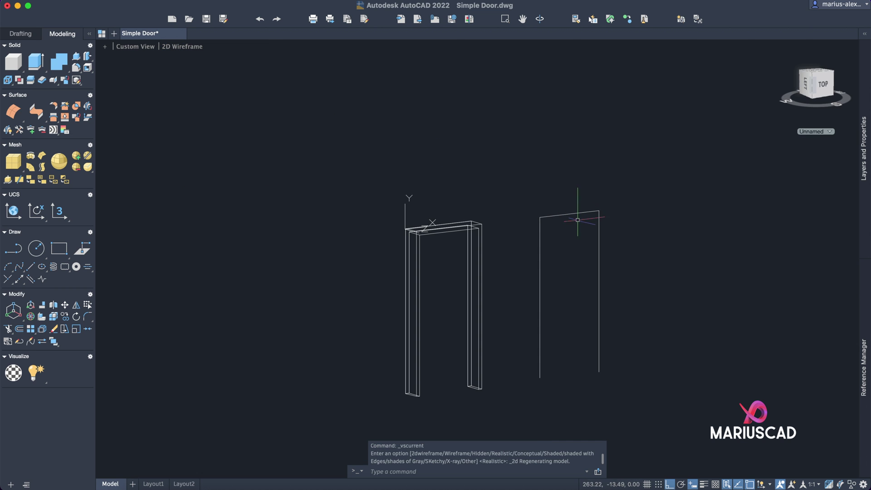
Step: In the front view, close the copied outline with a line between the bottom ends of its two verticals
{"action": "left_click", "coordinate": [818, 93]}
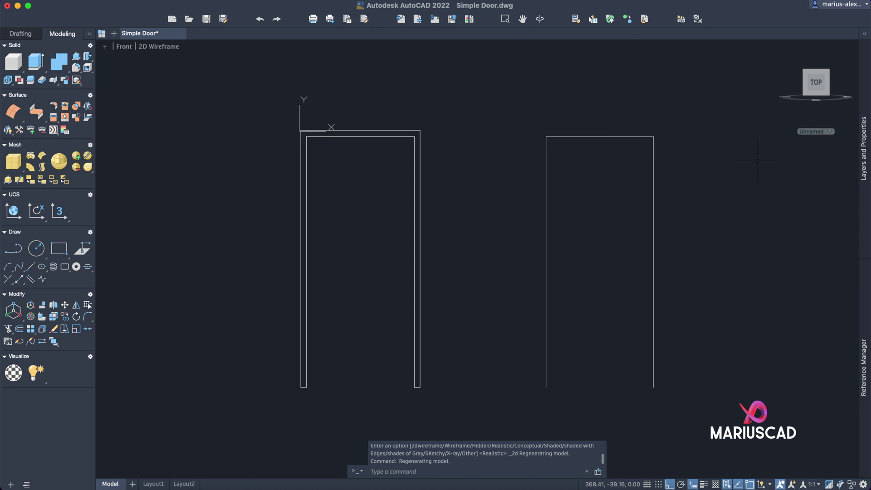
{"action": "type", "text": "line"}
{"action": "key", "text": "Return"}
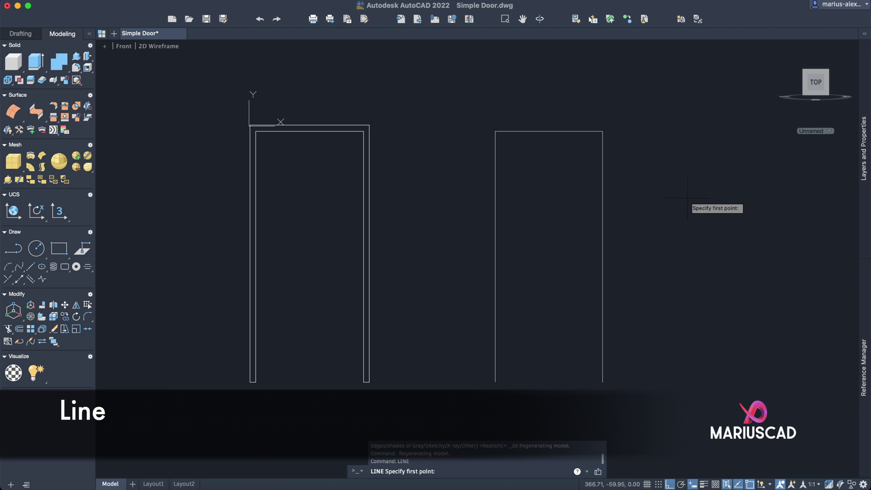
{"action": "left_click", "coordinate": [496, 382]}
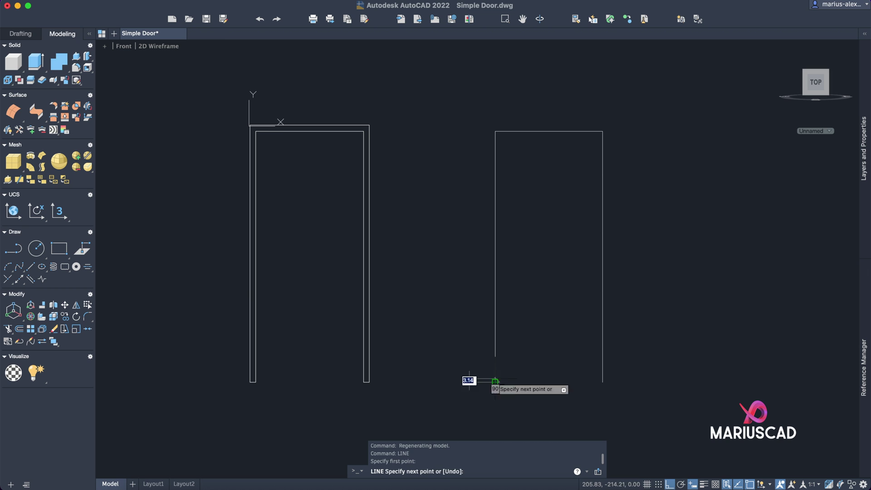
{"action": "left_click", "coordinate": [602, 382]}
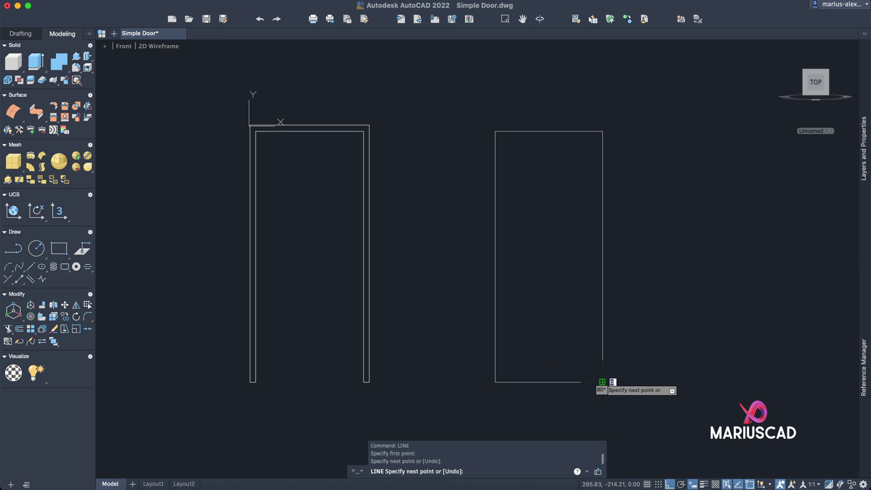
{"action": "key", "text": "Escape"}
Step: Draw an 8.75 cm vertical line down from the midpoint of the door outline's top edge
{"action": "type", "text": "l"}
{"action": "key", "text": "Return"}
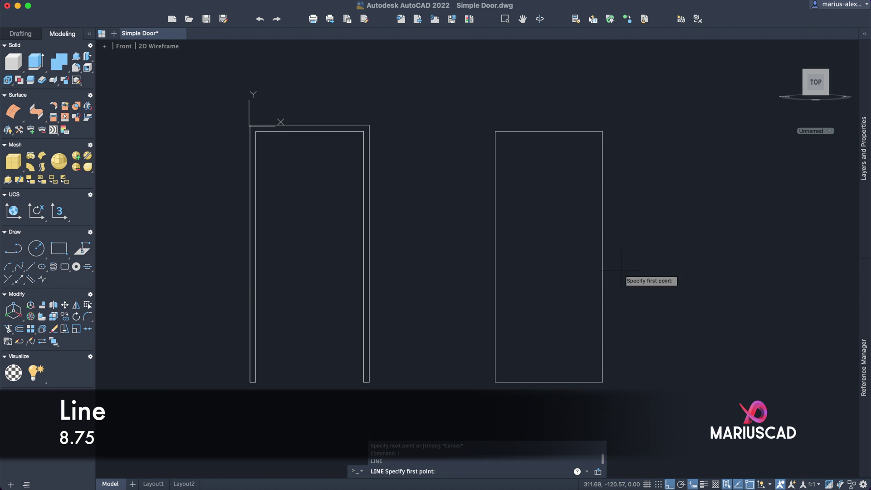
{"action": "left_click", "coordinate": [549, 131]}
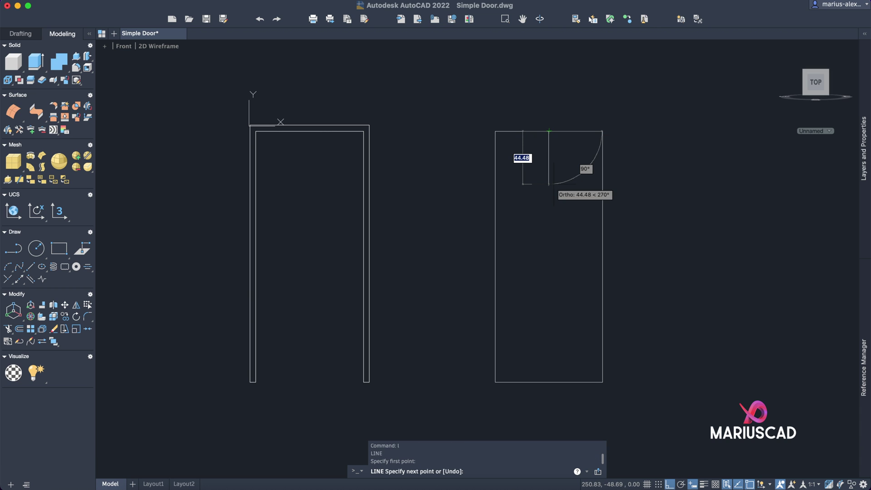
{"action": "type", "text": "8.7"}
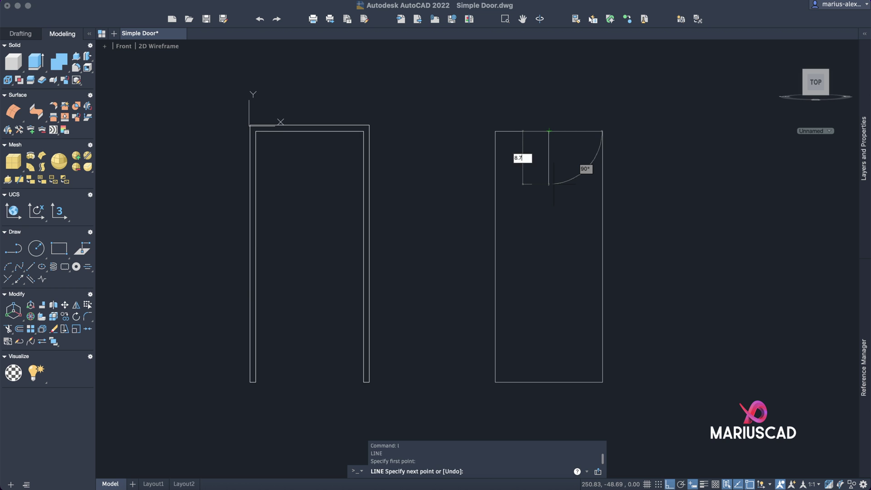
{"action": "type", "text": "5"}
{"action": "key", "text": "Return"}
{"action": "key", "text": "Escape"}
{"action": "scroll", "coordinate": [664, 210], "scroll_direction": "right", "scroll_amount": 3}
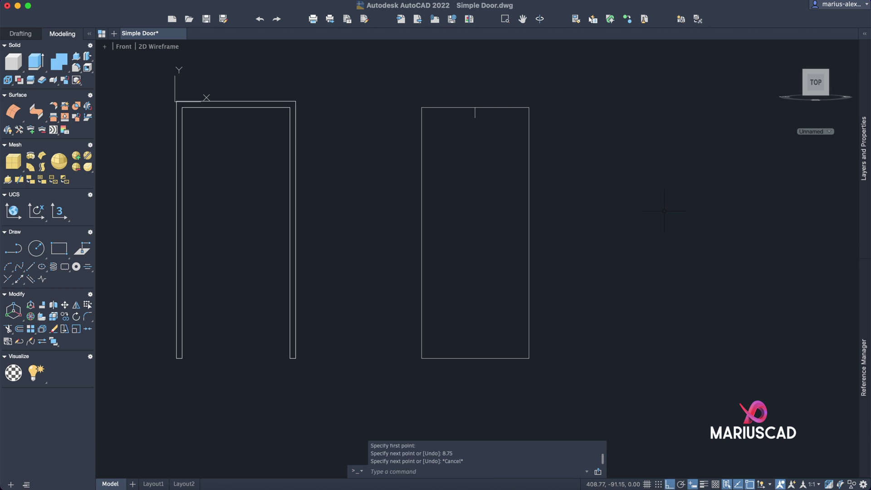
Step: Draw a rectangle 70 cm wide and 110 cm high in the free space right of the door outline
{"action": "type", "text": "rec"}
{"action": "key", "text": "Return"}
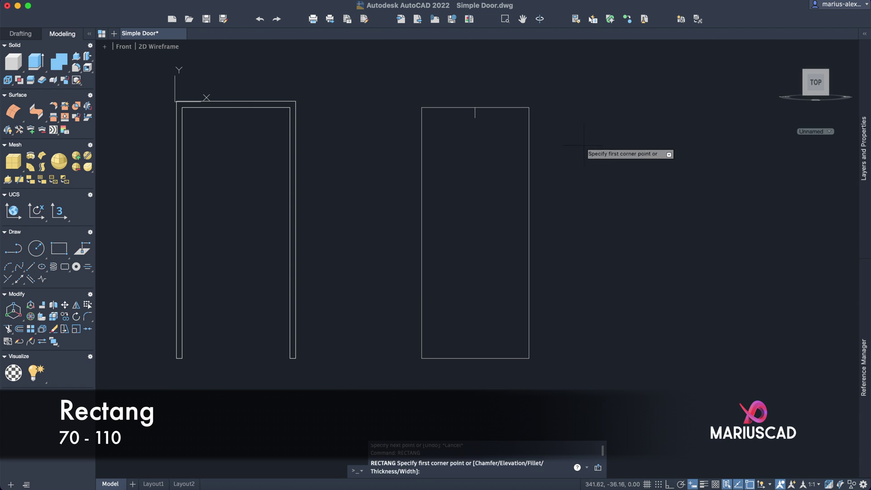
{"action": "left_click", "coordinate": [579, 123]}
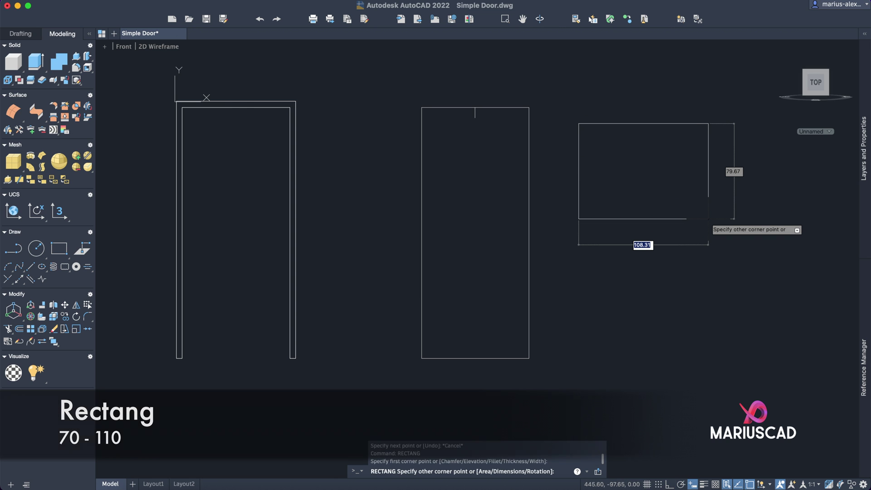
{"action": "type", "text": "70"}
{"action": "key", "text": "Tab"}
{"action": "type", "text": "110"}
{"action": "key", "text": "Return"}
Step: Draw a second rectangle, 70 cm wide and 20 cm high, below the 70 by 110 cm one
{"action": "type", "text": "REC"}
{"action": "key", "text": "Return"}
{"action": "left_click", "coordinate": [604, 281]}
{"action": "type", "text": "70"}
{"action": "key", "text": "Tab"}
{"action": "key", "text": "Return"}
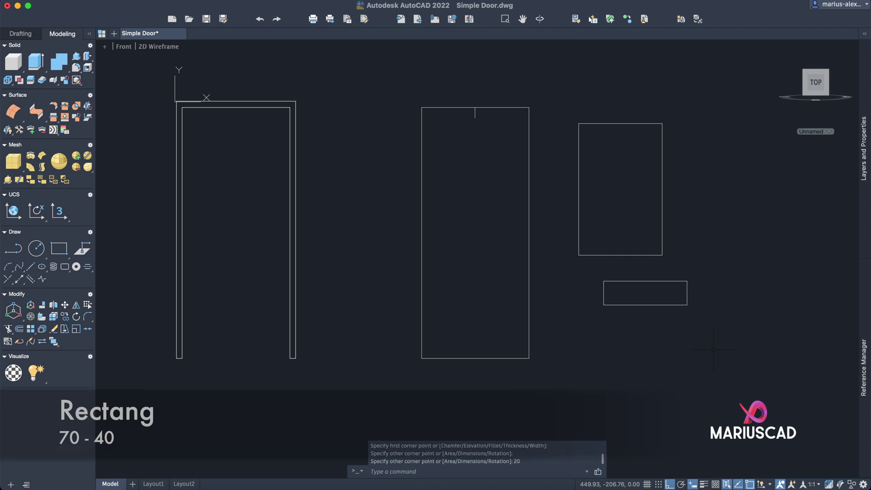
Step: Draw a third rectangle, 70 cm wide and 40 cm high, below the 70 by 20 cm one
{"action": "type", "text": "rec"}
{"action": "key", "text": "Return"}
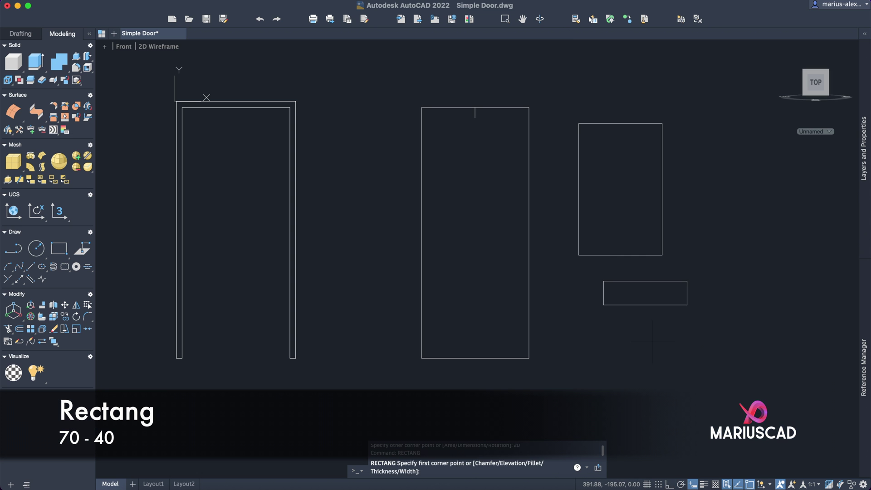
{"action": "left_click", "coordinate": [658, 344]}
{"action": "type", "text": "70"}
{"action": "key", "text": "Tab"}
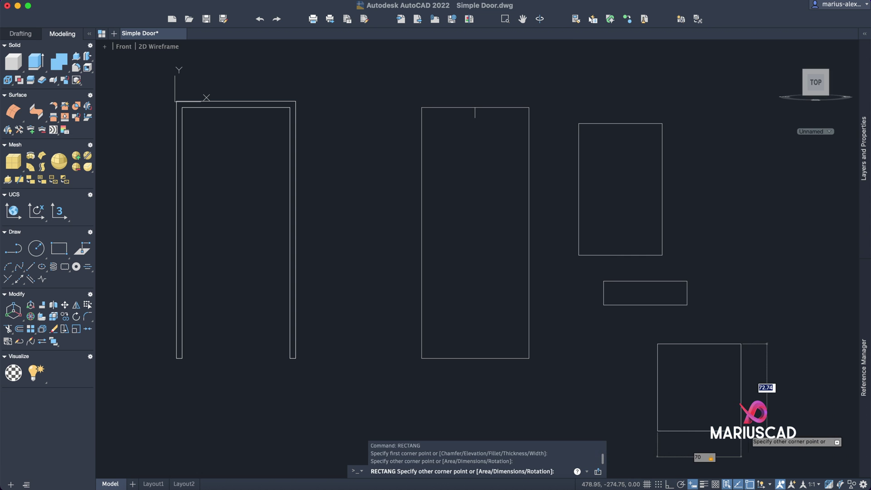
{"action": "type", "text": "40"}
{"action": "key", "text": "Return"}
{"action": "key", "text": "Escape"}
Step: Copy the 8.75 cm line by its lower end onto the top-edge midpoints of the 20 cm and 40 cm high rectangles
{"action": "left_click", "coordinate": [473, 105]}
{"action": "left_click", "coordinate": [489, 142]}
{"action": "type", "text": "c"}
{"action": "key", "text": "Return"}
{"action": "scroll", "coordinate": [477, 117], "scroll_direction": "up", "scroll_amount": 4}
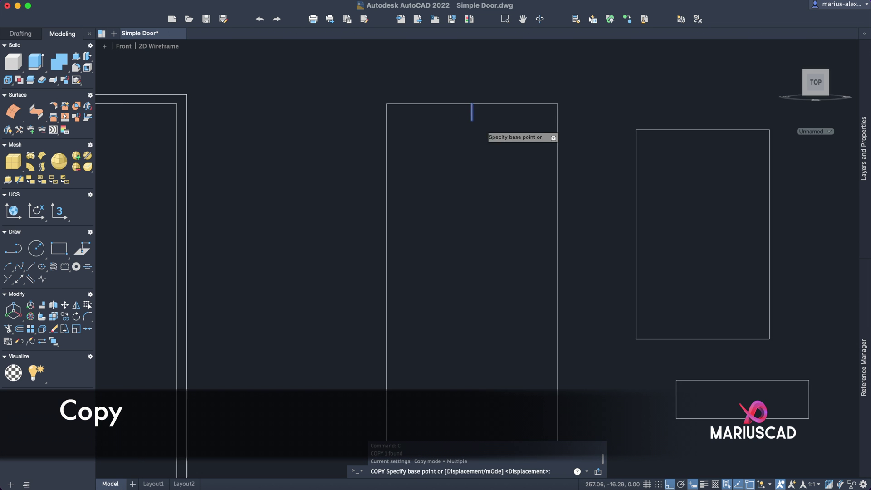
{"action": "left_click", "coordinate": [468, 119]}
{"action": "scroll", "coordinate": [472, 136], "scroll_direction": "down", "scroll_amount": 6}
{"action": "scroll", "coordinate": [500, 182], "scroll_direction": "up", "scroll_amount": 4}
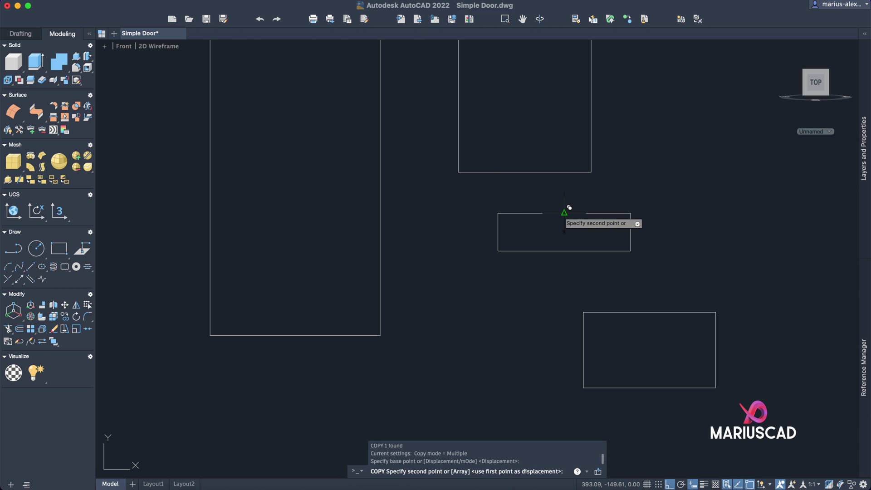
{"action": "left_click", "coordinate": [565, 213]}
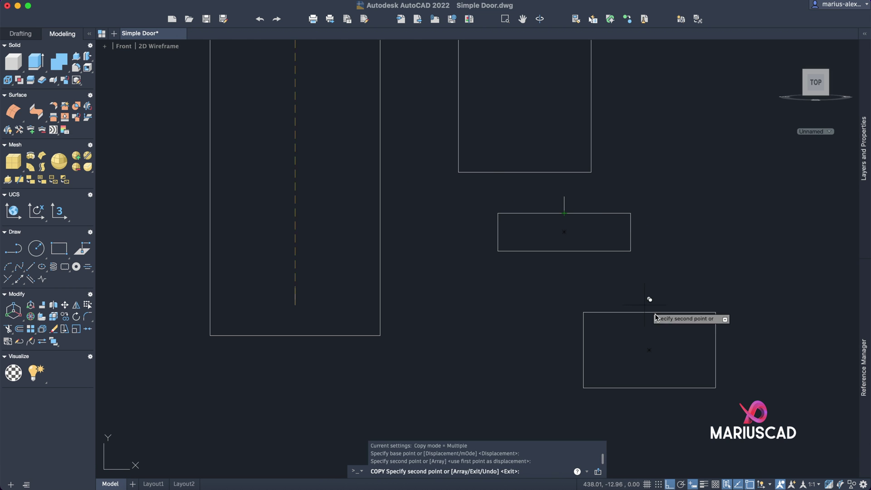
{"action": "key", "text": "Escape"}
Step: Move the 110 cm high rectangle by its top midpoint to the lower end of the short line inside the door
{"action": "scroll", "coordinate": [652, 308], "scroll_direction": "down", "scroll_amount": 6}
{"action": "scroll", "coordinate": [590, 238], "scroll_direction": "up", "scroll_amount": 5}
{"action": "left_click", "coordinate": [655, 242]}
{"action": "left_click", "coordinate": [557, 224]}
{"action": "middle_click_drag", "start_coordinate": [621, 240], "coordinate": [598, 215]}
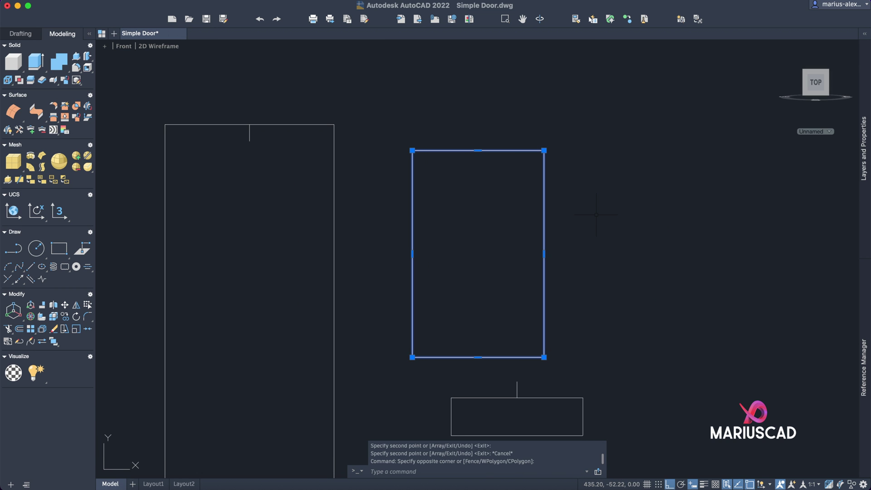
{"action": "type", "text": "m"}
{"action": "key", "text": "Return"}
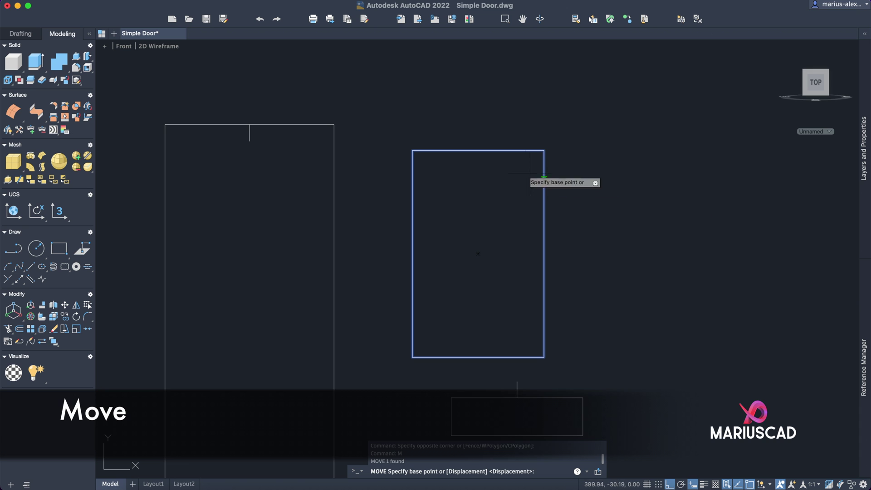
{"action": "left_click", "coordinate": [479, 150]}
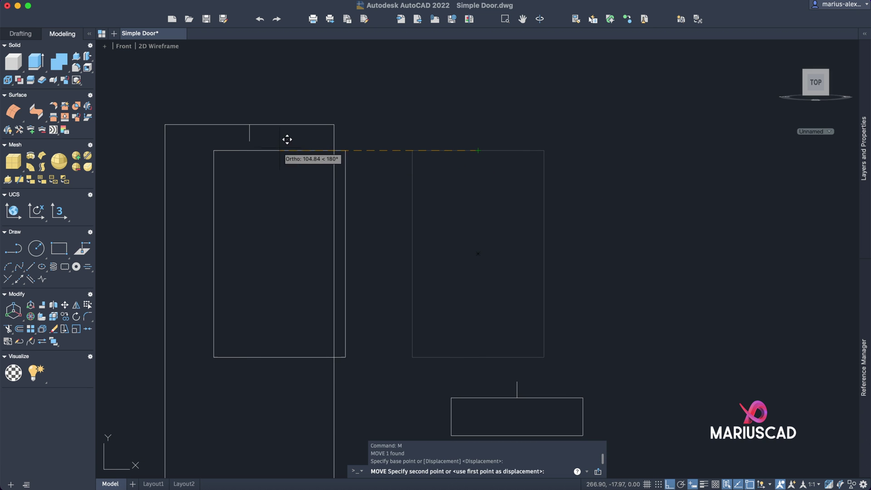
{"action": "left_click", "coordinate": [249, 141]}
Step: Move the 20 cm high rectangle with its short line to the bottom-edge midpoint of the 110 cm high panel
{"action": "middle_click_drag", "start_coordinate": [541, 222], "coordinate": [544, 139]}
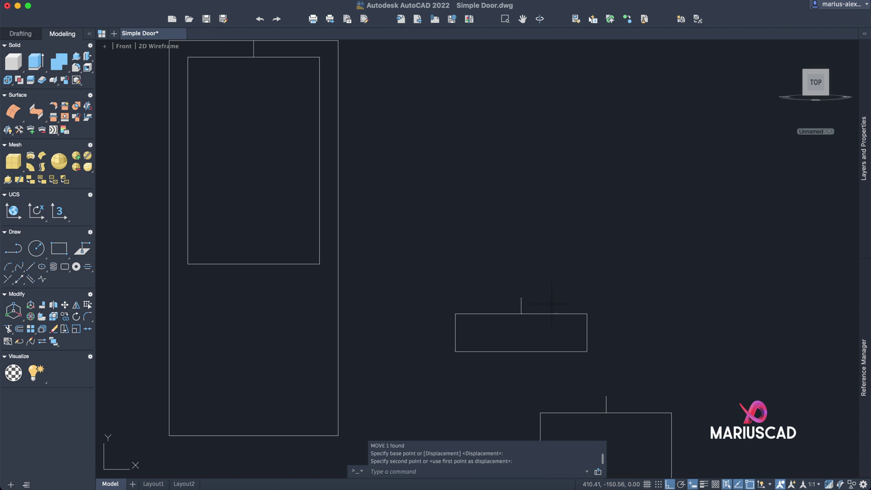
{"action": "left_click", "coordinate": [602, 391]}
{"action": "left_click", "coordinate": [507, 269]}
{"action": "type", "text": "m"}
{"action": "key", "text": "Return"}
{"action": "left_click", "coordinate": [521, 298]}
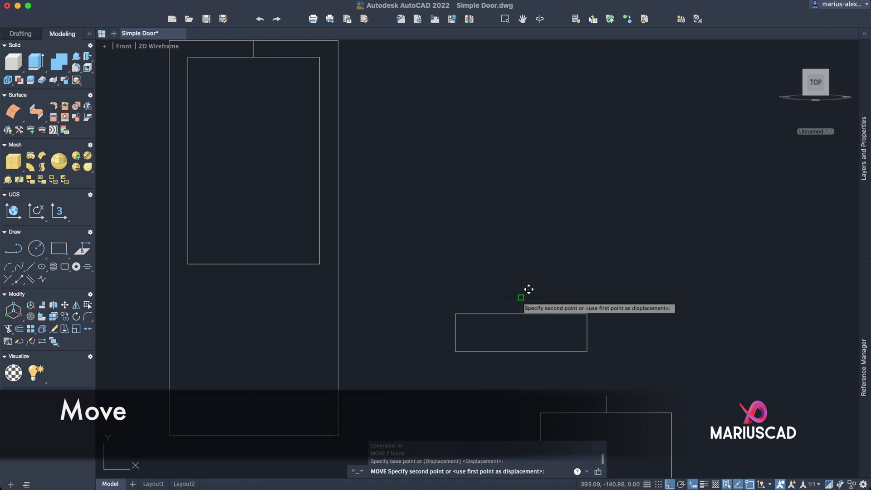
{"action": "left_click", "coordinate": [252, 262]}
{"action": "key", "text": "Escape"}
Step: Move the 40 cm high rectangle with its short line to the bottom-edge midpoint of the 20 cm high panel
{"action": "middle_click_drag", "start_coordinate": [651, 445], "coordinate": [622, 341]}
{"action": "left_click", "coordinate": [623, 342]}
{"action": "left_click", "coordinate": [533, 262]}
{"action": "type", "text": "M"}
{"action": "key", "text": "Return"}
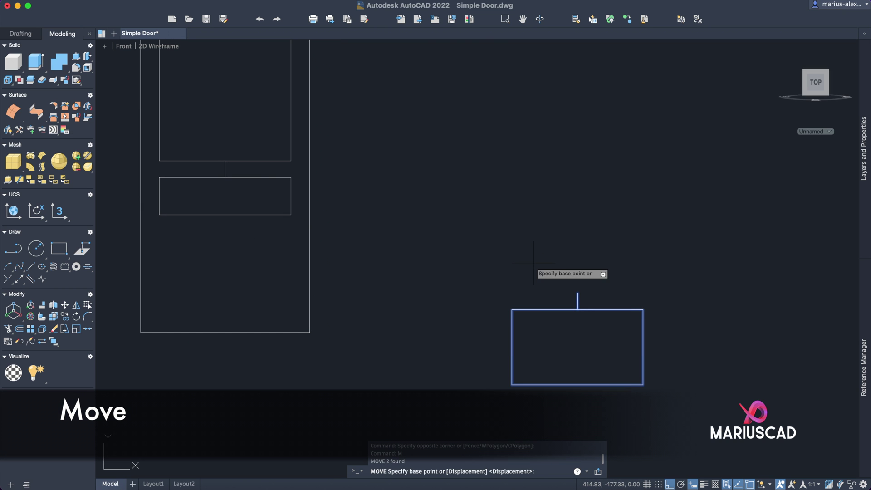
{"action": "left_click", "coordinate": [577, 293]}
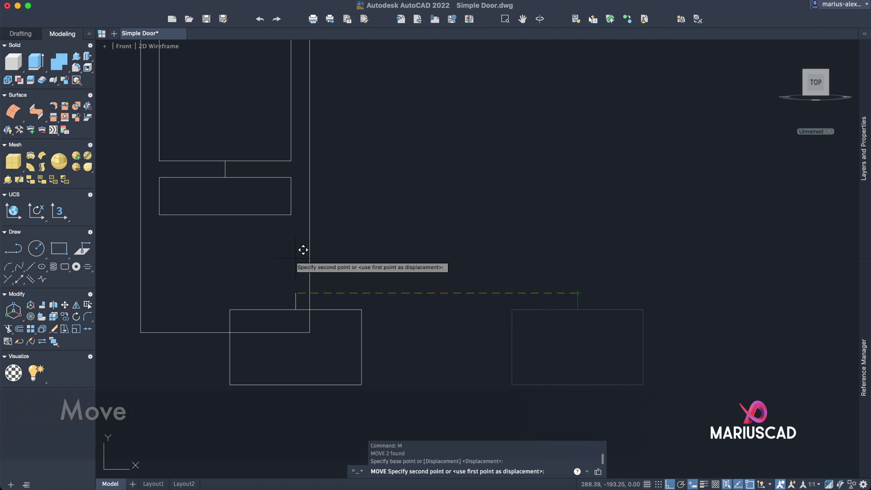
{"action": "left_click", "coordinate": [225, 214]}
{"action": "key", "text": "Escape"}
Step: Erase the three short spacing lines above the door panels
{"action": "scroll", "coordinate": [415, 268], "scroll_direction": "down", "scroll_amount": 2}
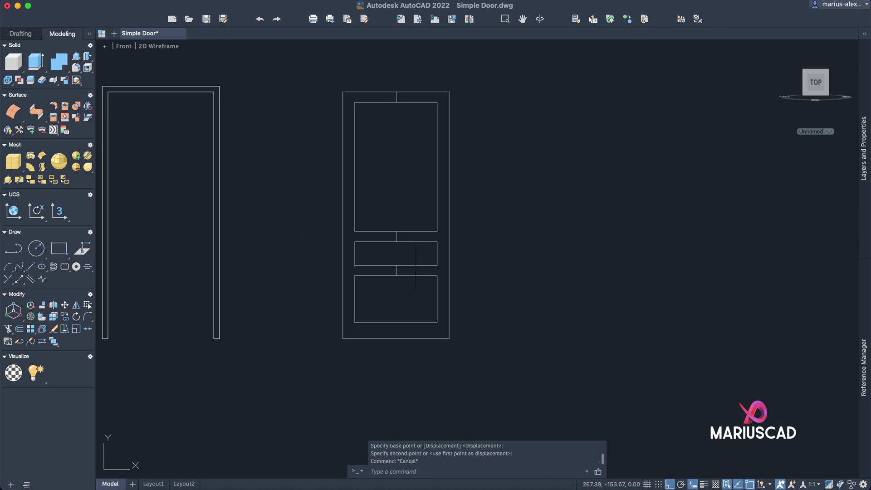
{"action": "left_click", "coordinate": [371, 65]}
{"action": "left_click", "coordinate": [408, 324]}
{"action": "key", "text": "Delete"}
Step: Redefine the UCS with its origin at the door leaf's lower-left corner, X along the bottom edge and Y upward along the side
{"action": "scroll", "coordinate": [288, 205], "scroll_direction": "up", "scroll_amount": 2}
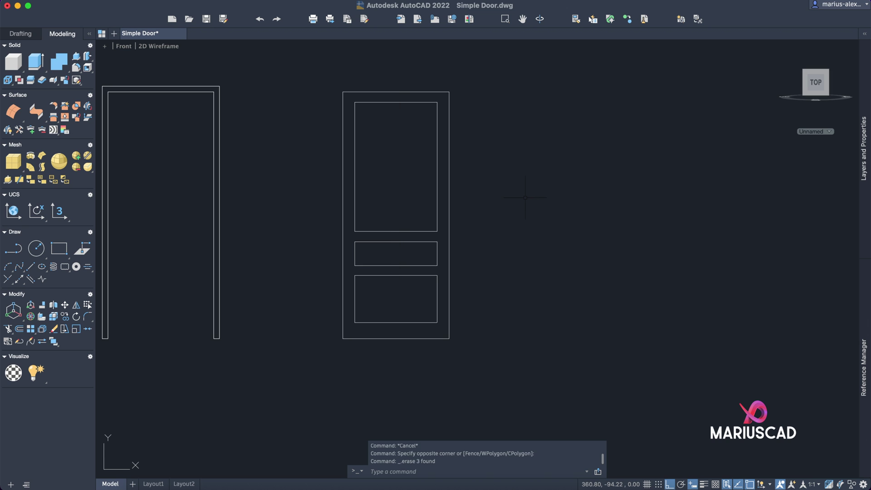
{"action": "type", "text": "UCS"}
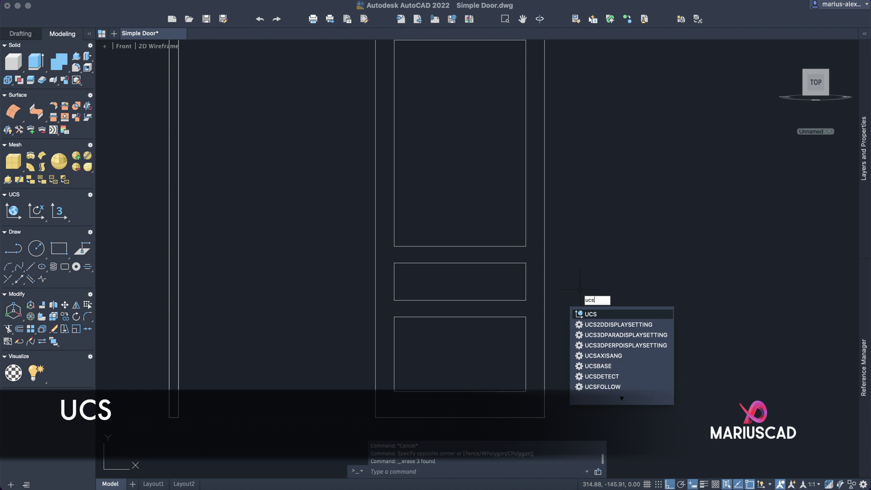
{"action": "key", "text": "Return"}
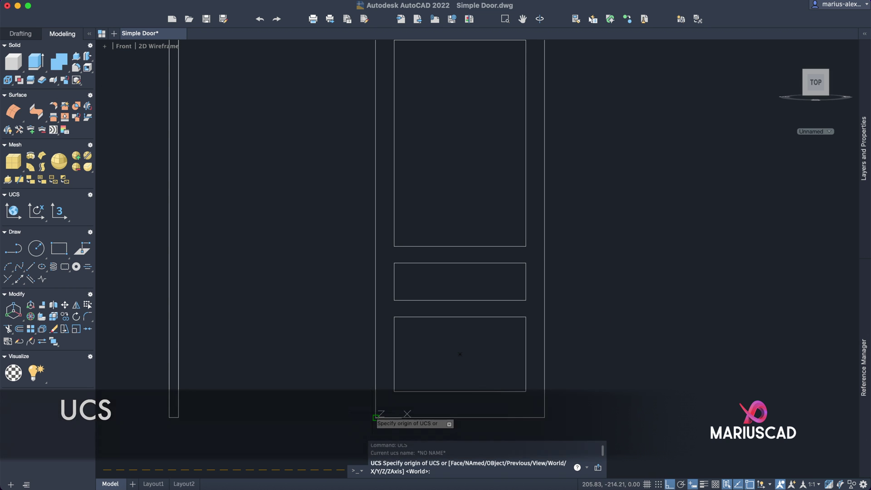
{"action": "left_click", "coordinate": [376, 417]}
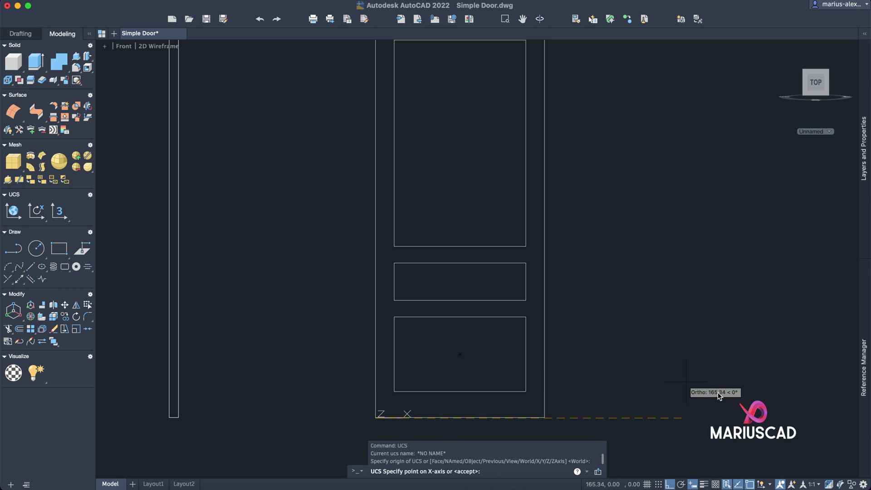
{"action": "left_click", "coordinate": [748, 392]}
{"action": "middle_click_drag", "start_coordinate": [344, 65], "coordinate": [397, 219]}
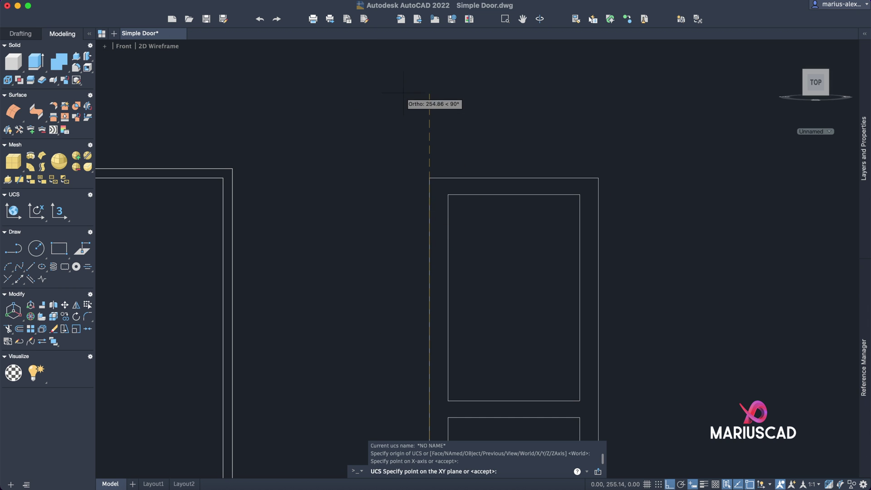
{"action": "left_click", "coordinate": [414, 83]}
Step: Draw a handle circle on the door leaf centered at 5,90 with a radius of 1 cm
{"action": "scroll", "coordinate": [669, 210], "scroll_direction": "down", "scroll_amount": 5}
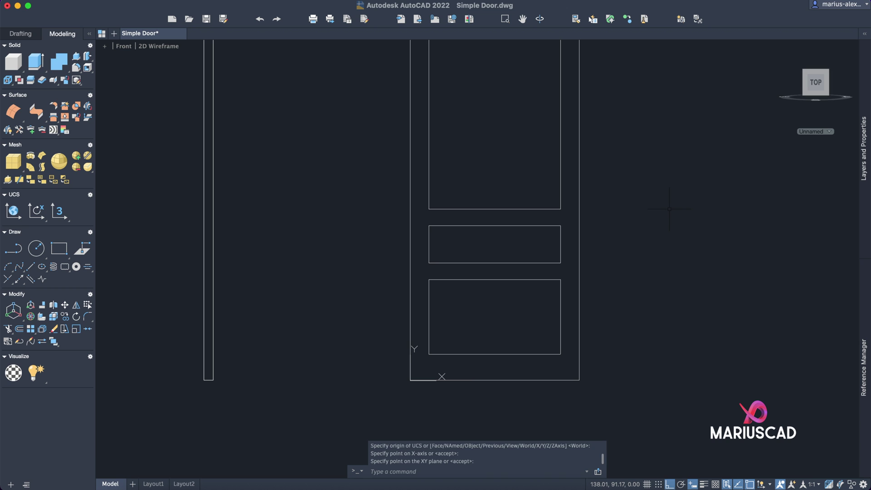
{"action": "type", "text": "circl"}
{"action": "key", "text": "Return"}
{"action": "type", "text": "5"}
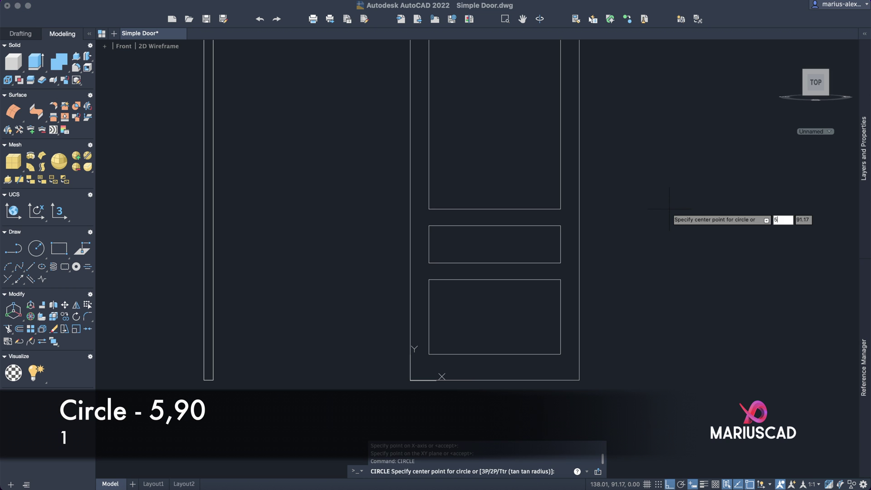
{"action": "type", "text": ",90"}
{"action": "key", "text": "Return"}
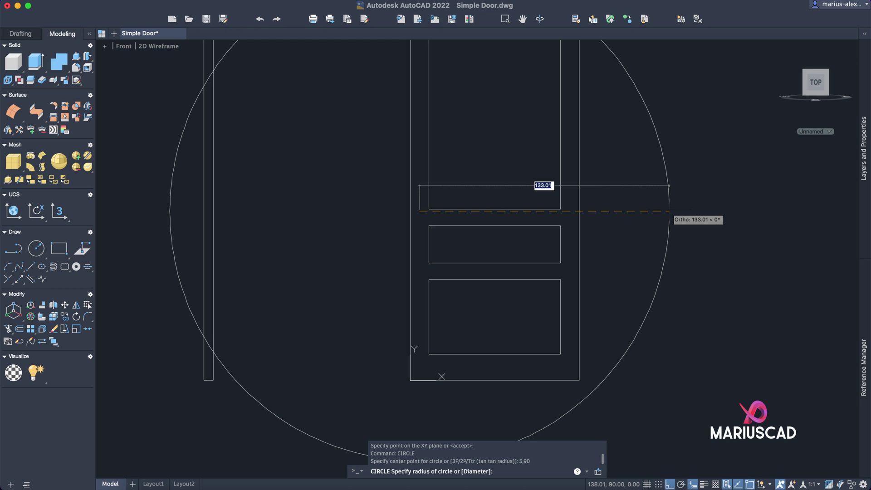
{"action": "type", "text": "1"}
{"action": "key", "text": "Return"}
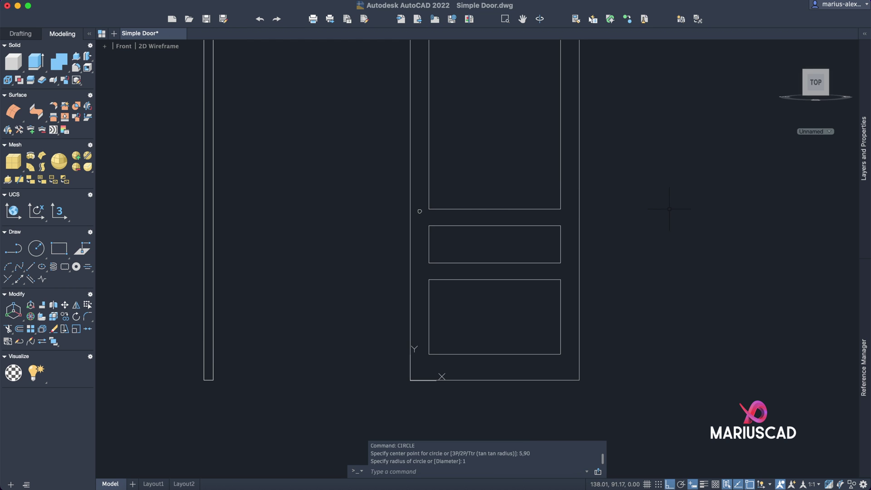
Step: Presspull the door leaf's border area around the panels and handle circle by 8 cm
{"action": "middle_click_drag", "start_coordinate": [561, 216], "coordinate": [640, 293], "text": "shift"}
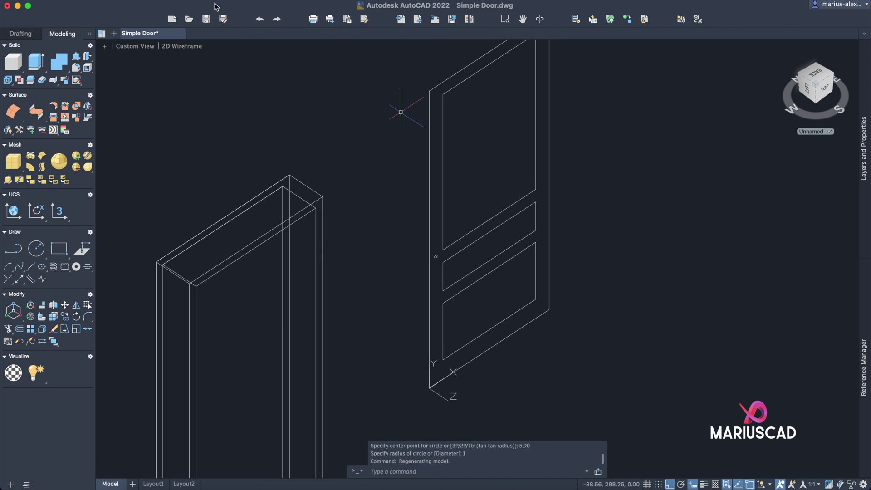
{"action": "left_click", "coordinate": [59, 62]}
{"action": "left_click", "coordinate": [437, 155]}
{"action": "type", "text": "8"}
{"action": "key", "text": "Return"}
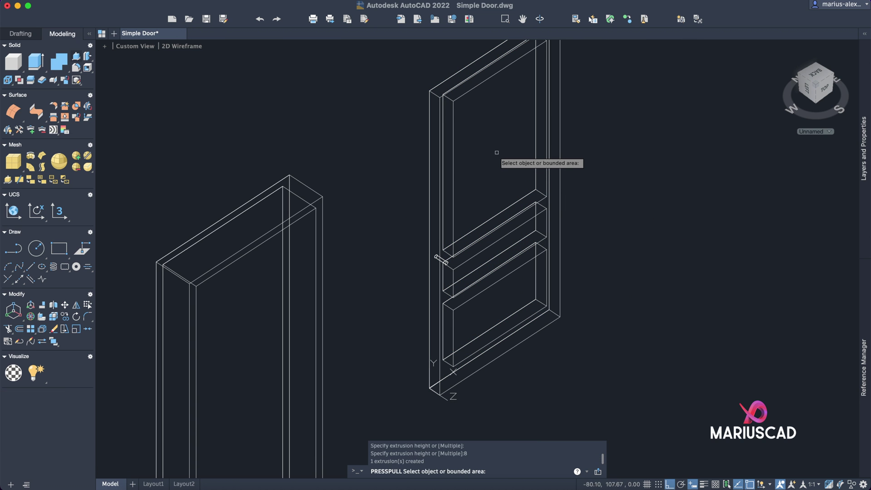
Step: Presspull each of the three rectangular door panels by 4 cm in the same direction as the leaf
{"action": "left_click", "coordinate": [497, 153]}
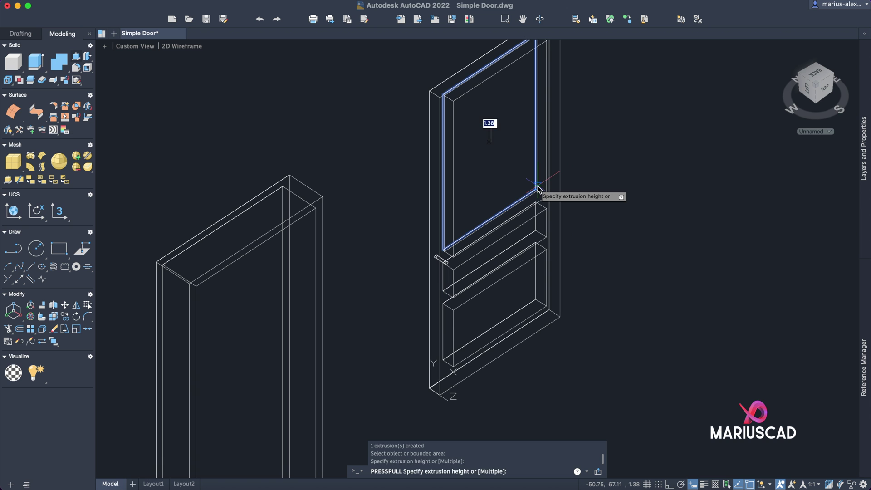
{"action": "type", "text": "4"}
{"action": "key", "text": "Return"}
{"action": "middle_click_drag", "start_coordinate": [575, 253], "coordinate": [590, 254], "text": "shift"}
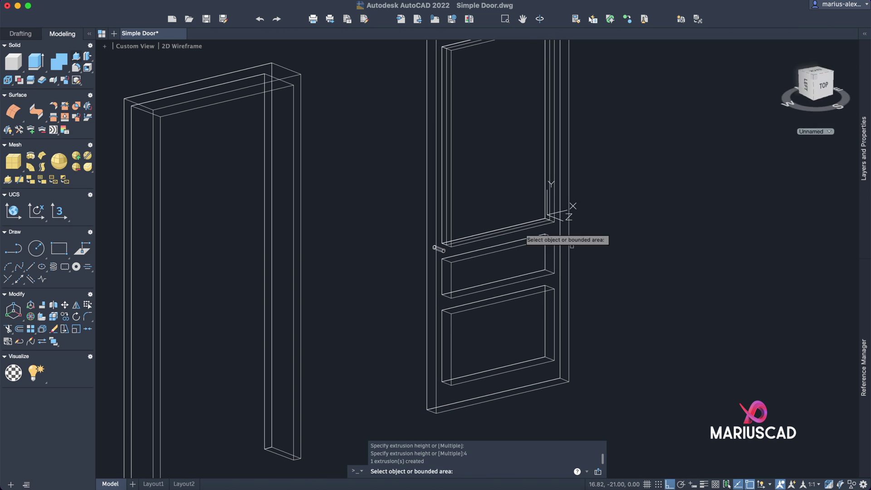
{"action": "left_click", "coordinate": [497, 264]}
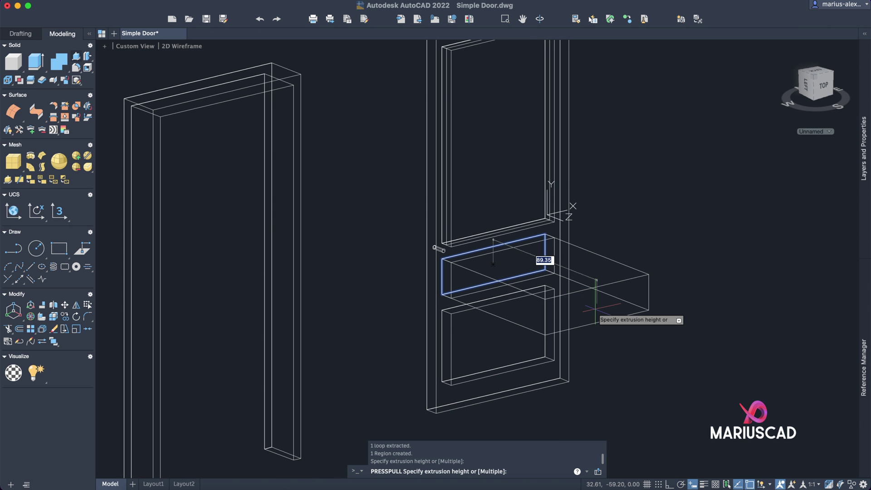
{"action": "type", "text": "4"}
{"action": "key", "text": "Return"}
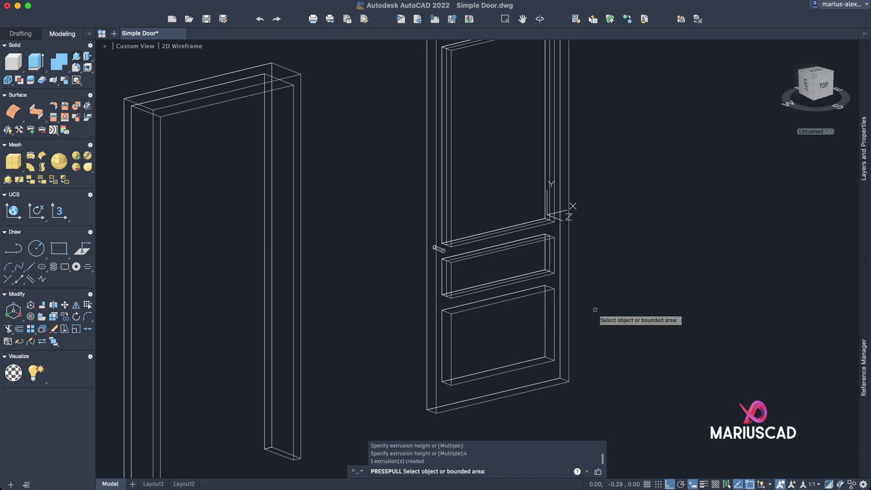
{"action": "left_click", "coordinate": [526, 329]}
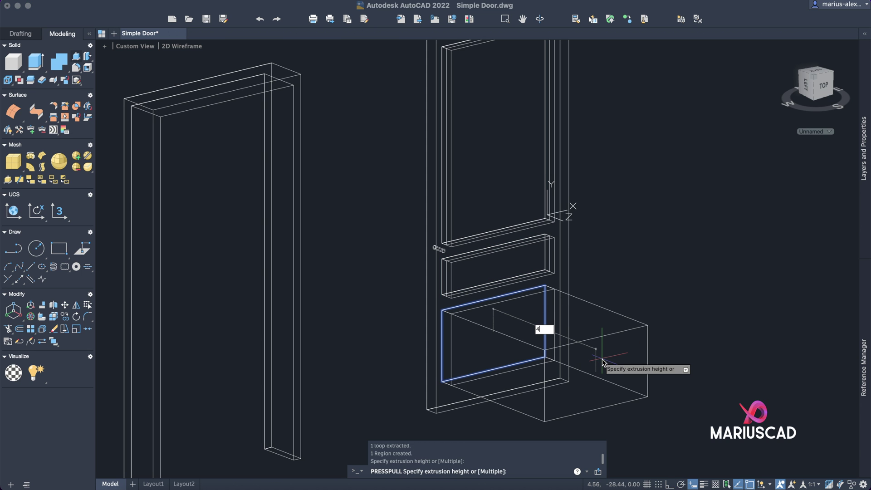
{"action": "key", "text": "Return"}
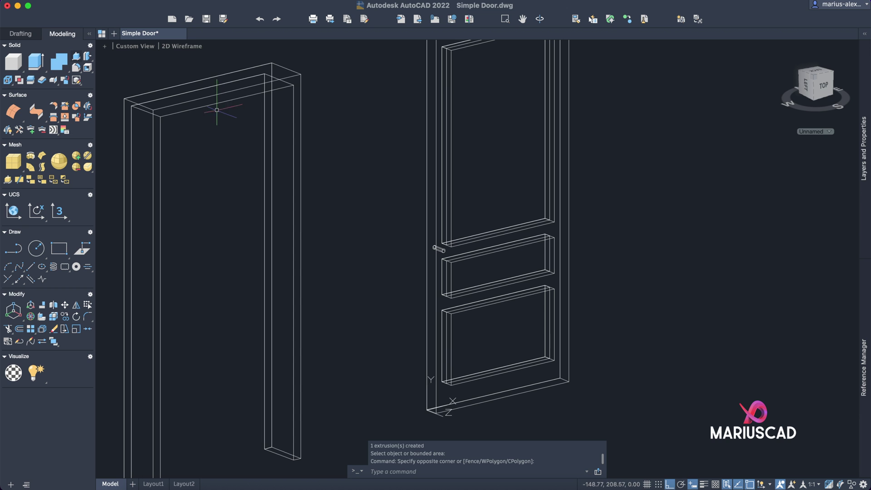
Step: Show the model in the Realistic visual style and move the three door panels 2 cm along the Z axis into the leaf's thickness
{"action": "left_click", "coordinate": [194, 47]}
{"action": "left_click", "coordinate": [222, 101]}
{"action": "left_click", "coordinate": [483, 110]}
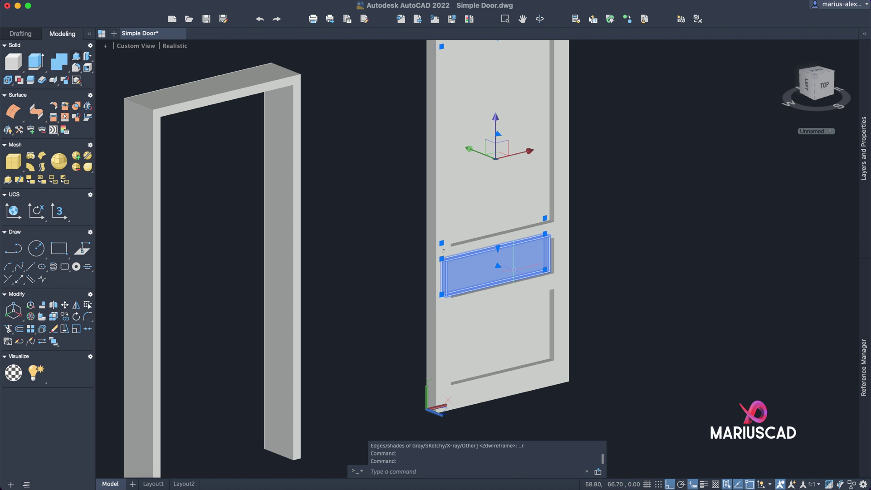
{"action": "left_click", "coordinate": [509, 363]}
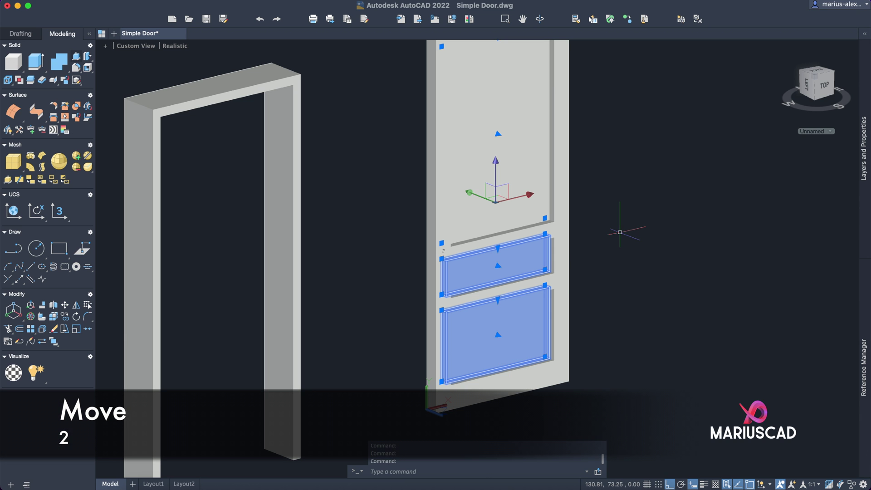
{"action": "type", "text": "m"}
{"action": "key", "text": "Return"}
{"action": "left_click", "coordinate": [620, 232]}
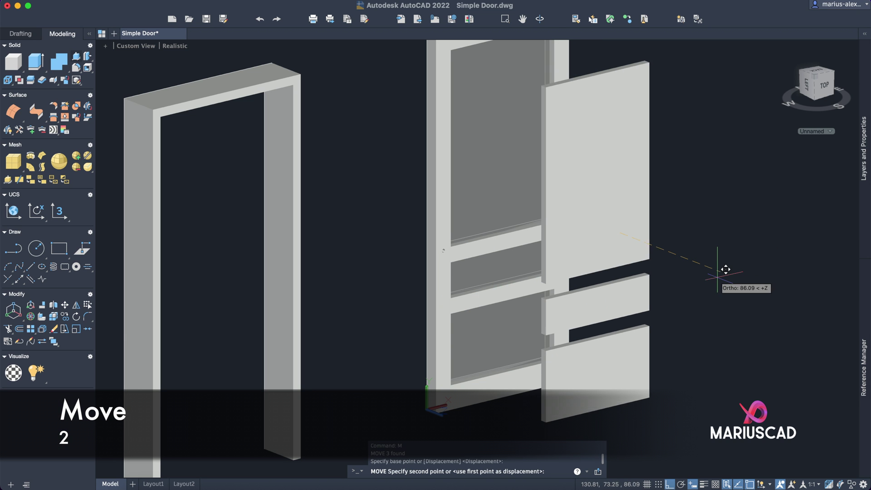
{"action": "type", "text": "2"}
{"action": "key", "text": "Return"}
{"action": "key", "text": "Escape"}
Step: Select only the handle circle, leaving out the surrounding door solids, and copy it 200 cm along the X axis beyond the door
{"action": "scroll", "coordinate": [540, 264], "scroll_direction": "up", "scroll_amount": 4}
{"action": "mouse_move", "coordinate": [587, 260]}
{"action": "middle_mouse_down", "text": "shift"}
{"action": "mouse_move", "coordinate": [597, 284]}
{"action": "mouse_move", "coordinate": [628, 299]}
{"action": "mouse_move", "coordinate": [570, 204]}
{"action": "mouse_move", "coordinate": [597, 267]}
{"action": "mouse_move", "coordinate": [706, 278]}
{"action": "mouse_move", "coordinate": [681, 226]}
{"action": "middle_mouse_up", "text": "shift"}
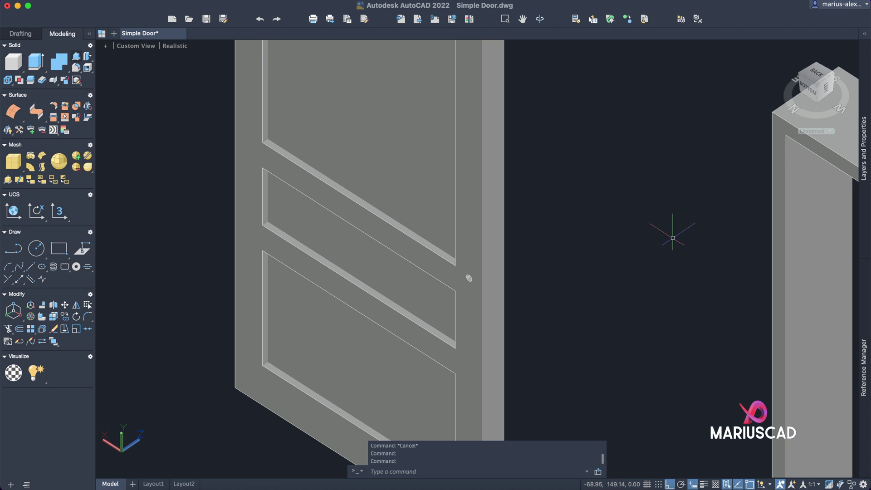
{"action": "scroll", "coordinate": [486, 281], "scroll_direction": "up", "scroll_amount": 4}
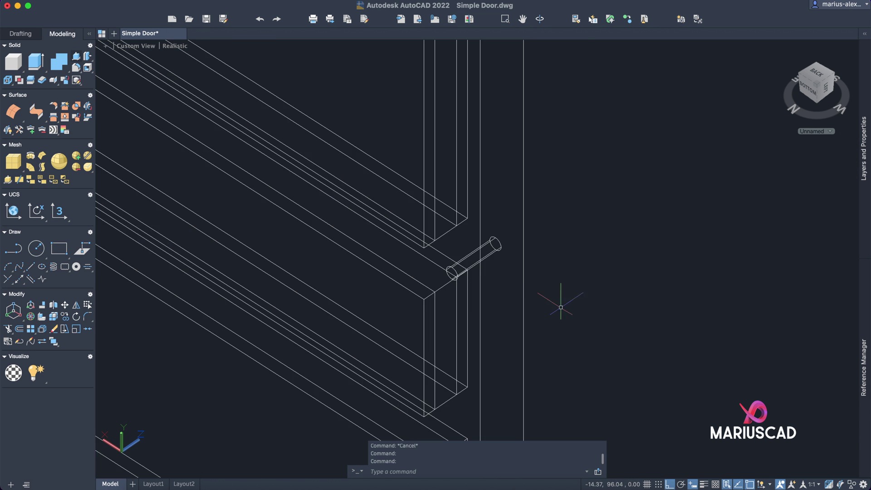
{"action": "left_click", "coordinate": [582, 315]}
{"action": "left_click", "coordinate": [439, 254]}
{"action": "left_click", "coordinate": [596, 197], "text": "shift"}
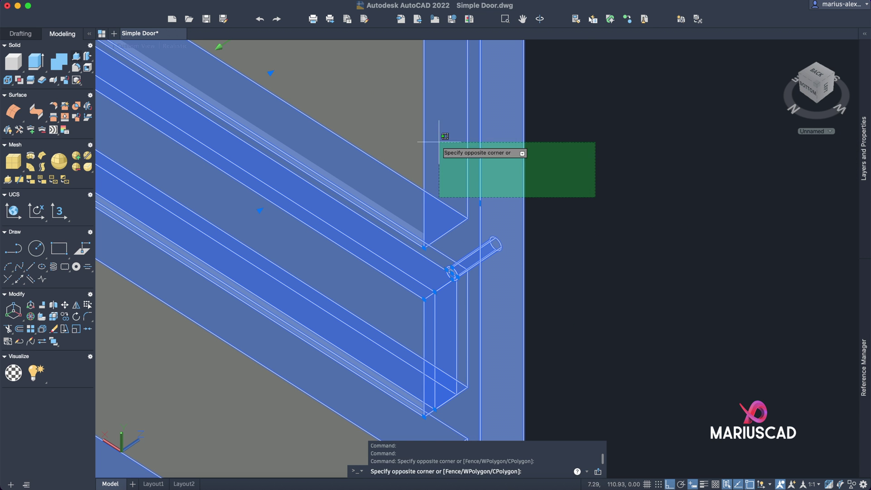
{"action": "left_click", "coordinate": [403, 123], "text": "shift"}
{"action": "left_click", "coordinate": [564, 370], "text": "shift"}
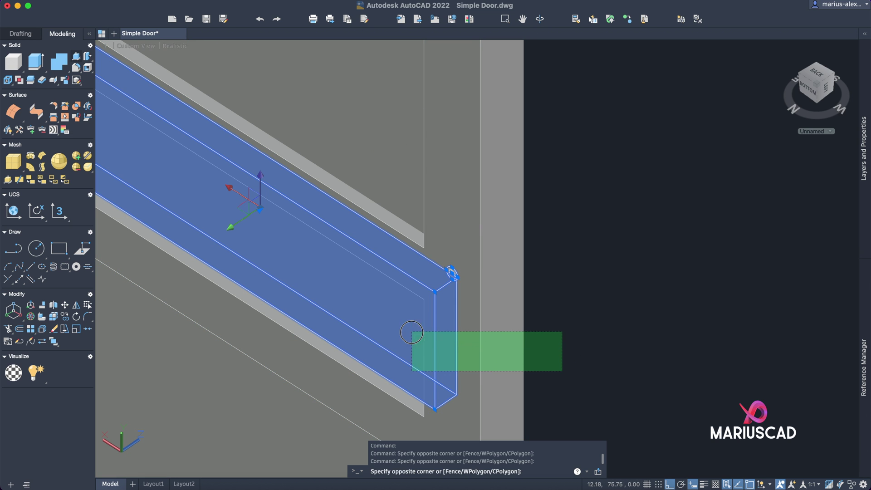
{"action": "left_click", "coordinate": [412, 331], "text": "shift"}
{"action": "scroll", "coordinate": [542, 327], "scroll_direction": "down", "scroll_amount": 2}
{"action": "mouse_move", "coordinate": [542, 327]}
{"action": "middle_mouse_down", "text": "shift"}
{"action": "mouse_move", "coordinate": [550, 298]}
{"action": "mouse_move", "coordinate": [572, 305]}
{"action": "mouse_move", "coordinate": [409, 304]}
{"action": "middle_mouse_up", "text": "shift"}
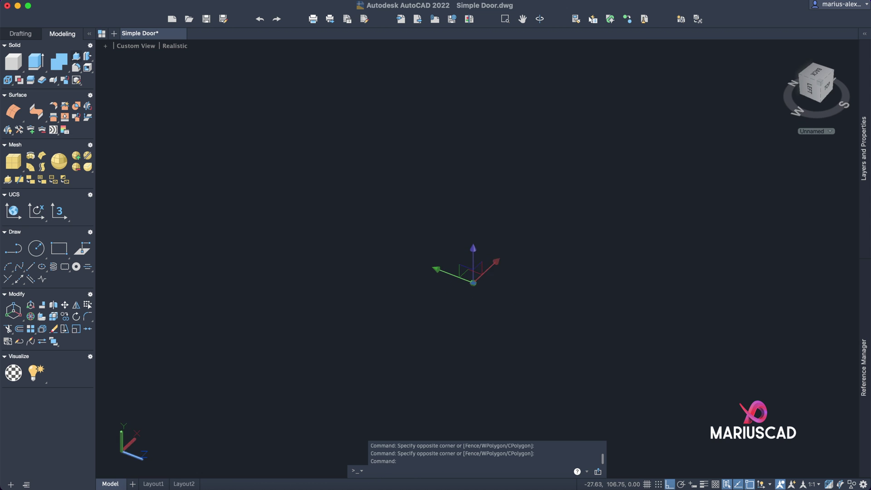
{"action": "middle_click_drag", "start_coordinate": [587, 311], "coordinate": [522, 300], "text": "shift"}
{"action": "scroll", "coordinate": [674, 263], "scroll_direction": "down", "scroll_amount": 2}
{"action": "type", "text": "co"}
{"action": "key", "text": "Return"}
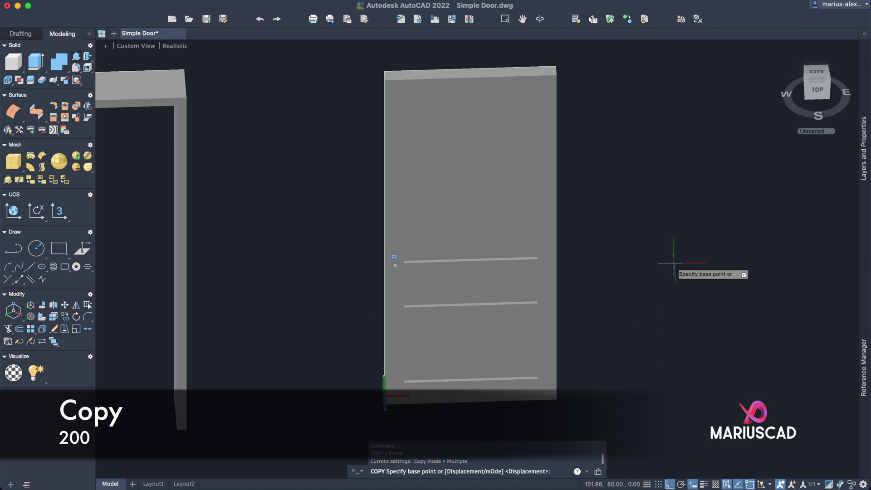
{"action": "left_click", "coordinate": [606, 302]}
{"action": "middle_click_drag", "start_coordinate": [808, 317], "coordinate": [599, 302]}
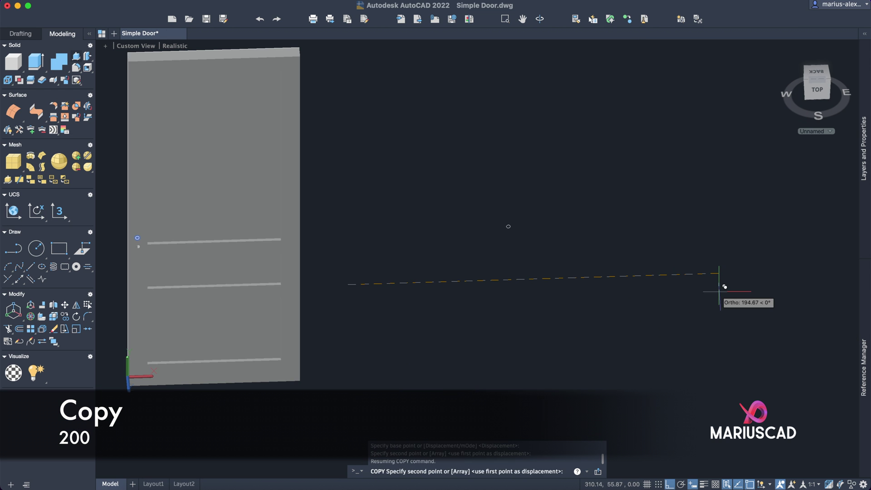
{"action": "type", "text": "200"}
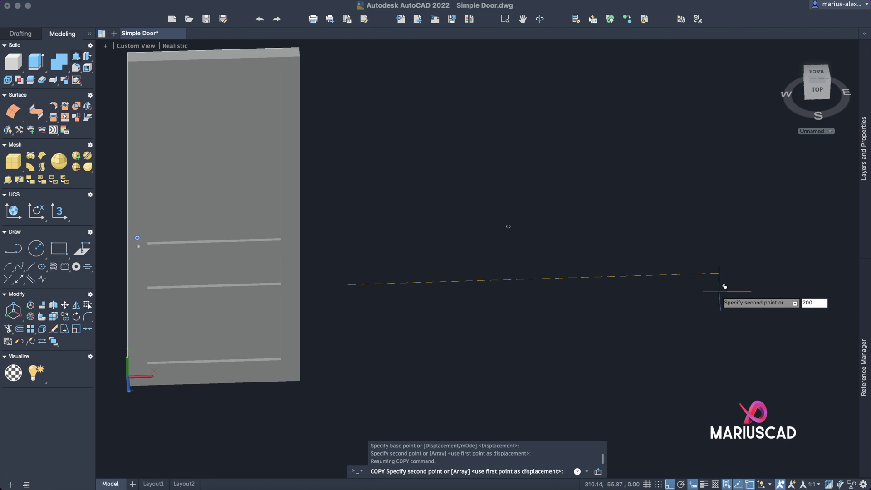
{"action": "key", "text": "Return"}
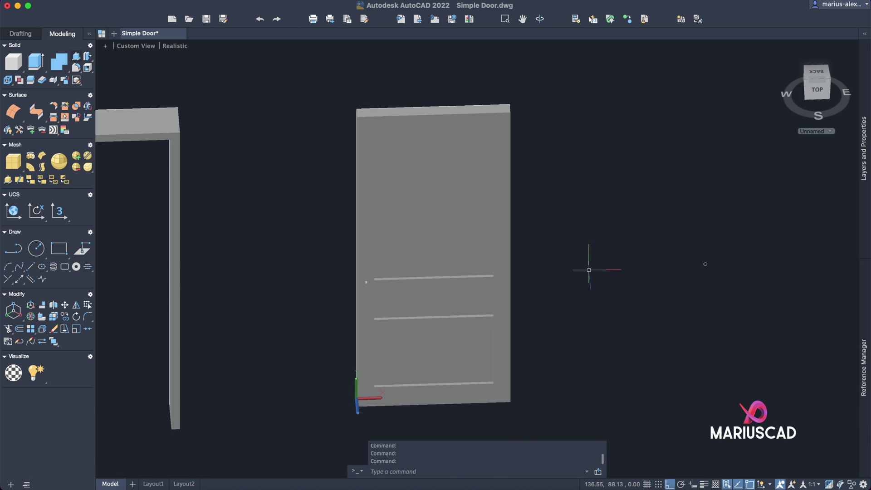
Step: Union the door leaf and its three panels into one solid
{"action": "left_click", "coordinate": [559, 426]}
{"action": "left_click", "coordinate": [310, 69]}
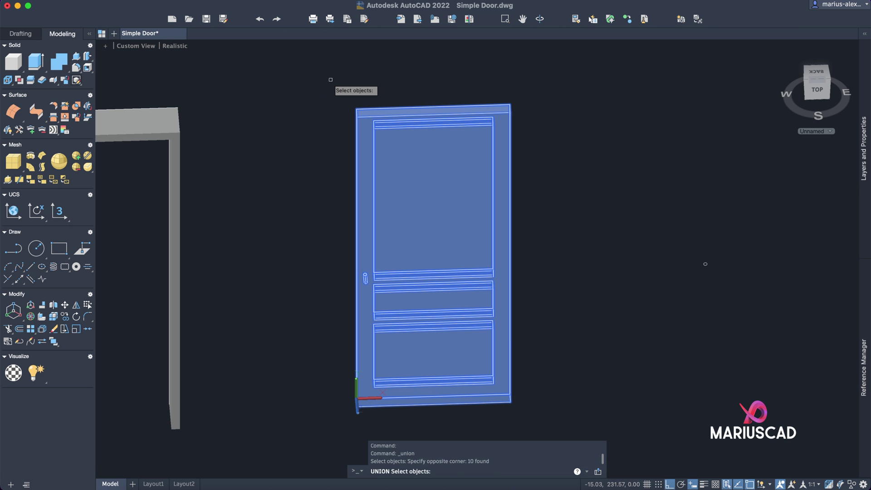
{"action": "key", "text": "Return"}
{"action": "left_click", "coordinate": [394, 178]}
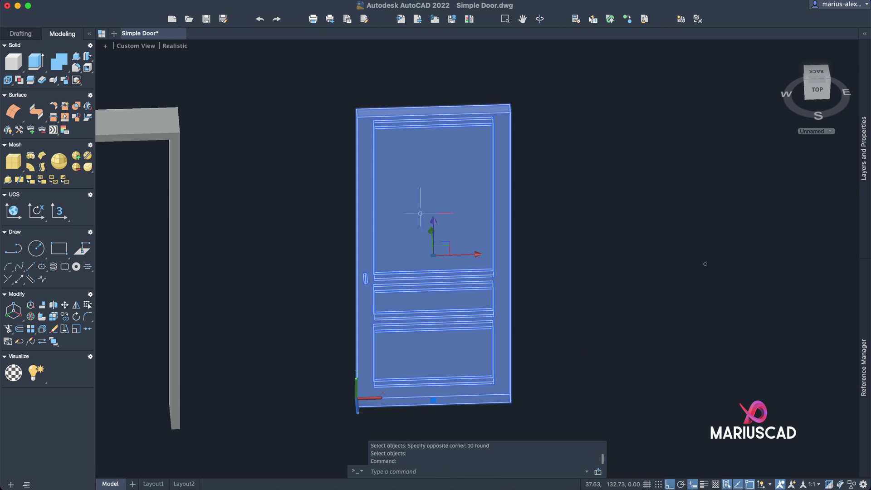
Step: Hide the door frame and the door leaf, keeping the copied handle circle displayed
{"action": "middle_click_drag", "start_coordinate": [424, 188], "coordinate": [508, 222], "text": "shift"}
{"action": "middle_click_drag", "start_coordinate": [625, 157], "coordinate": [625, 222], "text": "shift"}
{"action": "scroll", "coordinate": [568, 268], "scroll_direction": "down", "scroll_amount": 2}
{"action": "left_click", "coordinate": [560, 322]}
{"action": "left_click", "coordinate": [250, 134]}
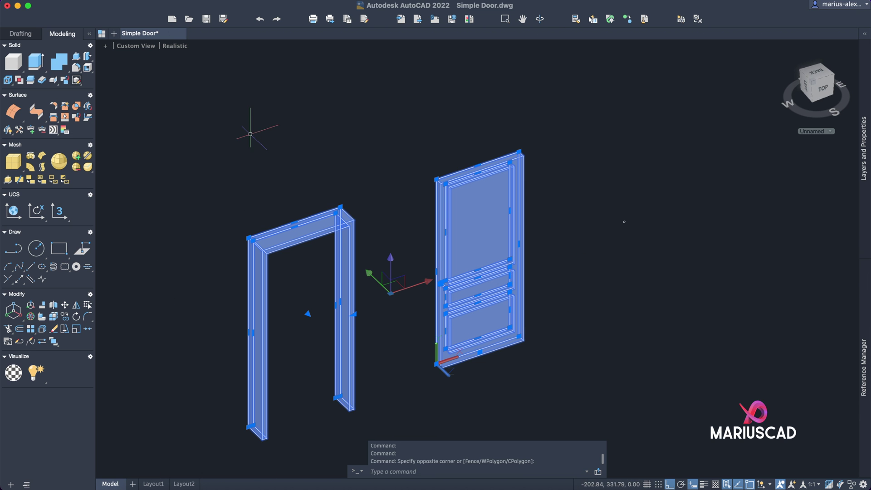
{"action": "right_click", "coordinate": [478, 219]}
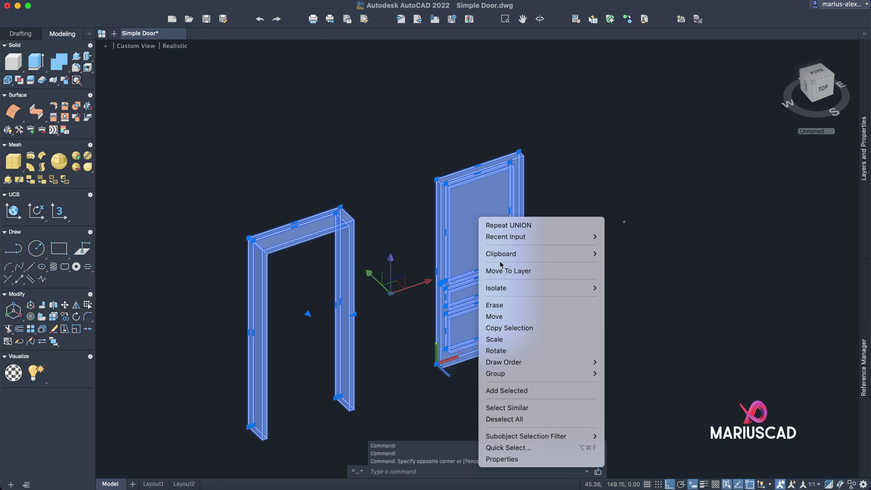
{"action": "mouse_move", "coordinate": [528, 290]}
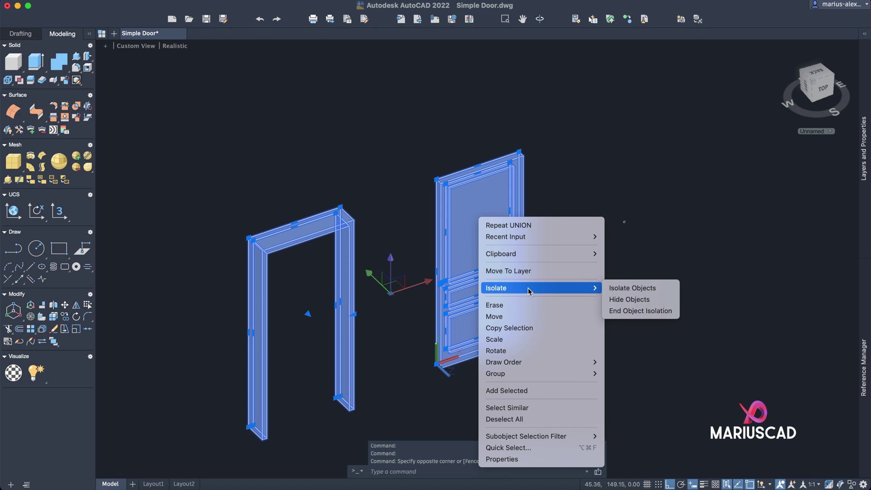
{"action": "left_click", "coordinate": [656, 300]}
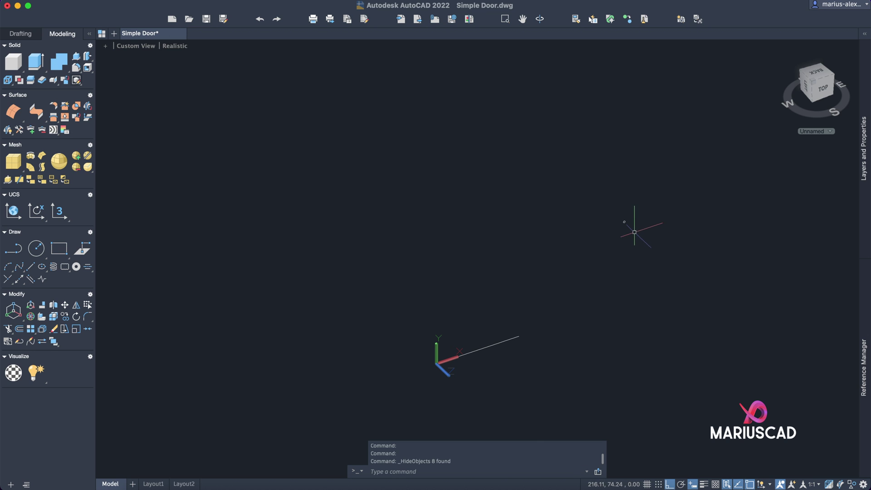
Step: Delete the leftover line at the origin and show the copied handle circle straight on in the TOP view, with X horizontal
{"action": "left_click", "coordinate": [581, 358]}
{"action": "left_click", "coordinate": [511, 300]}
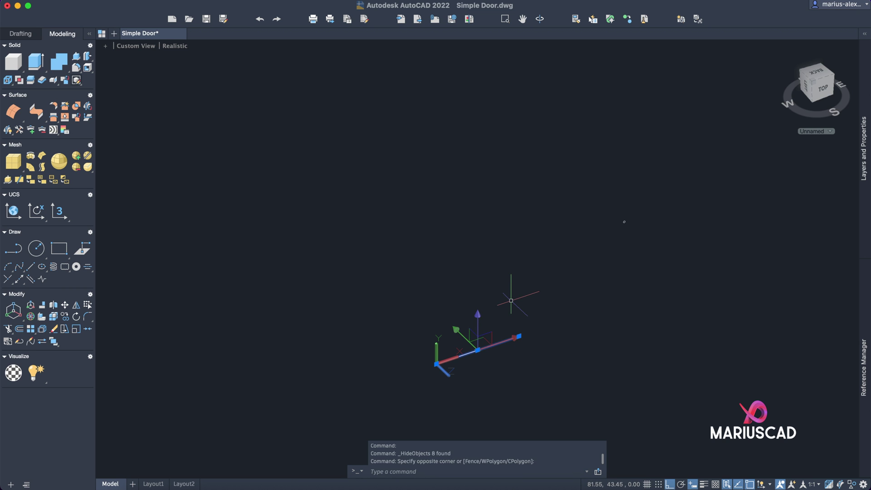
{"action": "key", "text": "Delete"}
{"action": "middle_click", "coordinate": [671, 244]}
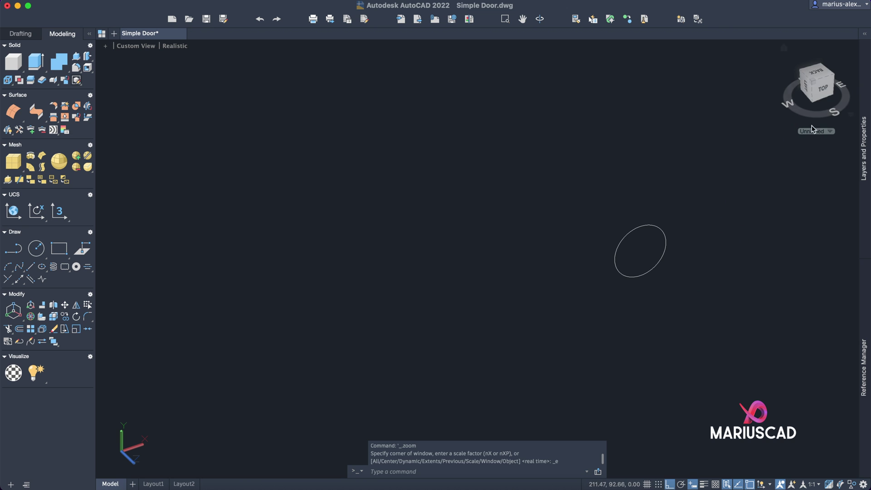
{"action": "left_click", "coordinate": [826, 93]}
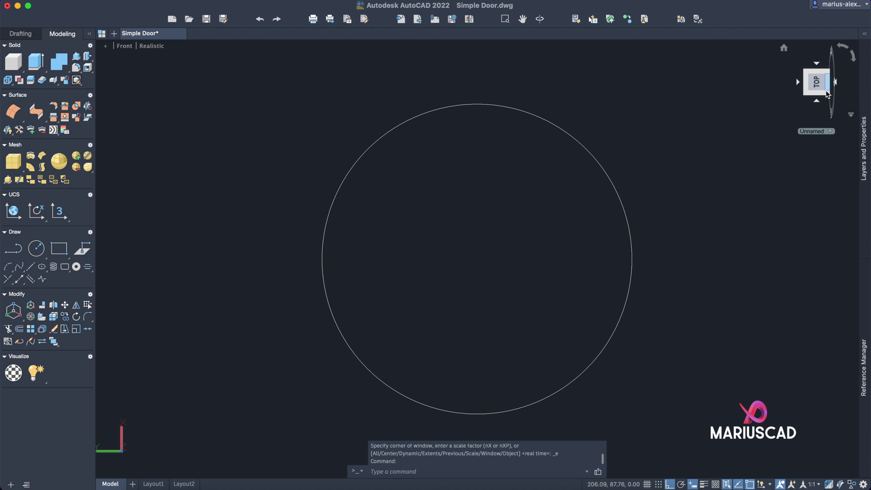
{"action": "left_click", "coordinate": [856, 60]}
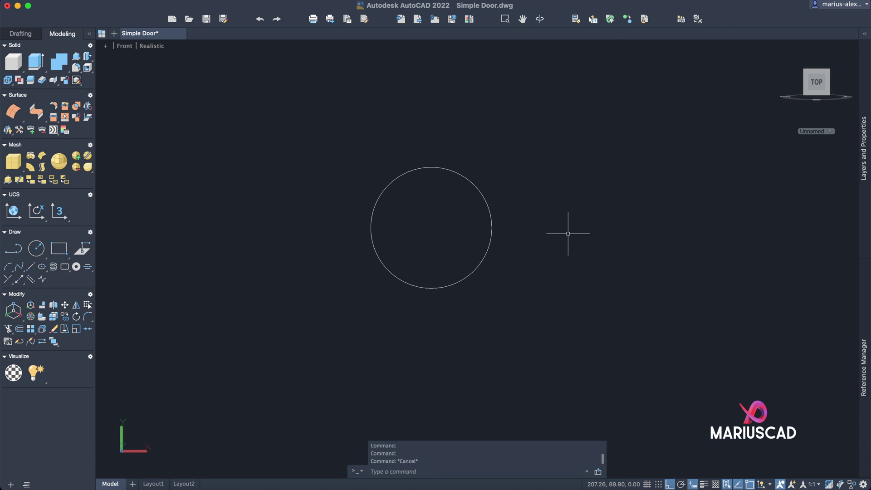
Step: Draw a 5 cm vertical construction line upward from the top quadrant of the handle circle
{"action": "scroll", "coordinate": [568, 234], "scroll_direction": "down", "scroll_amount": 2}
{"action": "middle_click_drag", "start_coordinate": [526, 292], "coordinate": [519, 285]}
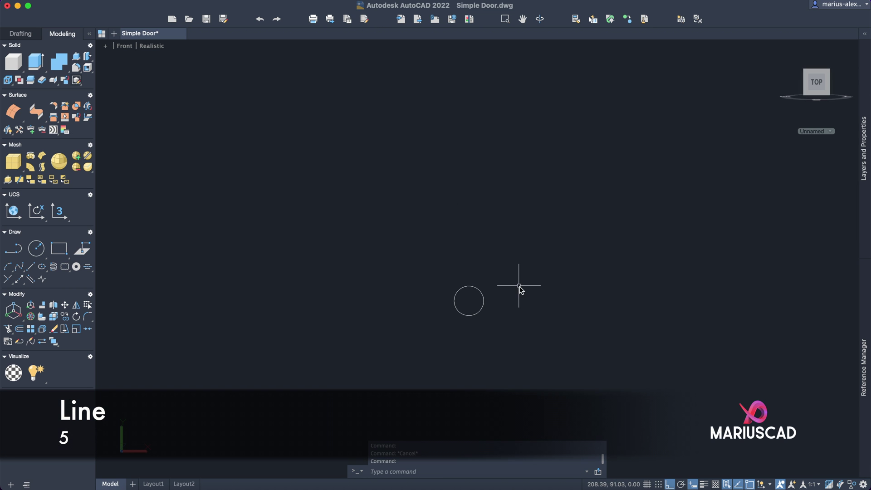
{"action": "left_click", "coordinate": [469, 286]}
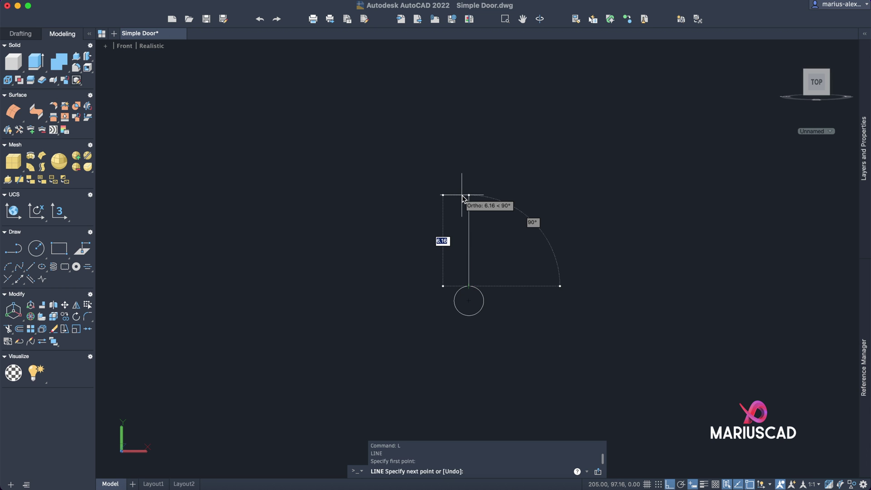
{"action": "left_click", "coordinate": [462, 196]}
{"action": "key", "text": "Escape"}
Step: Draw a rectangle 4 cm wide and 20 cm high beside the handle circle
{"action": "scroll", "coordinate": [458, 208], "scroll_direction": "up", "scroll_amount": 2}
{"action": "type", "text": "rec"}
{"action": "key", "text": "Return"}
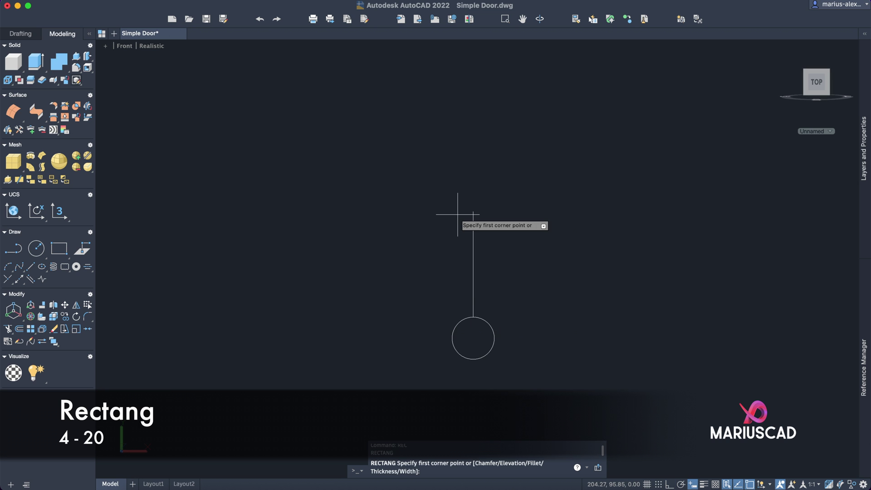
{"action": "left_click", "coordinate": [367, 144]}
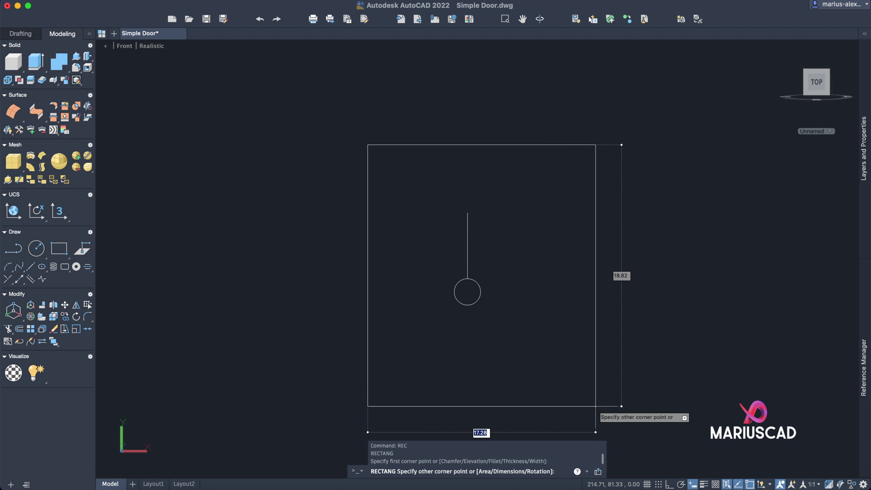
{"action": "key", "text": "Tab"}
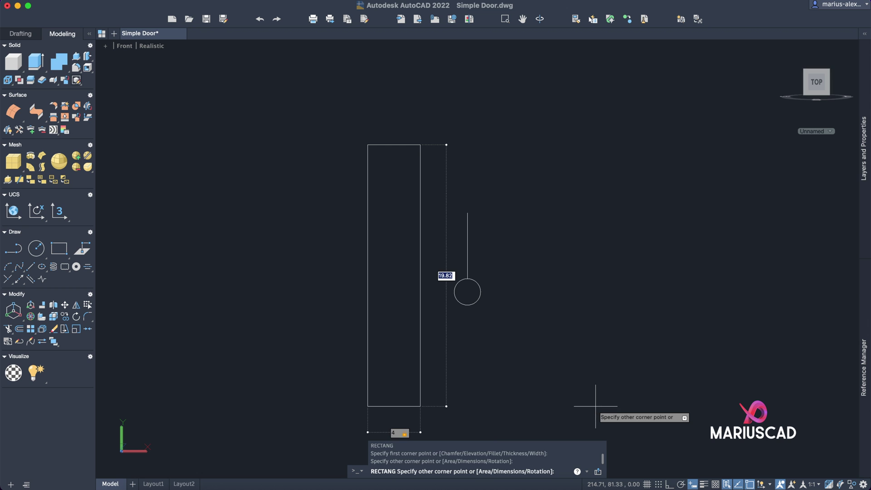
{"action": "type", "text": "20"}
{"action": "key", "text": "Return"}
{"action": "key", "text": "Escape"}
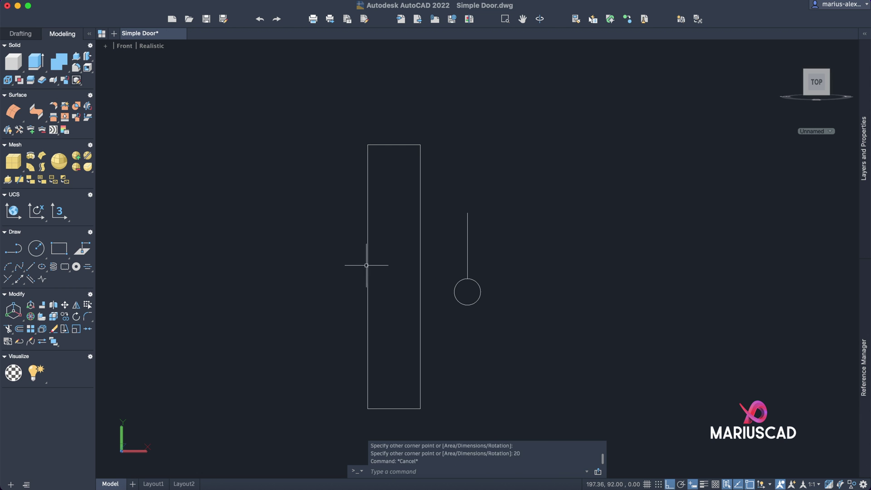
Step: Move the rectangle by the midpoint of its upper edge onto the upper end of the vertical construction line
{"action": "left_click", "coordinate": [368, 267]}
{"action": "left_click", "coordinate": [349, 215]}
{"action": "type", "text": "m"}
{"action": "key", "text": "Return"}
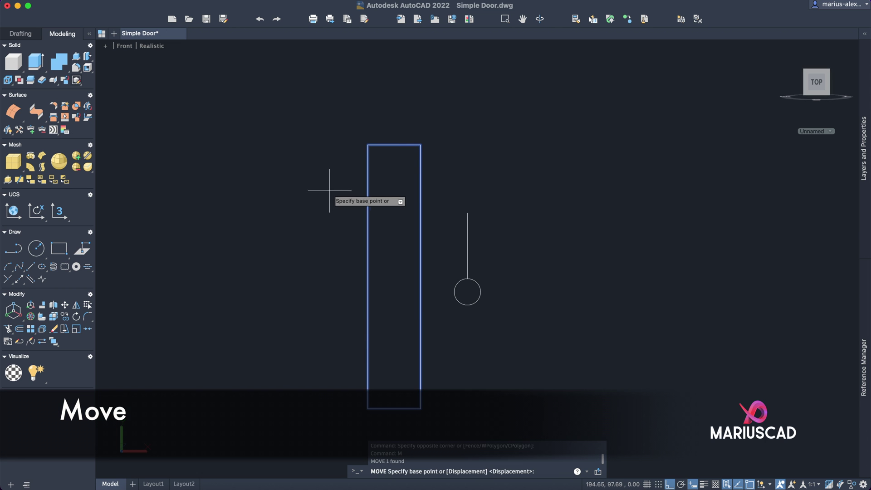
{"action": "left_click", "coordinate": [394, 144]}
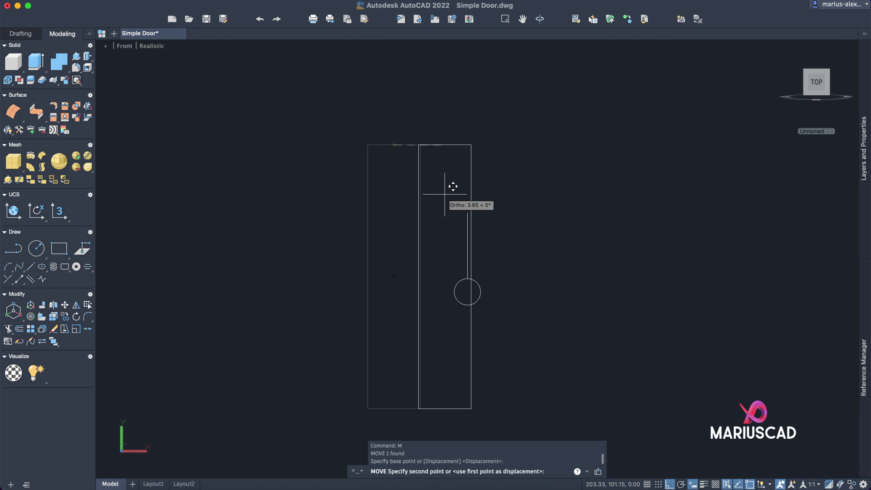
{"action": "left_click", "coordinate": [466, 215]}
{"action": "key", "text": "Escape"}
Step: Delete the vertical construction line above the handle circle
{"action": "middle_click_drag", "start_coordinate": [519, 256], "coordinate": [465, 115]}
{"action": "left_click", "coordinate": [428, 104]}
{"action": "left_click", "coordinate": [412, 84]}
{"action": "key", "text": "Delete"}
Step: Fillet the upper right corner of the rectangle with a radius of 2 cm
{"action": "type", "text": "fillet"}
{"action": "key", "text": "Return"}
{"action": "type", "text": "r"}
{"action": "key", "text": "Return"}
{"action": "type", "text": "2"}
{"action": "key", "text": "Return"}
{"action": "left_click", "coordinate": [440, 86]}
{"action": "left_click", "coordinate": [428, 71]}
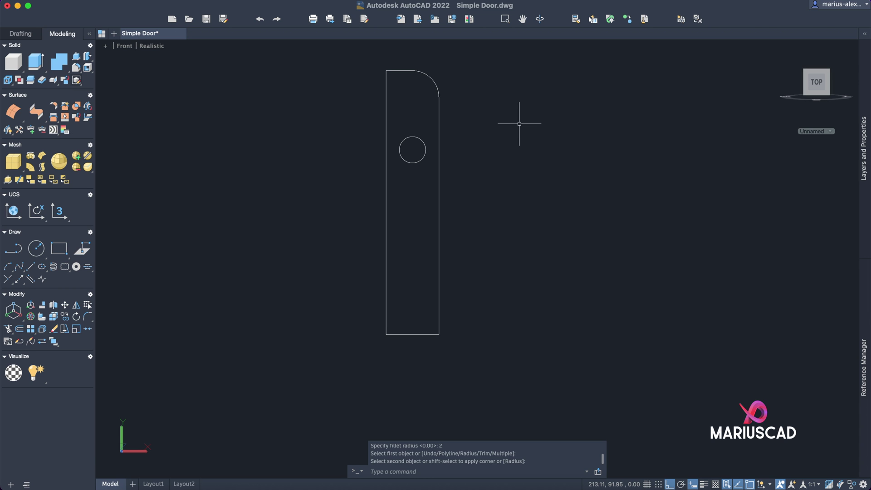
Step: Fillet the rectangle's three remaining corners with the same radius, using the Multiple option
{"action": "type", "text": "fillet"}
{"action": "key", "text": "Return"}
{"action": "type", "text": "m"}
{"action": "key", "text": "Return"}
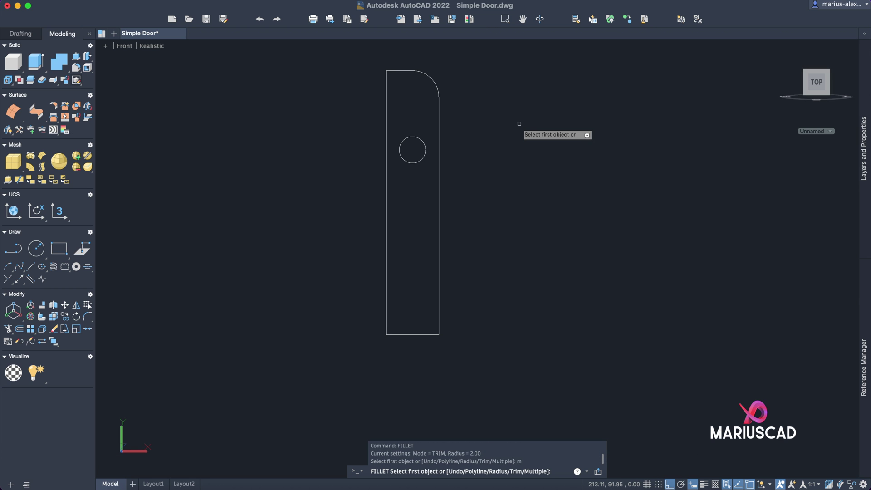
{"action": "left_click", "coordinate": [409, 71]}
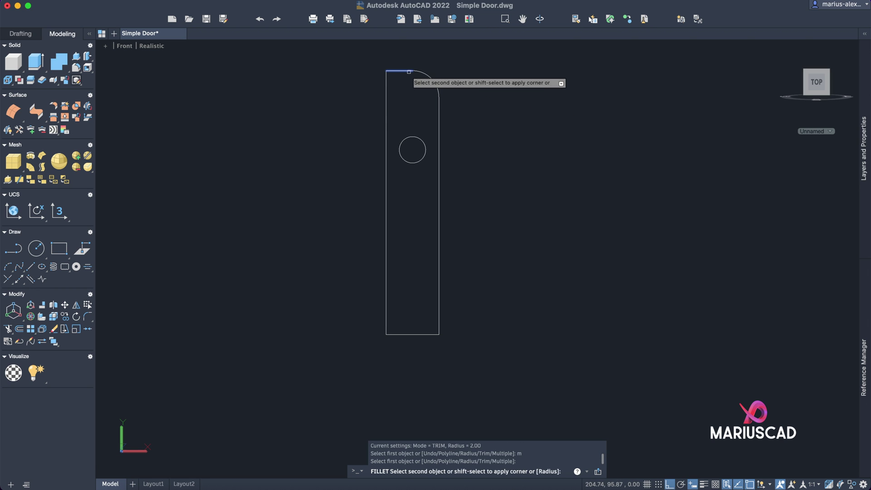
{"action": "left_click", "coordinate": [387, 111]}
{"action": "left_click", "coordinate": [387, 162]}
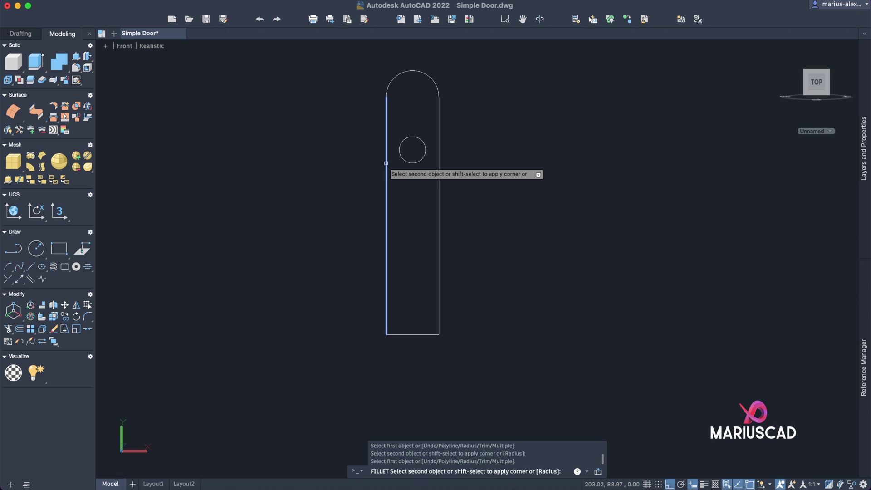
{"action": "left_click", "coordinate": [408, 335]}
{"action": "left_click", "coordinate": [407, 335]}
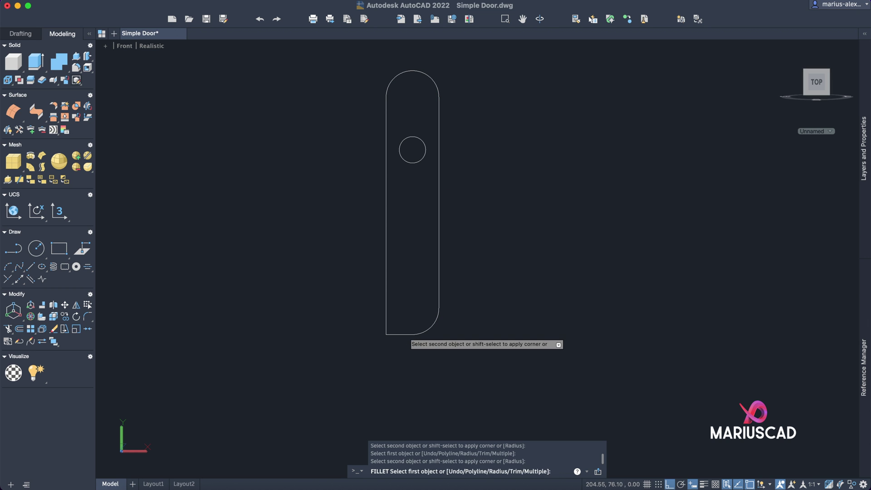
{"action": "left_click", "coordinate": [387, 284]}
{"action": "key", "text": "Escape"}
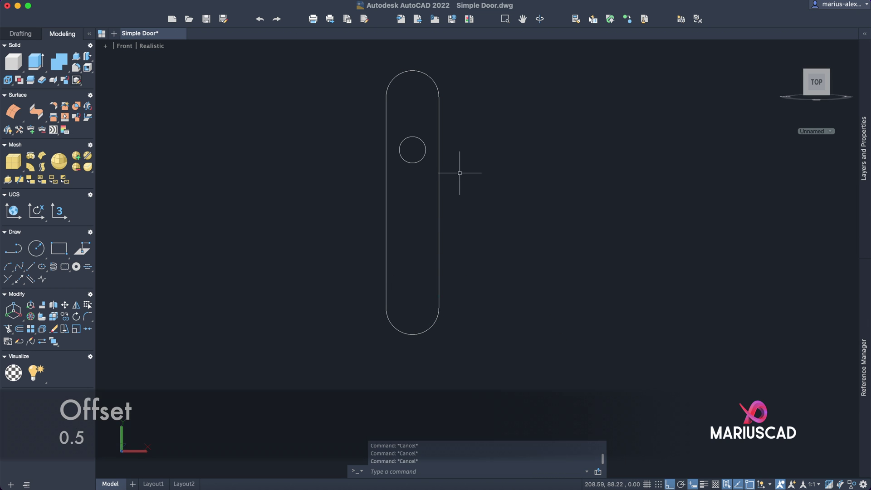
Step: Offset the rounded handle plate outline 0.5 cm inward
{"action": "type", "text": "offset"}
{"action": "key", "text": "Return"}
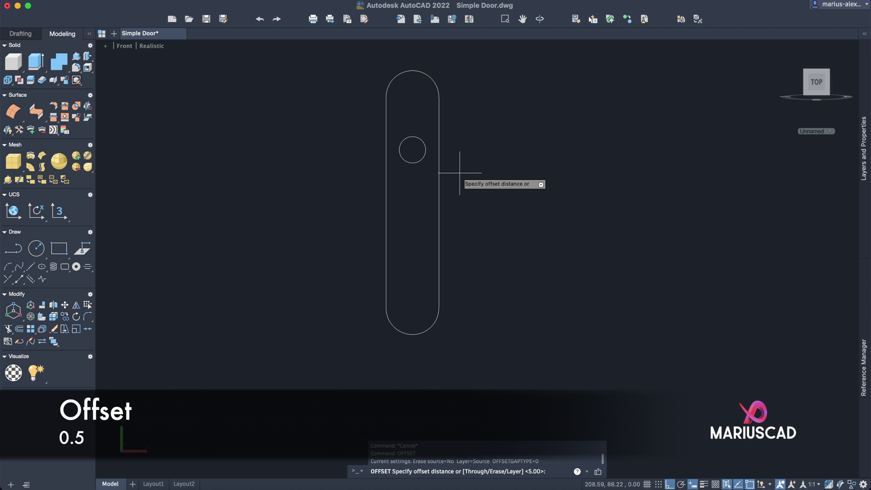
{"action": "type", "text": "0.5"}
{"action": "key", "text": "Return"}
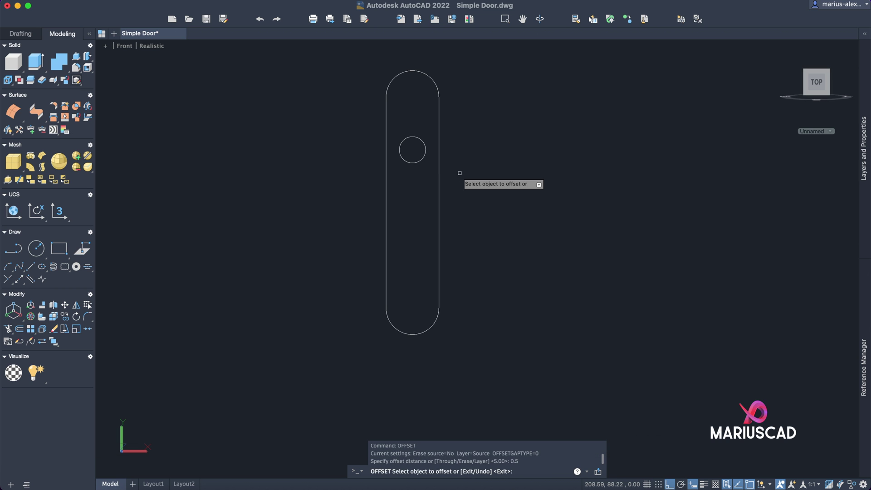
{"action": "left_click", "coordinate": [437, 194]}
{"action": "left_click", "coordinate": [415, 195]}
{"action": "key", "text": "Escape"}
Step: Draw a horizontal line across the inner outline, joining the two ends of its upper arc
{"action": "scroll", "coordinate": [415, 197], "scroll_direction": "up", "scroll_amount": 2}
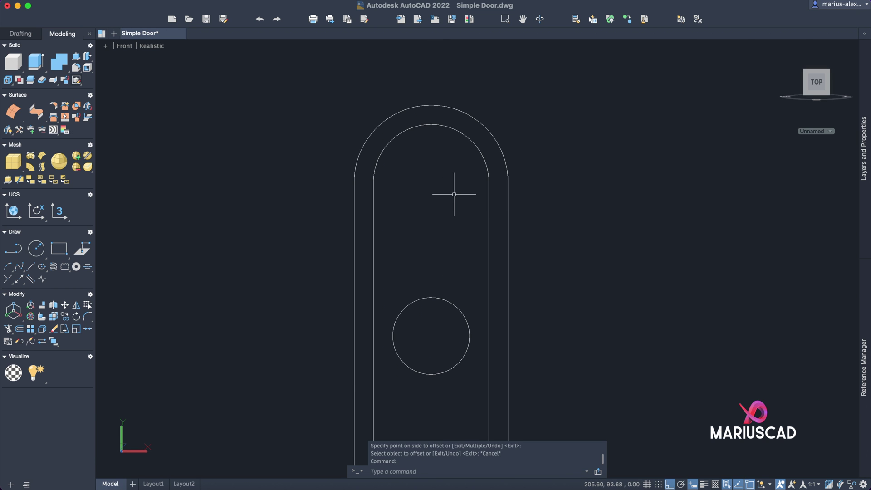
{"action": "type", "text": "l"}
{"action": "key", "text": "Return"}
{"action": "left_click", "coordinate": [488, 182]}
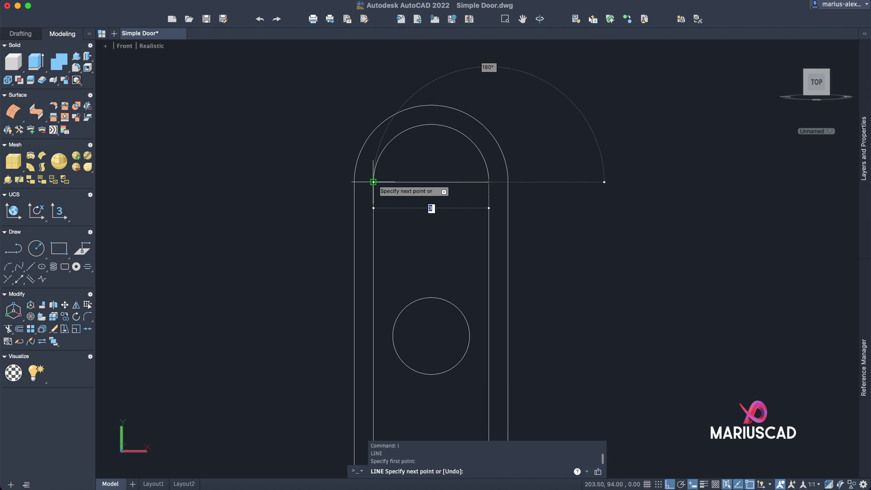
{"action": "left_click", "coordinate": [373, 182]}
Step: Trim away the inner outline's upper arc above the horizontal line
{"action": "scroll", "coordinate": [441, 163], "scroll_direction": "up", "scroll_amount": 2}
{"action": "type", "text": "tr"}
{"action": "key", "text": "Return"}
{"action": "left_click", "coordinate": [443, 162]}
{"action": "key", "text": "Return"}
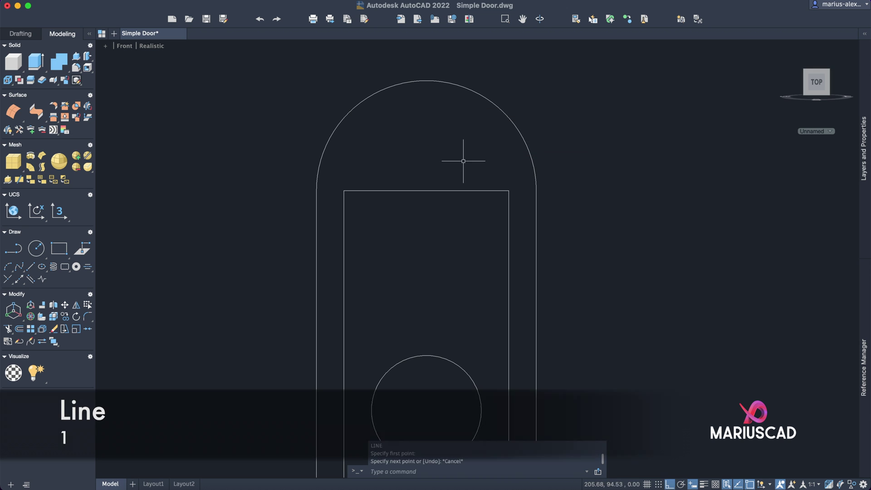
Step: Draw a 1 cm vertical line downward from the top of the outer arc
{"action": "type", "text": "line"}
{"action": "key", "text": "Return"}
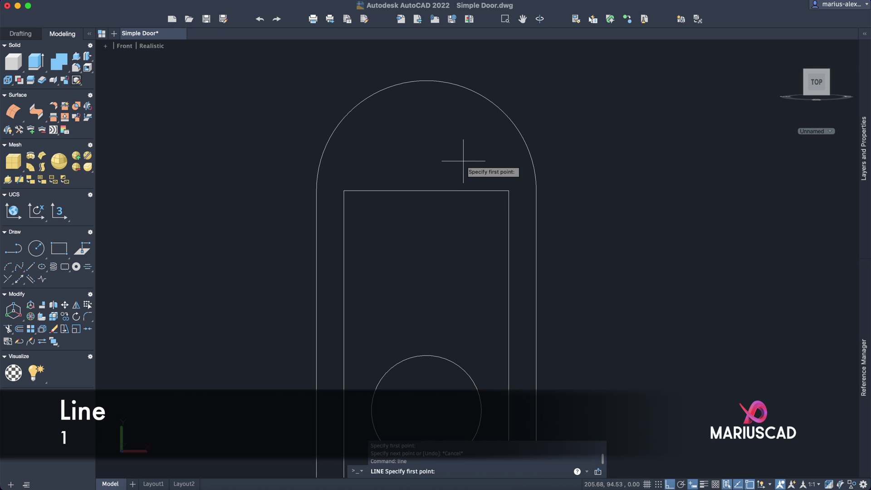
{"action": "left_click", "coordinate": [426, 80]}
{"action": "type", "text": "1"}
{"action": "key", "text": "Return"}
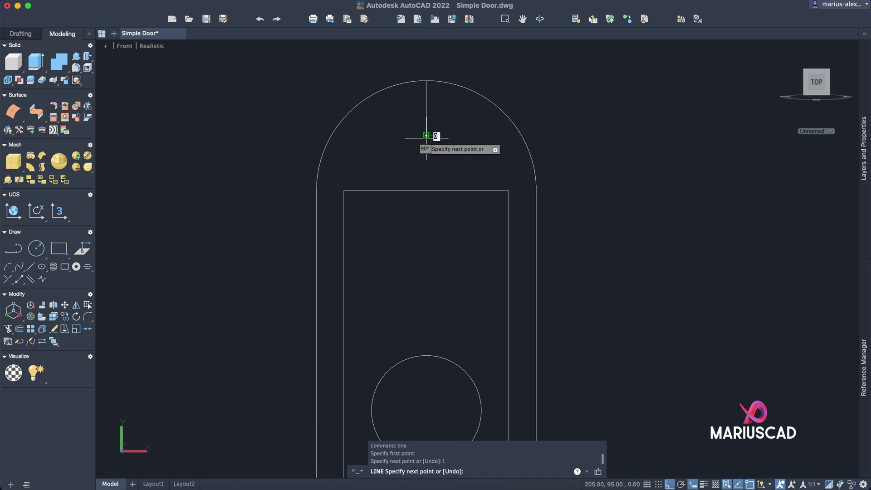
{"action": "key", "text": "Escape"}
Step: Draw a three-point arc between the inner outline's upper corners through the short vertical line's lower end, and delete the horizontal line beneath it
{"action": "type", "text": "arc"}
{"action": "key", "text": "Return"}
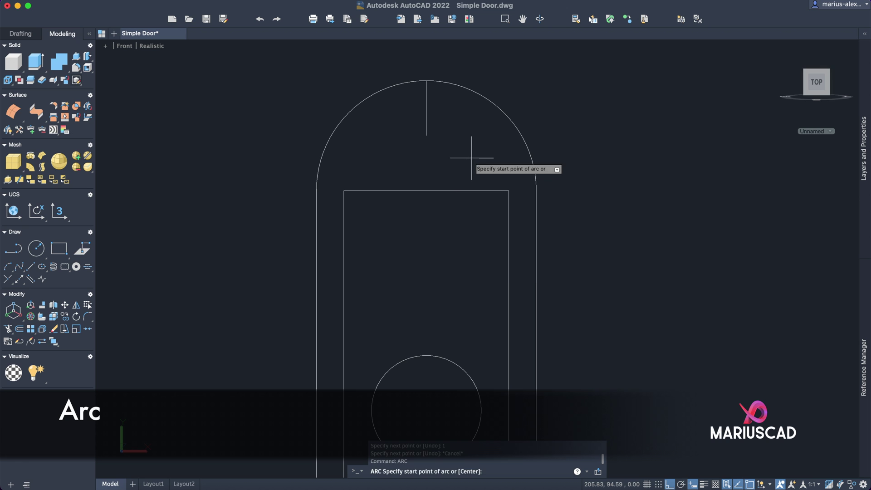
{"action": "left_click", "coordinate": [509, 190]}
{"action": "left_click", "coordinate": [426, 135]}
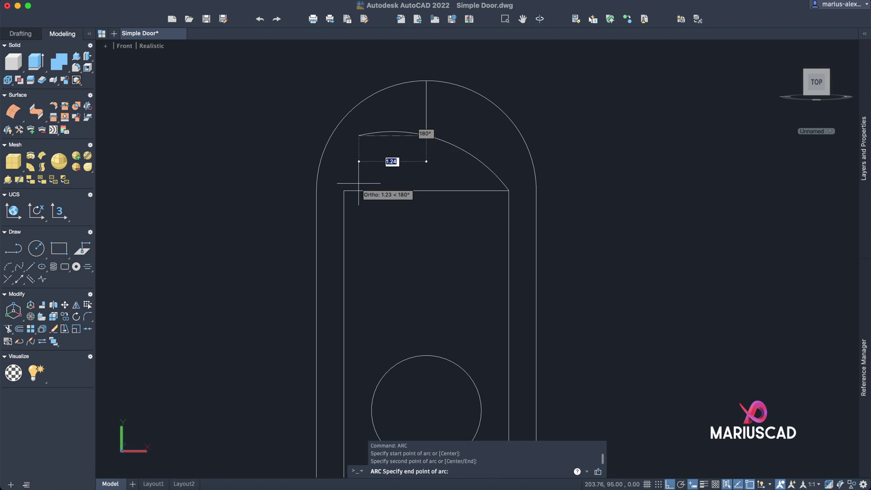
{"action": "left_click", "coordinate": [344, 190]}
{"action": "key", "text": "Escape"}
{"action": "left_click", "coordinate": [470, 202]}
{"action": "left_click", "coordinate": [439, 167]}
{"action": "key", "text": "Delete"}
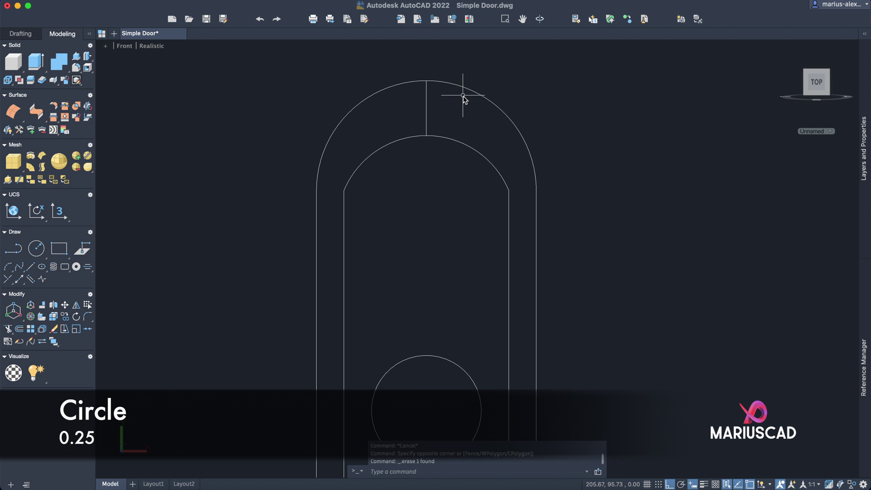
Step: Draw a circle of radius 0.25 cm at the midpoint of the short vertical line, and delete that line
{"action": "type", "text": "circle"}
{"action": "key", "text": "Return"}
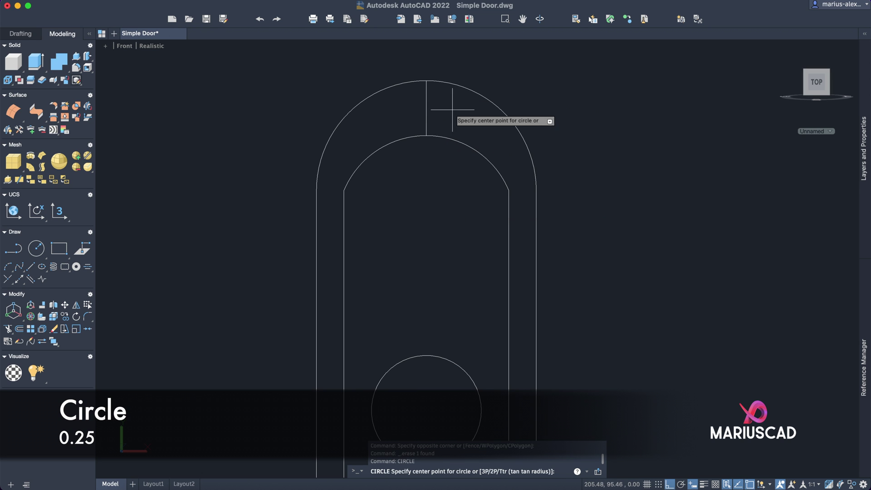
{"action": "left_click", "coordinate": [426, 108]}
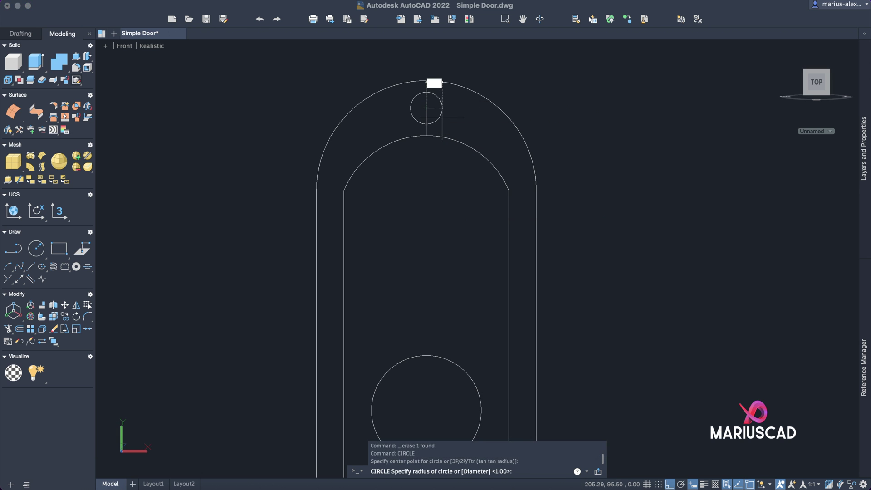
{"action": "key", "text": "Return"}
{"action": "key", "text": "Escape"}
{"action": "left_click", "coordinate": [430, 110]}
{"action": "left_click", "coordinate": [426, 109]}
{"action": "key", "text": "Delete"}
Step: Mirror the small screw-hole circle and the inner arc to the plate's lower end about its horizontal midline, keeping the source objects
{"action": "scroll", "coordinate": [552, 81], "scroll_direction": "down", "scroll_amount": 4}
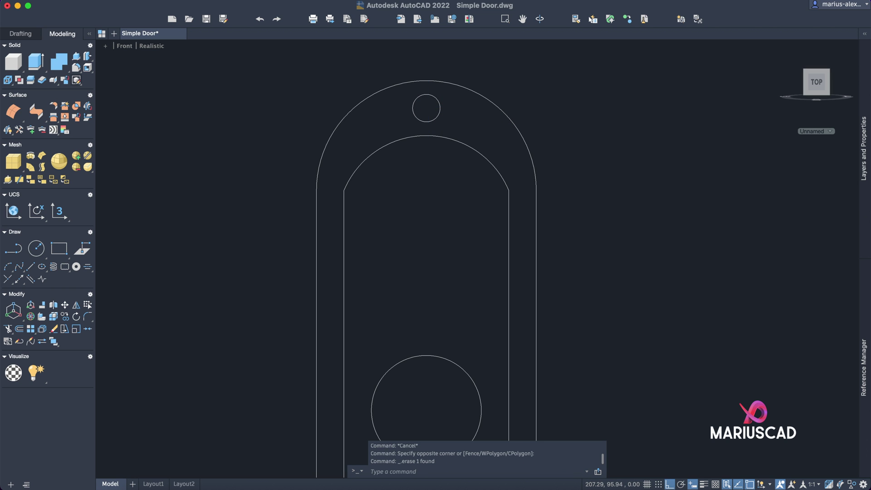
{"action": "type", "text": "mi"}
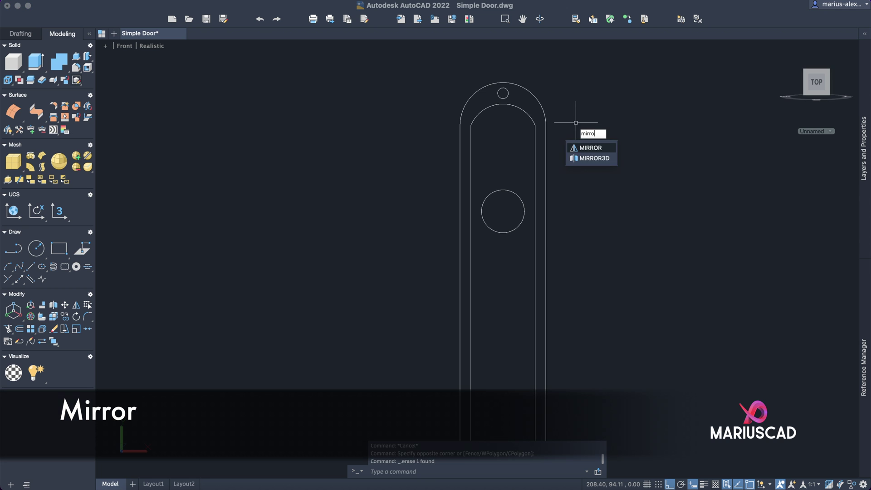
{"action": "type", "text": "rro"}
{"action": "key", "text": "Return"}
{"action": "left_click", "coordinate": [495, 85]}
{"action": "left_click", "coordinate": [514, 116]}
{"action": "left_click", "coordinate": [515, 126]}
{"action": "left_click", "coordinate": [466, 77]}
{"action": "scroll", "coordinate": [582, 140], "scroll_direction": "down", "scroll_amount": 2}
{"action": "key", "text": "Return"}
{"action": "scroll", "coordinate": [570, 217], "scroll_direction": "up", "scroll_amount": 2}
{"action": "left_click", "coordinate": [545, 248]}
{"action": "left_click", "coordinate": [676, 238]}
{"action": "left_click", "coordinate": [695, 270]}
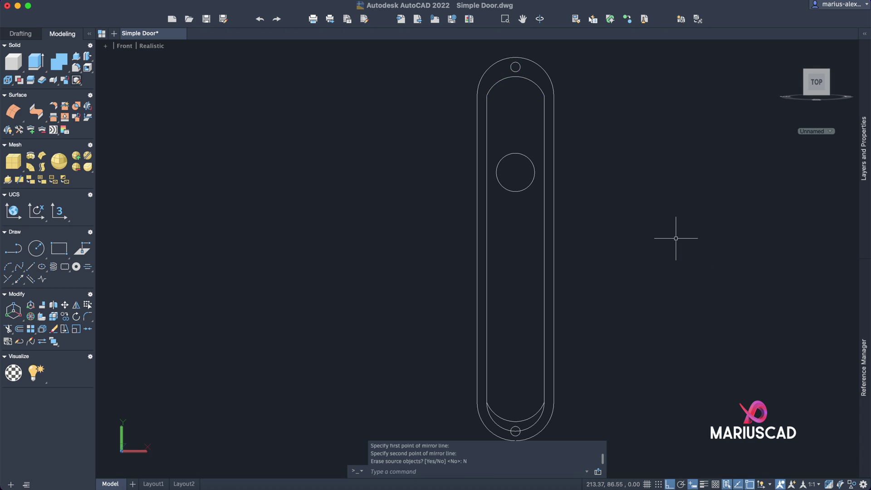
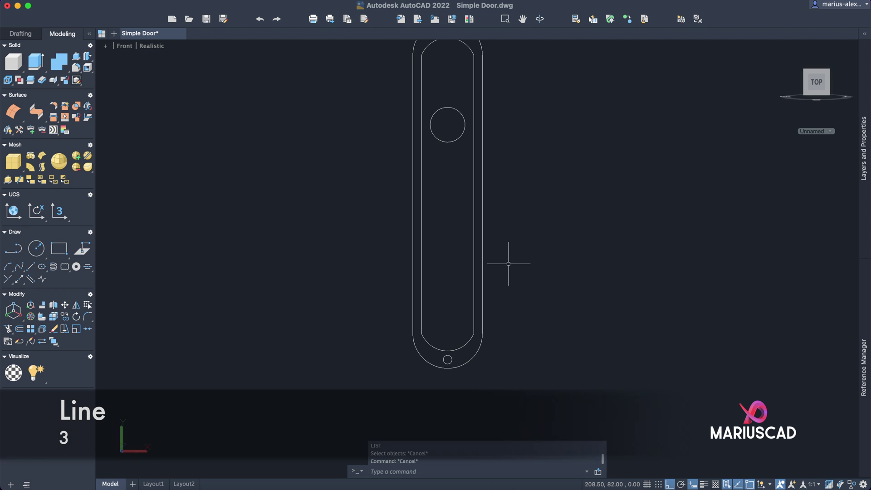
Step: Draw a 3 cm vertical line upward from the lowest point of the plate's outer arc
{"action": "type", "text": "line"}
{"action": "key", "text": "Return"}
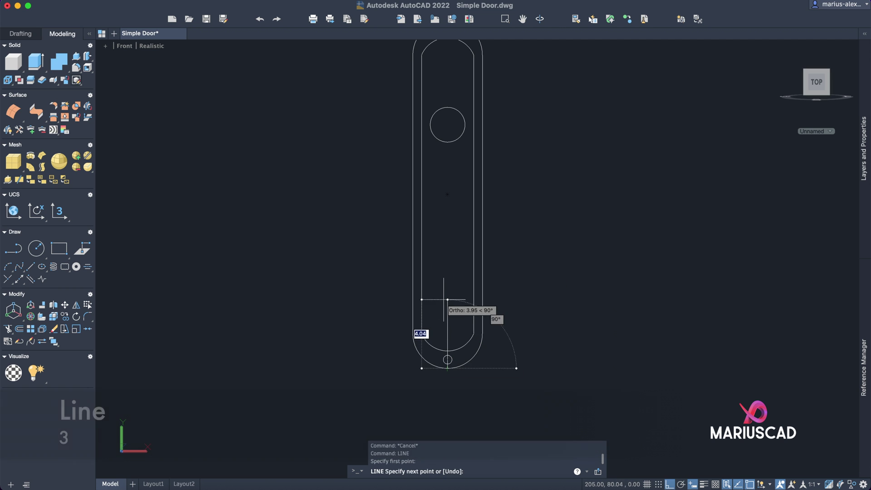
{"action": "type", "text": "3"}
{"action": "key", "text": "Return"}
{"action": "key", "text": "Escape"}
Step: Draw a two-point circle 0.5 cm in diameter upward from the vertical line's upper end, and delete that line
{"action": "scroll", "coordinate": [463, 306], "scroll_direction": "up", "scroll_amount": 3}
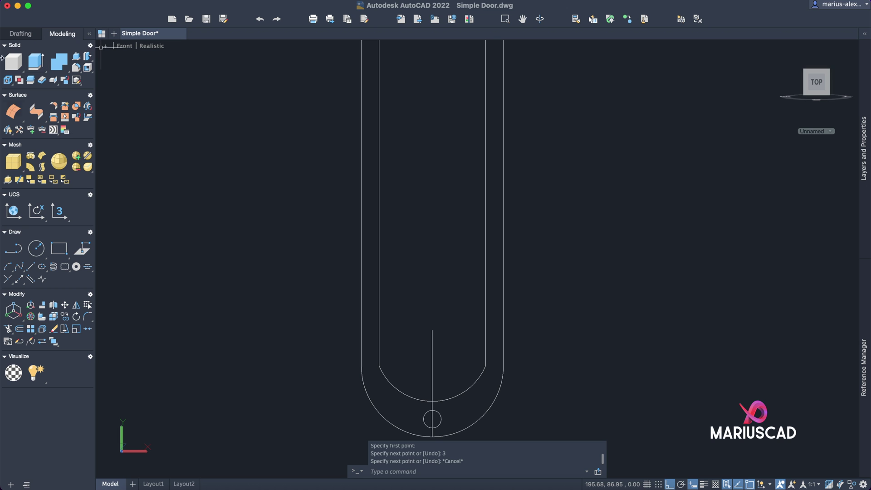
{"action": "left_click", "coordinate": [256, 5]}
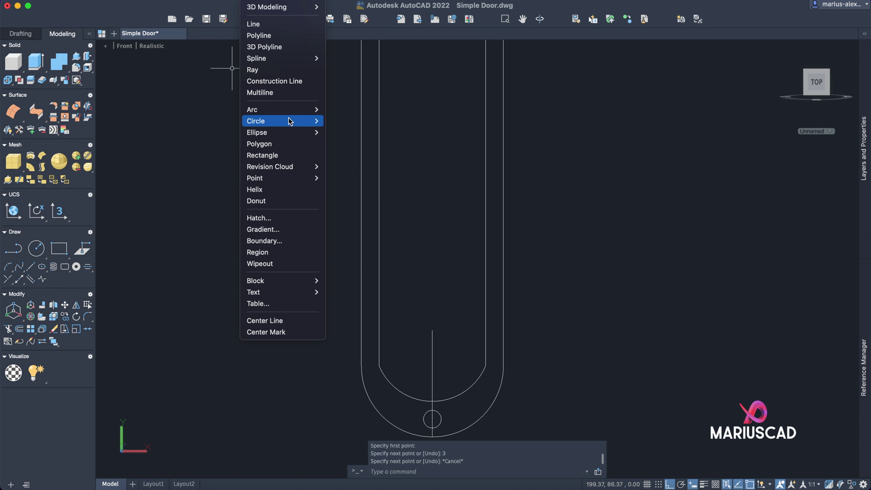
{"action": "mouse_move", "coordinate": [290, 121]}
{"action": "left_click", "coordinate": [372, 149]}
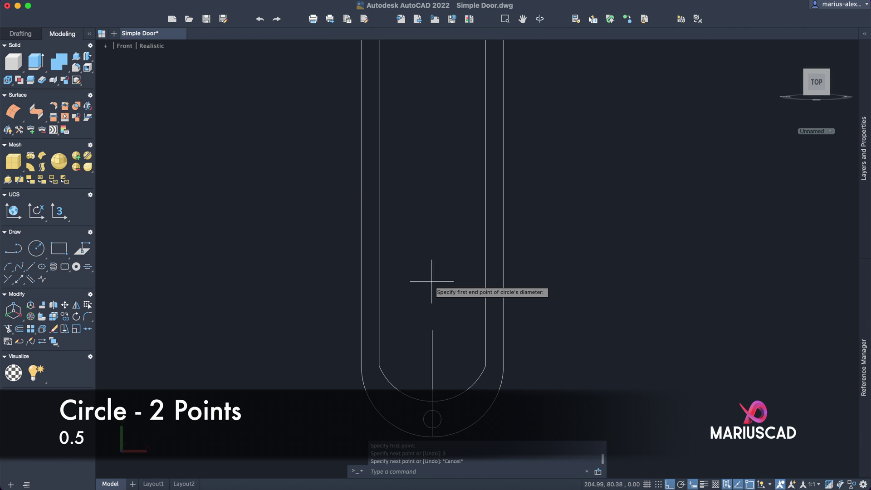
{"action": "left_click", "coordinate": [433, 330]}
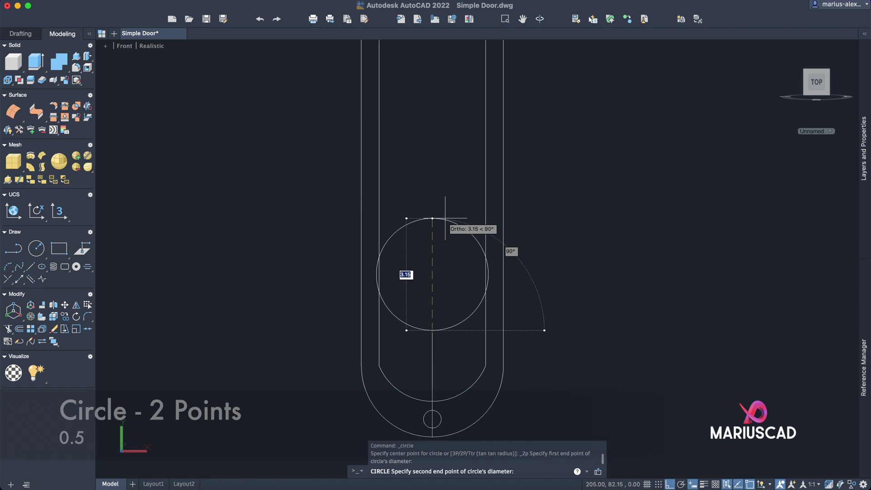
{"action": "type", "text": "0."}
{"action": "key", "text": "Return"}
{"action": "key", "text": "Escape"}
{"action": "scroll", "coordinate": [453, 296], "scroll_direction": "up", "scroll_amount": 2}
{"action": "left_click", "coordinate": [428, 384]}
{"action": "left_click", "coordinate": [401, 370]}
{"action": "key", "text": "Delete"}
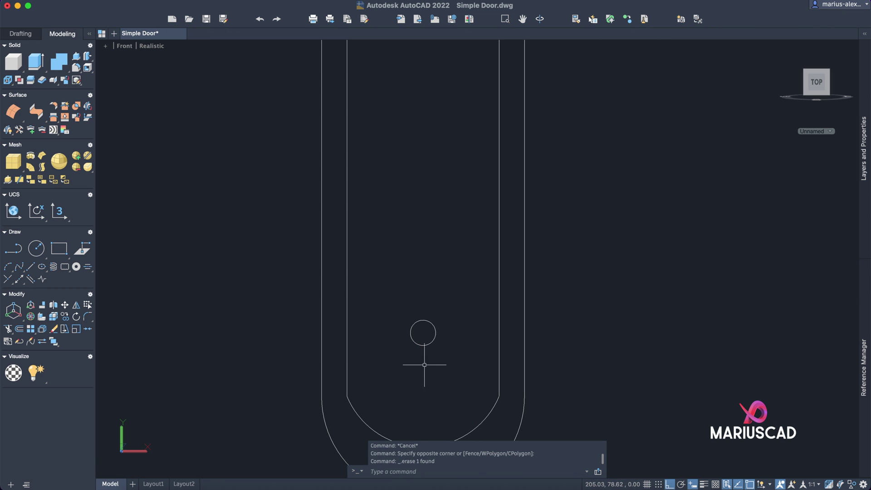
Step: Copy the 0.5 cm circle 1.5 cm straight up
{"action": "left_click", "coordinate": [423, 335]}
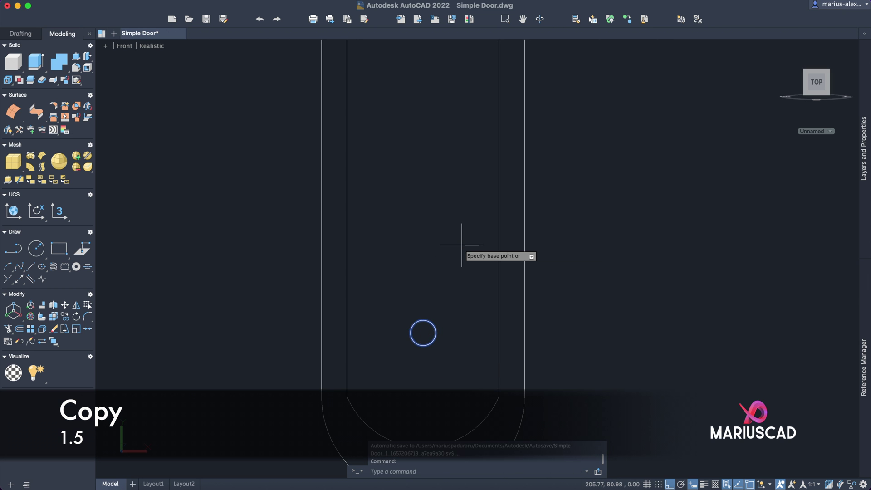
{"action": "left_click", "coordinate": [474, 325]}
{"action": "type", "text": "1.5"}
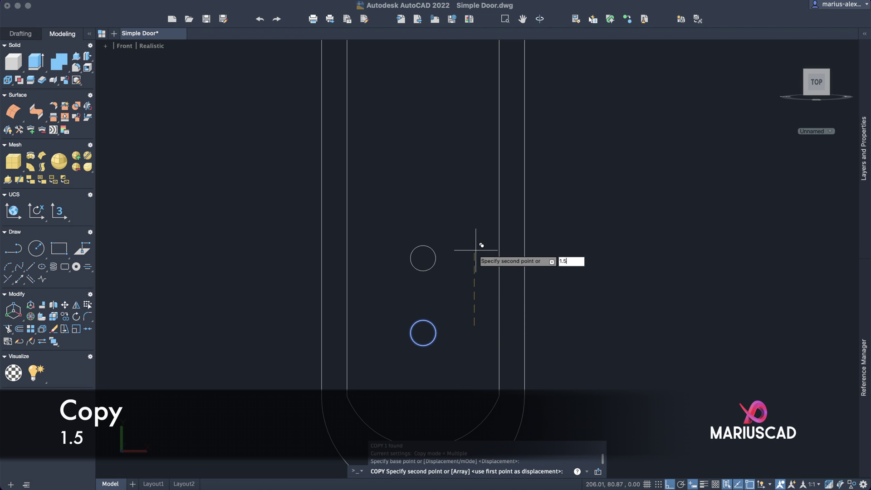
{"action": "key", "text": "Return"}
{"action": "key", "text": "Escape"}
Step: Draw a vertical line joining the right-hand quadrant points of the two small keyhole circles
{"action": "type", "text": "l"}
{"action": "key", "text": "Return"}
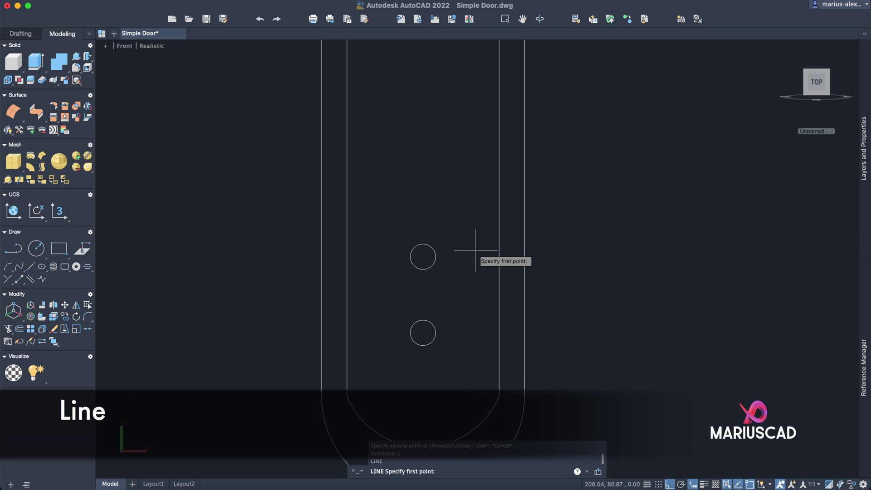
{"action": "scroll", "coordinate": [475, 249], "scroll_direction": "up", "scroll_amount": 2}
{"action": "middle_click_drag", "start_coordinate": [440, 259], "coordinate": [443, 195]}
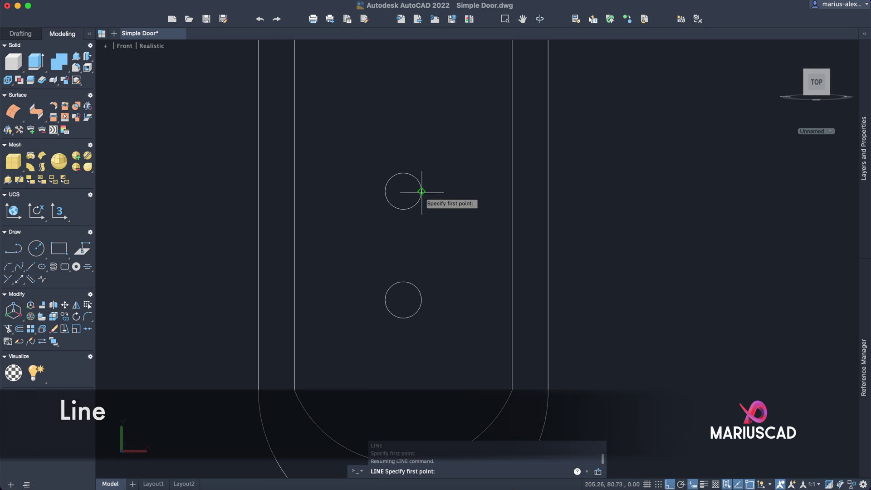
{"action": "left_click", "coordinate": [422, 191]}
{"action": "left_click", "coordinate": [422, 300]}
{"action": "key", "text": "Escape"}
Step: Copy the vertical line 0.5 cm to the left, onto the opposite sides of the two circles
{"action": "left_click", "coordinate": [435, 239]}
{"action": "left_click", "coordinate": [419, 218]}
{"action": "type", "text": "c"}
{"action": "key", "text": "Return"}
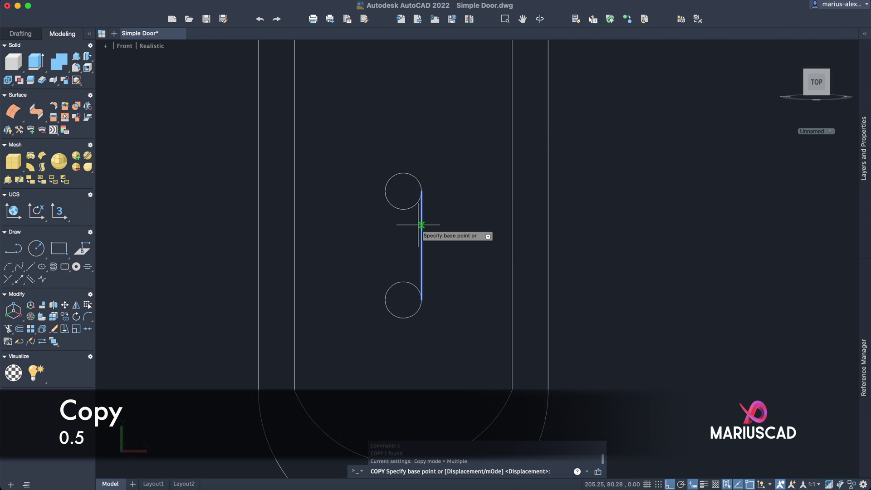
{"action": "left_click", "coordinate": [421, 225]}
{"action": "type", "text": "0.5"}
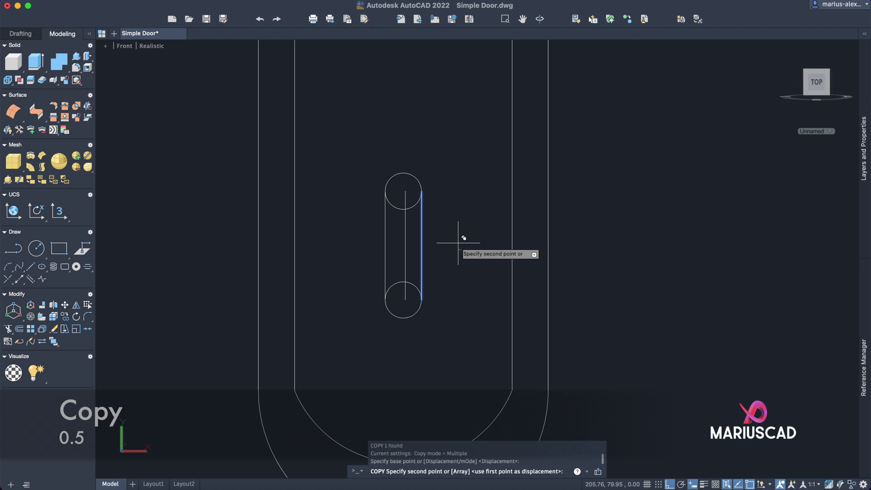
{"action": "key", "text": "Return"}
{"action": "key", "text": "Escape"}
Step: Trim the inner halves of both circles to leave a rounded keyhole slot outline
{"action": "type", "text": "tr"}
{"action": "key", "text": "Return"}
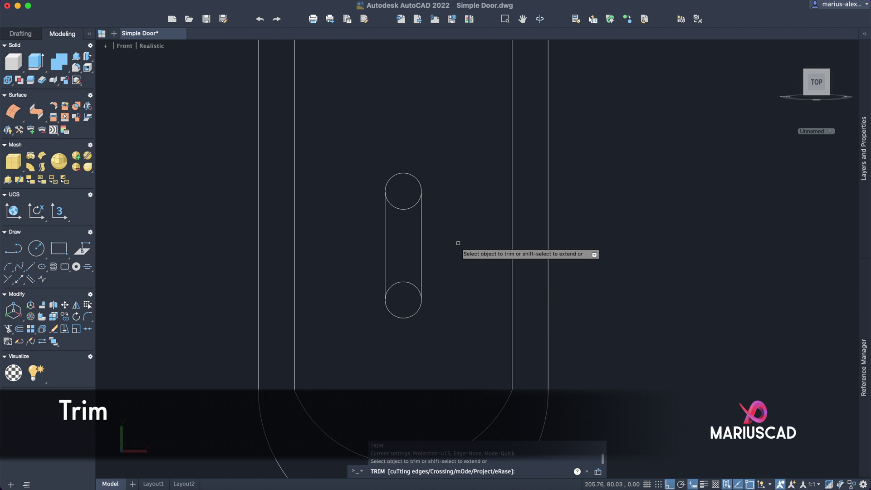
{"action": "left_click", "coordinate": [411, 284]}
{"action": "left_click", "coordinate": [399, 190]}
{"action": "left_click", "coordinate": [476, 227]}
{"action": "key", "text": "Return"}
{"action": "key", "text": "Escape"}
Step: Join the two lines and two arcs of the keyhole slot into a single closed outline
{"action": "type", "text": "j"}
{"action": "key", "text": "Return"}
{"action": "left_click", "coordinate": [463, 347]}
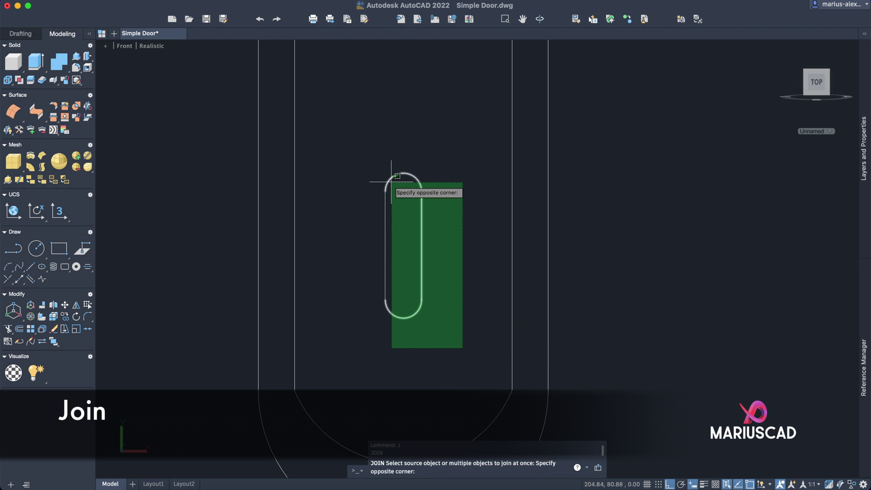
{"action": "left_click", "coordinate": [361, 131]}
{"action": "key", "text": "Return"}
{"action": "left_click", "coordinate": [390, 211]}
{"action": "left_click", "coordinate": [372, 177]}
{"action": "key", "text": "Escape"}
Step: Presspull the plate's border area between the outer and inner outlines by 0.5 cm
{"action": "scroll", "coordinate": [421, 127], "scroll_direction": "down", "scroll_amount": 3}
{"action": "middle_click_drag", "start_coordinate": [526, 213], "coordinate": [650, 253], "text": "shift"}
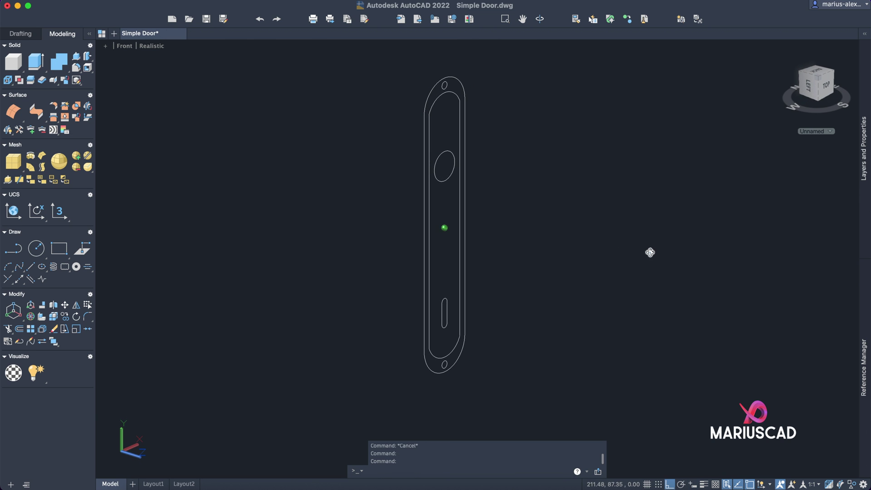
{"action": "type", "text": "presspull"}
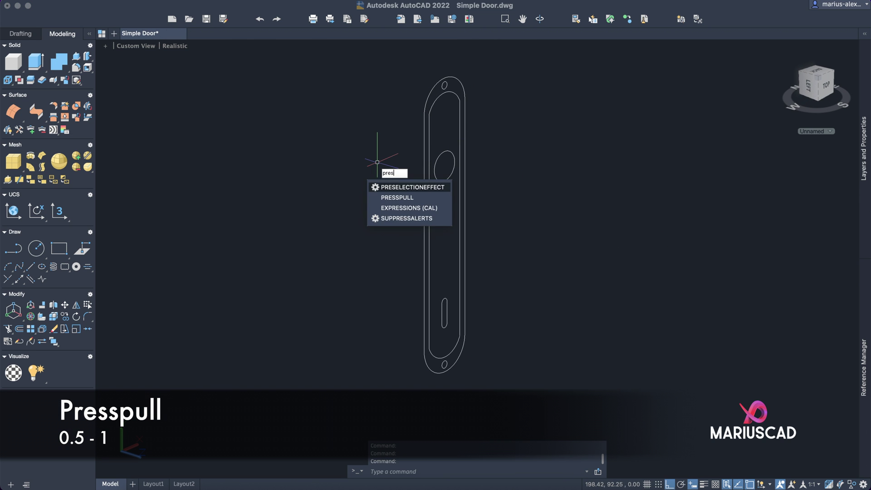
{"action": "key", "text": "Return"}
{"action": "left_click", "coordinate": [426, 191]}
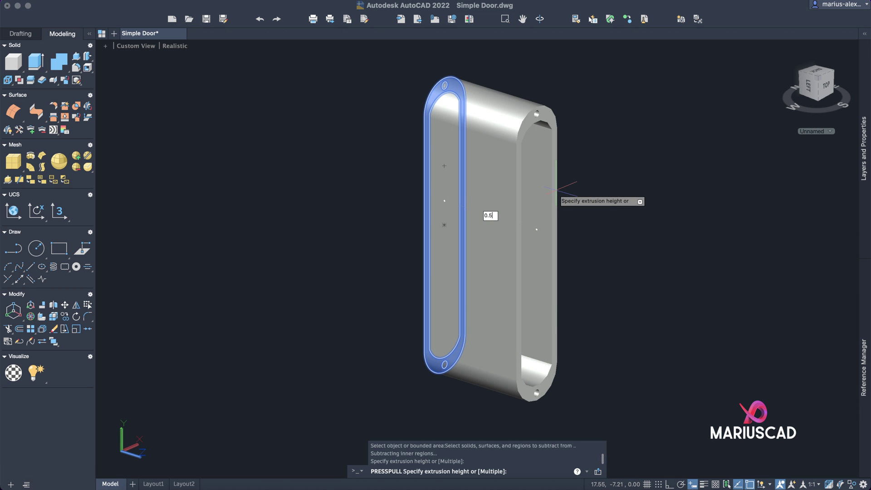
{"action": "key", "text": "Return"}
Step: Presspull the plate's inner area around the handle hole and keyhole slot by 1 cm
{"action": "left_click", "coordinate": [445, 203]}
{"action": "type", "text": "1"}
{"action": "key", "text": "Return"}
{"action": "key", "text": "Return"}
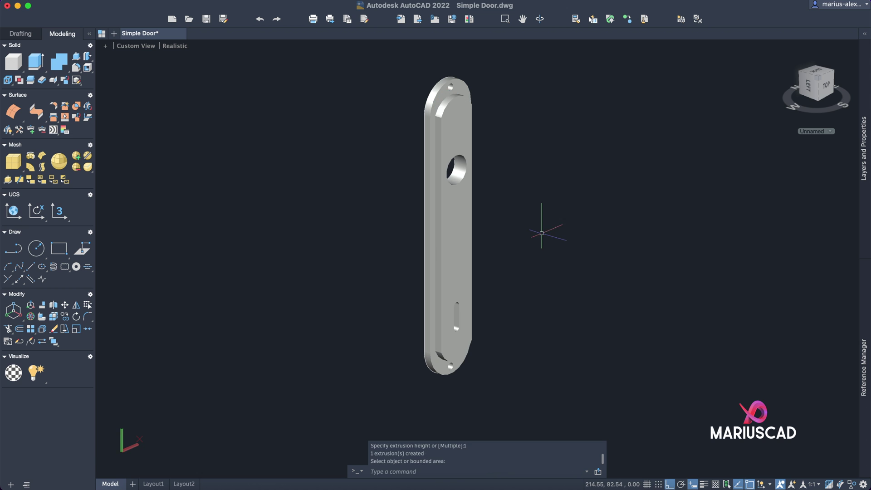
Step: Fillet the four front edges of the raised inner panel with a radius of 0.2 cm using Filletedge
{"action": "type", "text": "fillet"}
{"action": "key", "text": "Down"}
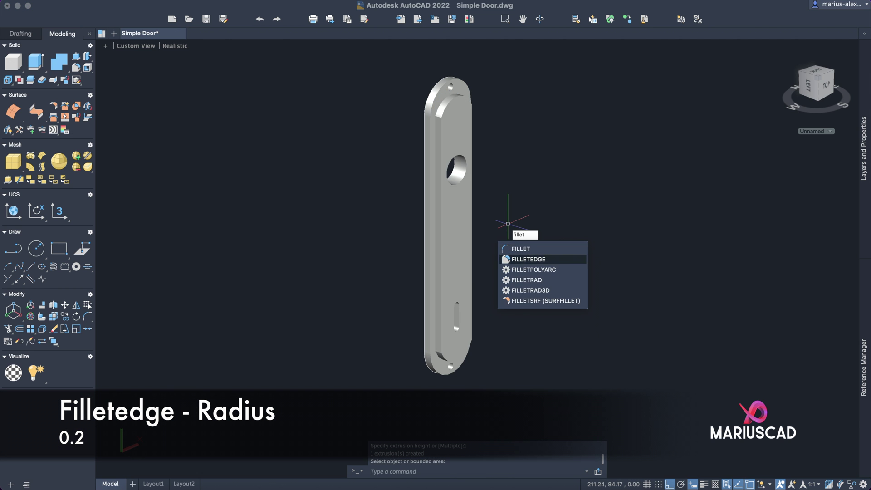
{"action": "key", "text": "Return"}
{"action": "scroll", "coordinate": [473, 203], "scroll_direction": "up", "scroll_amount": 3}
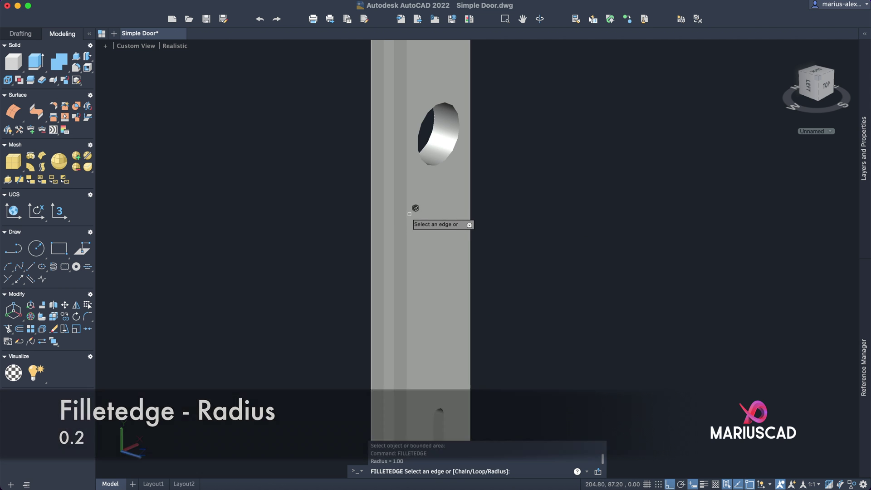
{"action": "left_click", "coordinate": [407, 212]}
{"action": "middle_click_drag", "start_coordinate": [443, 61], "coordinate": [405, 255]}
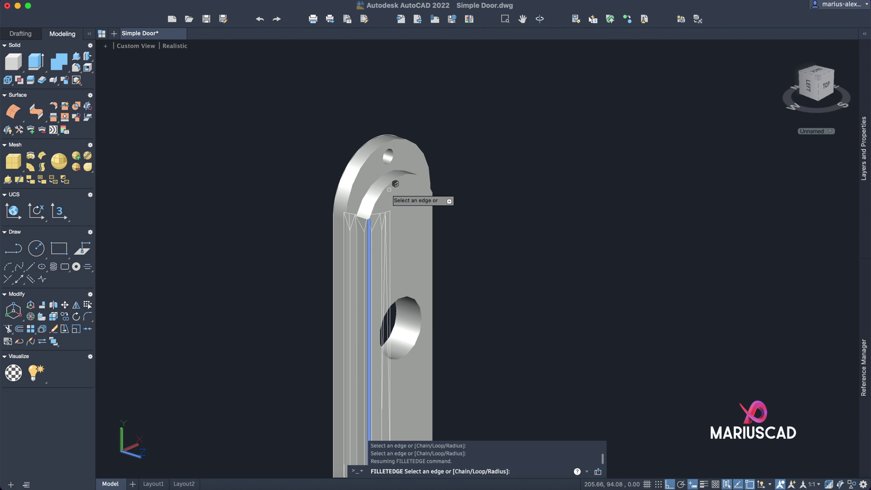
{"action": "left_click", "coordinate": [394, 179]}
{"action": "middle_click_drag", "start_coordinate": [395, 179], "coordinate": [407, 224], "text": "shift"}
{"action": "left_click", "coordinate": [412, 237]}
{"action": "middle_click_drag", "start_coordinate": [425, 291], "coordinate": [502, 85]}
{"action": "middle_click_drag", "start_coordinate": [421, 403], "coordinate": [497, 160]}
{"action": "mouse_move", "coordinate": [514, 272]}
{"action": "middle_mouse_down", "text": "shift"}
{"action": "mouse_move", "coordinate": [532, 273]}
{"action": "mouse_move", "coordinate": [622, 189]}
{"action": "mouse_move", "coordinate": [654, 189]}
{"action": "middle_mouse_up", "text": "shift"}
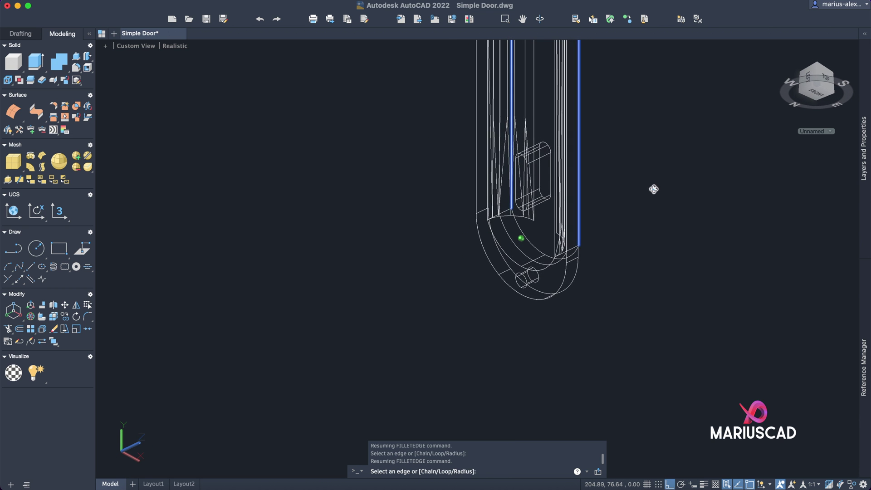
{"action": "left_click", "coordinate": [527, 236]}
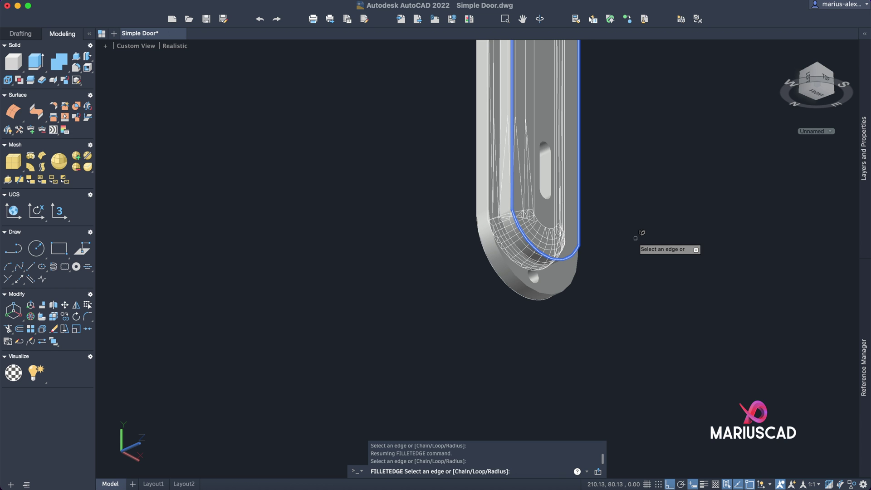
{"action": "key", "text": "Return"}
{"action": "type", "text": "radius"}
{"action": "key", "text": "Return"}
{"action": "type", "text": "0."}
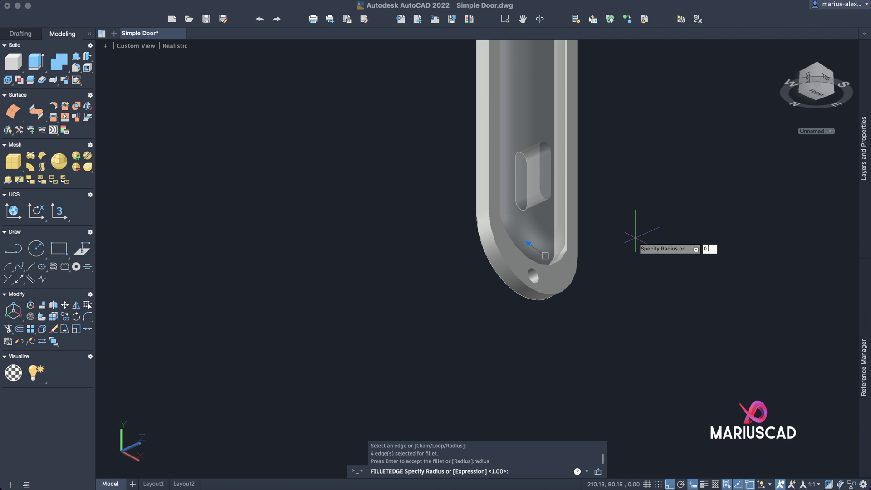
{"action": "type", "text": "2"}
{"action": "key", "text": "Return"}
{"action": "key", "text": "Return"}
Step: Fillet the front outer edges of the plate's border all around with a 0.2 cm radius using Filletedge
{"action": "mouse_move", "coordinate": [625, 235]}
{"action": "middle_mouse_down", "text": "shift"}
{"action": "mouse_move", "coordinate": [628, 274]}
{"action": "mouse_move", "coordinate": [637, 228]}
{"action": "middle_mouse_up", "text": "shift"}
{"action": "middle_click_drag", "start_coordinate": [558, 91], "coordinate": [463, 338]}
{"action": "mouse_move", "coordinate": [551, 121]}
{"action": "middle_mouse_down", "text": "shift"}
{"action": "mouse_move", "coordinate": [510, 132]}
{"action": "mouse_move", "coordinate": [374, 131]}
{"action": "mouse_move", "coordinate": [472, 160]}
{"action": "mouse_move", "coordinate": [522, 132]}
{"action": "middle_mouse_up", "text": "shift"}
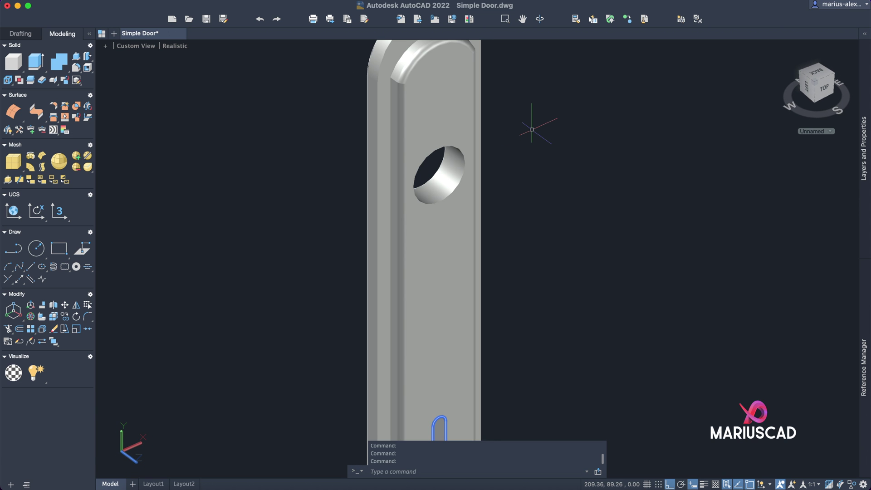
{"action": "key", "text": "Escape"}
{"action": "type", "text": "filletedge"}
{"action": "key", "text": "Return"}
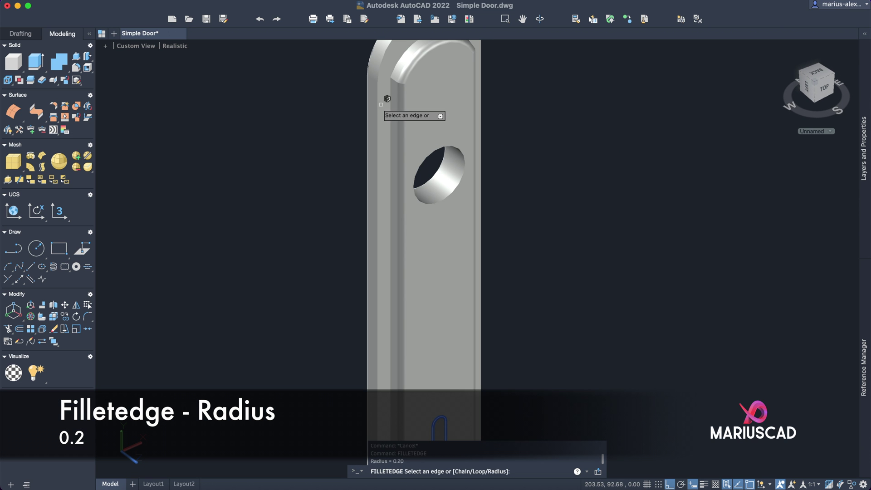
{"action": "left_click", "coordinate": [380, 102]}
{"action": "middle_click_drag", "start_coordinate": [381, 102], "coordinate": [422, 226]}
{"action": "left_click", "coordinate": [372, 184]}
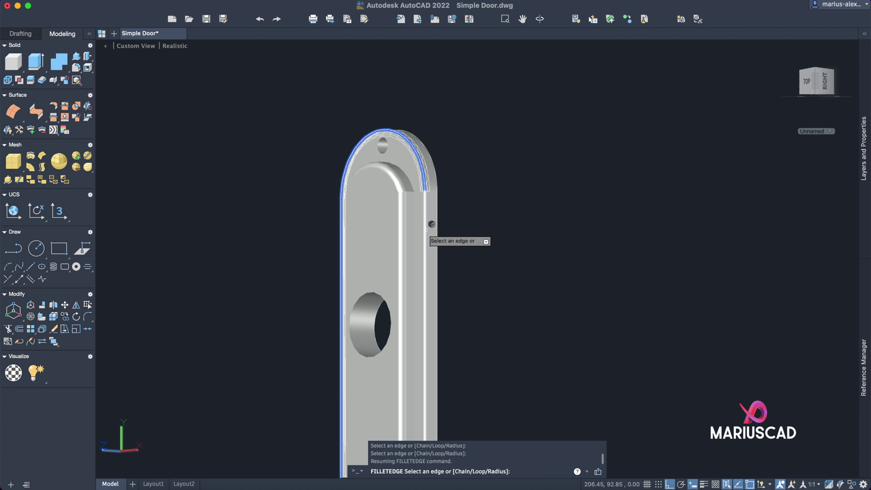
{"action": "left_click", "coordinate": [427, 230]}
{"action": "middle_click_drag", "start_coordinate": [461, 312], "coordinate": [537, 43]}
{"action": "middle_click_drag", "start_coordinate": [465, 338], "coordinate": [511, 211]}
{"action": "mouse_move", "coordinate": [538, 205]}
{"action": "middle_mouse_down", "text": "shift"}
{"action": "mouse_move", "coordinate": [651, 156]}
{"action": "mouse_move", "coordinate": [657, 134]}
{"action": "middle_mouse_up", "text": "shift"}
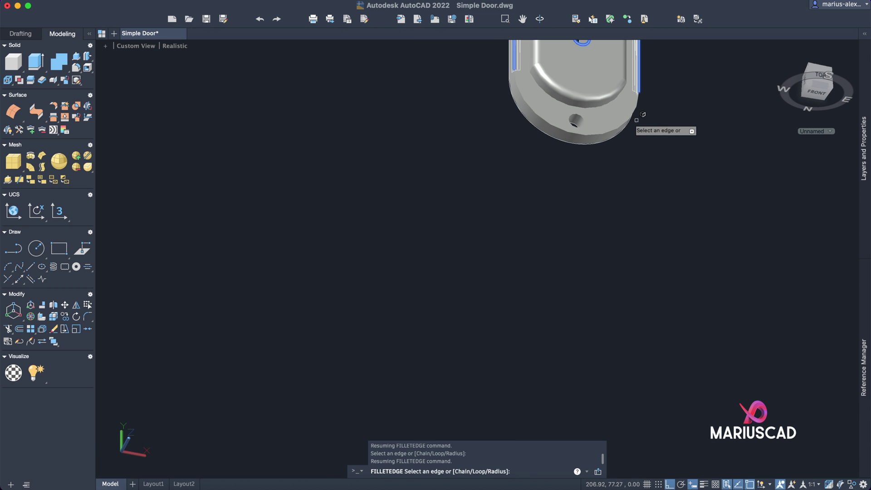
{"action": "left_click", "coordinate": [621, 124]}
{"action": "middle_click_drag", "start_coordinate": [621, 124], "coordinate": [609, 324]}
{"action": "key", "text": "Return"}
{"action": "key", "text": "Return"}
Step: Unite the plate's border and raised inner panel into one solid
{"action": "middle_click_drag", "start_coordinate": [572, 291], "coordinate": [632, 401], "text": "shift"}
{"action": "scroll", "coordinate": [633, 400], "scroll_direction": "down", "scroll_amount": 3}
{"action": "middle_click_drag", "start_coordinate": [607, 284], "coordinate": [530, 283]}
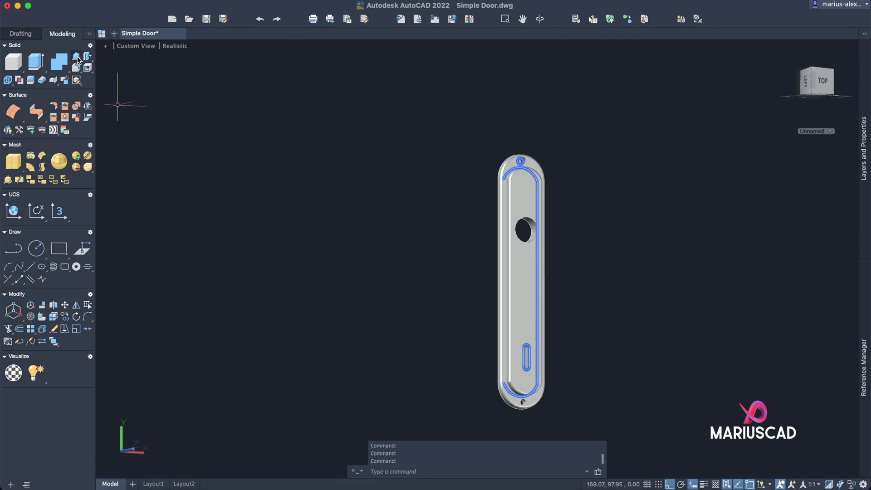
{"action": "left_click", "coordinate": [628, 405]}
{"action": "left_click", "coordinate": [354, 91]}
{"action": "key", "text": "Return"}
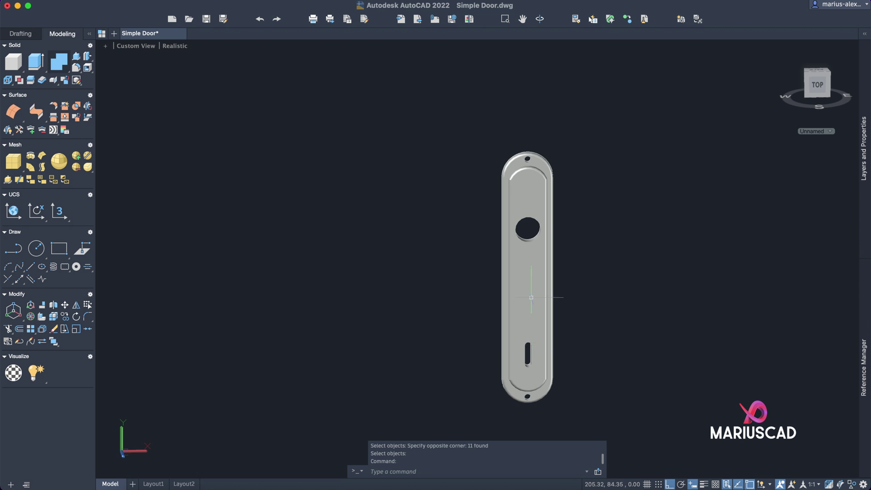
Step: Copy only the handle-hole circle 200 cm to the right of the plate along the X axis
{"action": "scroll", "coordinate": [543, 346], "scroll_direction": "up", "scroll_amount": 4}
{"action": "middle_click_drag", "start_coordinate": [648, 274], "coordinate": [676, 245], "text": "shift"}
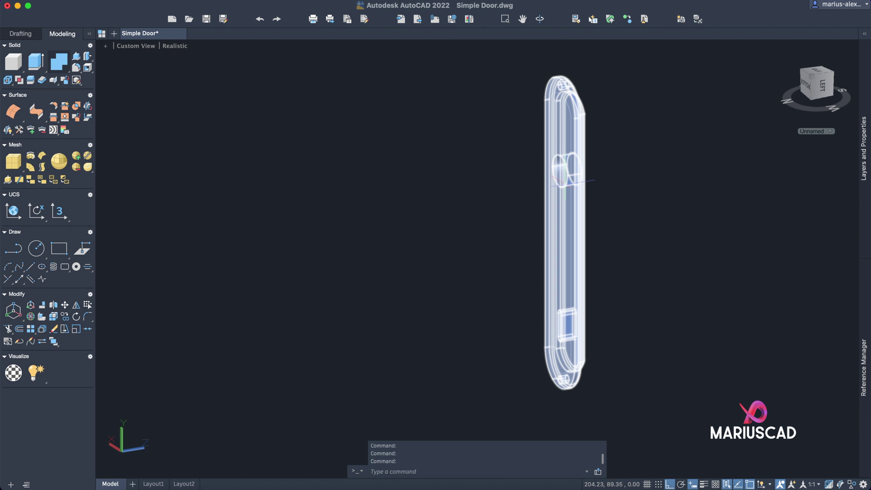
{"action": "left_click", "coordinate": [606, 189]}
{"action": "left_click", "coordinate": [535, 147]}
{"action": "left_click", "coordinate": [640, 137], "text": "shift"}
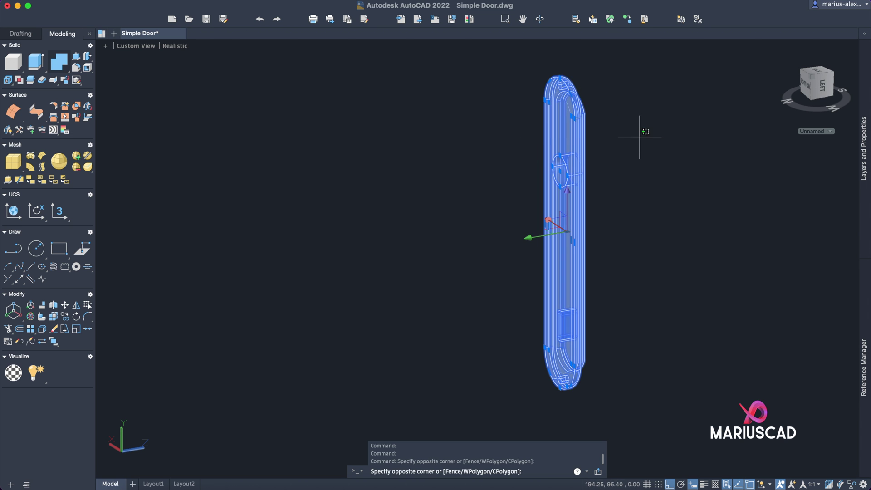
{"action": "left_click", "coordinate": [555, 93], "text": "shift"}
{"action": "mouse_move", "coordinate": [707, 198]}
{"action": "middle_mouse_down", "text": "shift"}
{"action": "mouse_move", "coordinate": [492, 208]}
{"action": "mouse_move", "coordinate": [642, 243]}
{"action": "middle_mouse_up", "text": "shift"}
{"action": "type", "text": "c"}
{"action": "key", "text": "Return"}
{"action": "left_click", "coordinate": [633, 250]}
{"action": "middle_click_drag", "start_coordinate": [812, 227], "coordinate": [604, 238]}
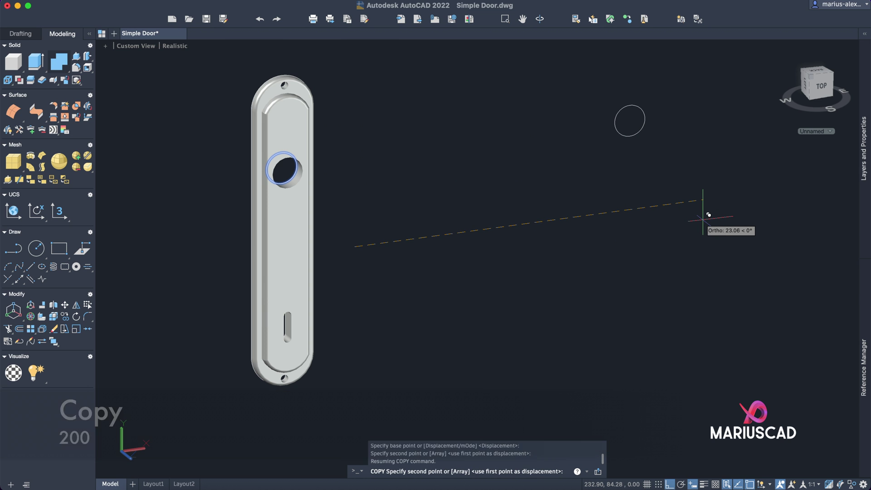
{"action": "type", "text": "200"}
{"action": "key", "text": "Return"}
{"action": "key", "text": "Escape"}
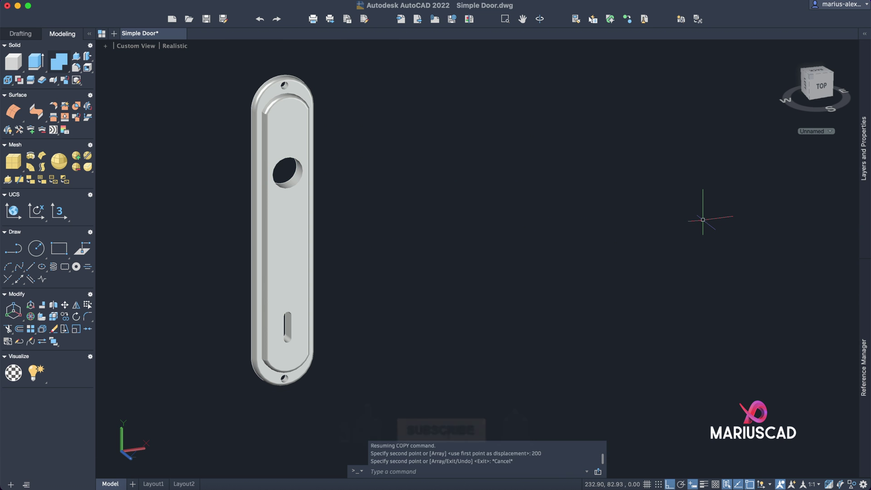
{"action": "scroll", "coordinate": [570, 227], "scroll_direction": "down", "scroll_amount": 2}
{"action": "middle_click_drag", "start_coordinate": [694, 212], "coordinate": [286, 211]}
{"action": "scroll", "coordinate": [293, 211], "scroll_direction": "down", "scroll_amount": 2}
{"action": "scroll", "coordinate": [564, 197], "scroll_direction": "up", "scroll_amount": 2}
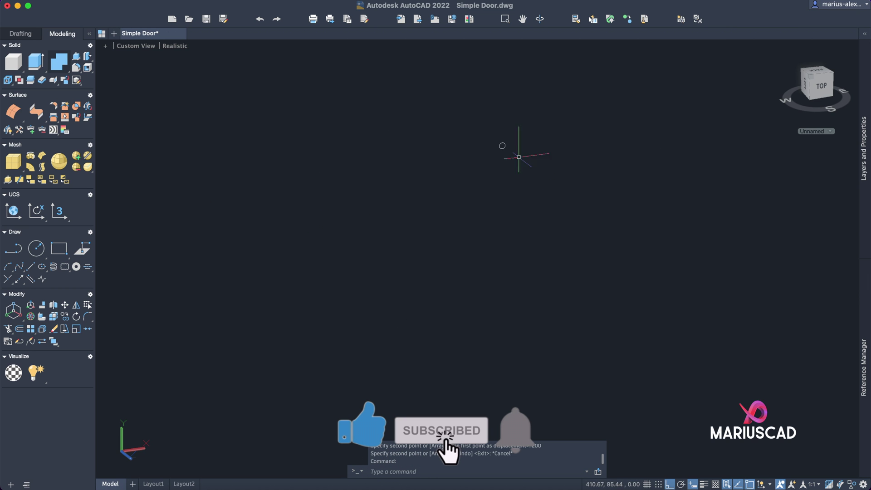
Step: Look at the copied circle edge-on from above and align the UCS to that view
{"action": "middle_click_drag", "start_coordinate": [639, 193], "coordinate": [600, 318], "text": "shift"}
{"action": "left_click", "coordinate": [820, 82]}
{"action": "left_click", "coordinate": [821, 82]}
{"action": "left_click", "coordinate": [854, 59]}
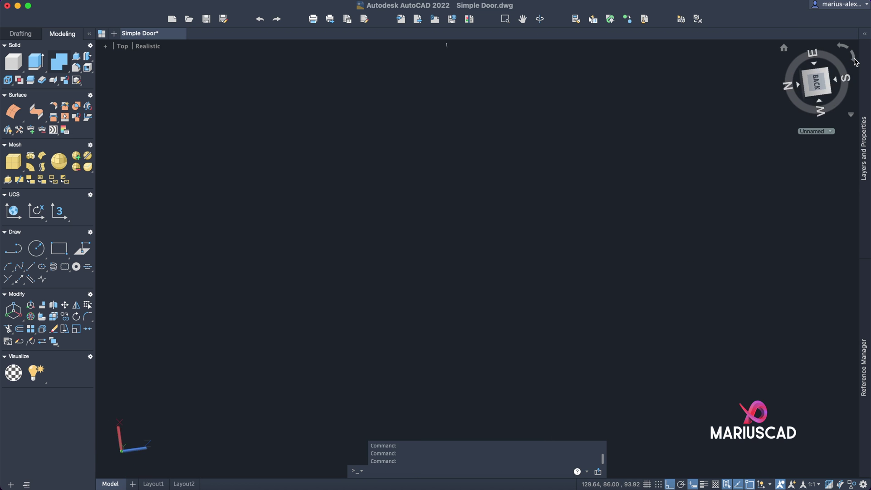
{"action": "left_click", "coordinate": [855, 61]}
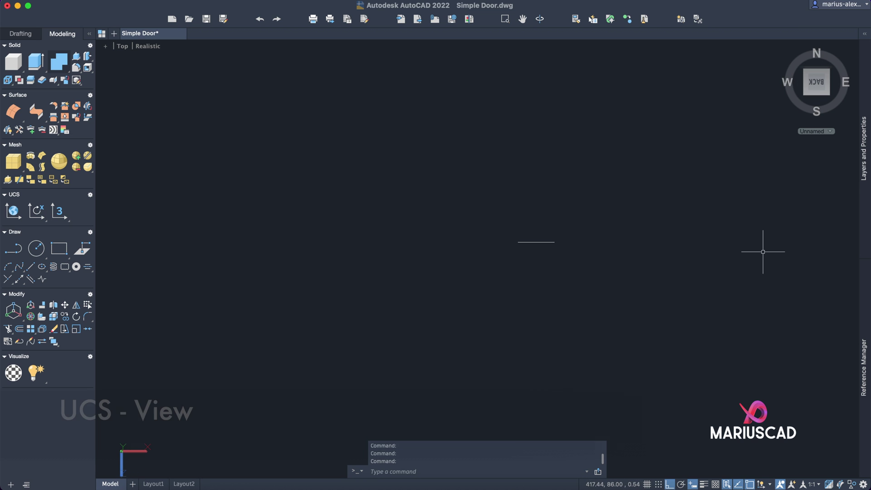
{"action": "type", "text": "ucs"}
{"action": "key", "text": "Return"}
{"action": "type", "text": "view"}
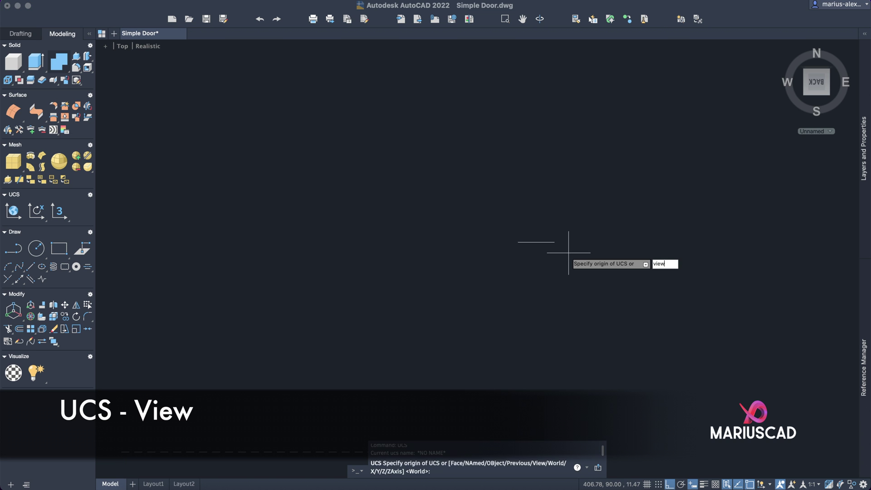
{"action": "key", "text": "Return"}
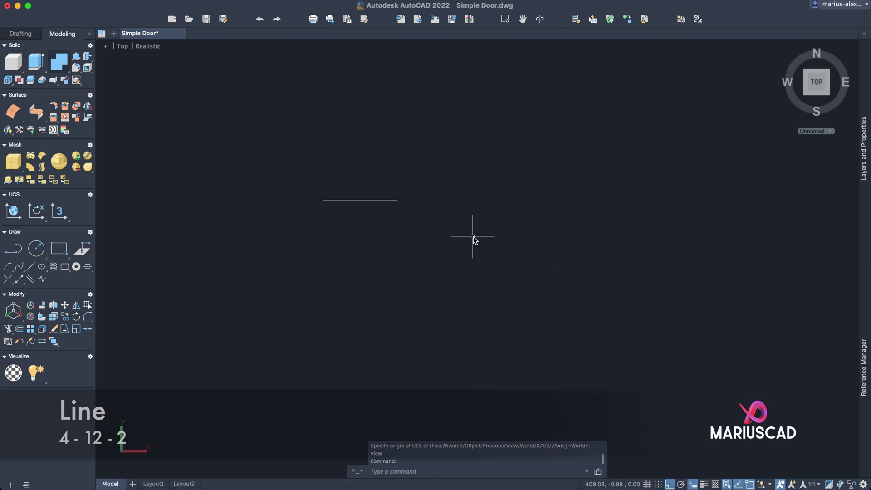
Step: Draw connected lines from the circle's centre: 4 cm down, 12 cm right, and 2 cm up
{"action": "type", "text": "line"}
{"action": "key", "text": "Return"}
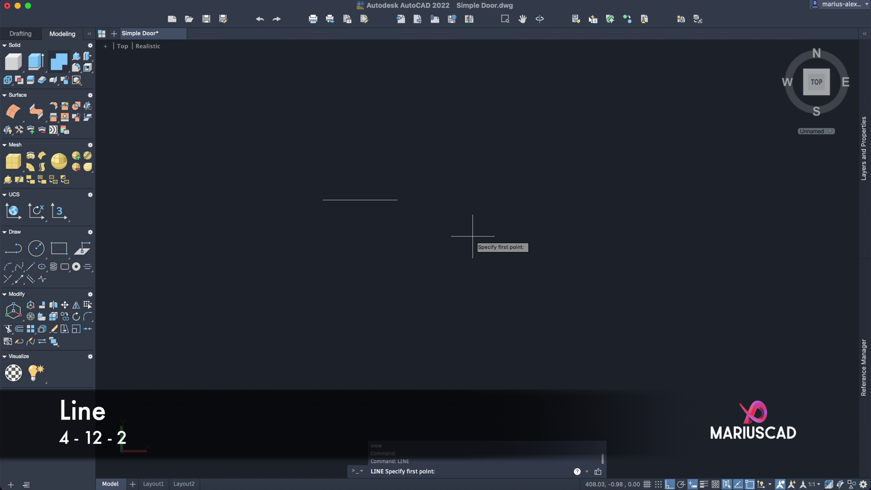
{"action": "left_click", "coordinate": [360, 200]}
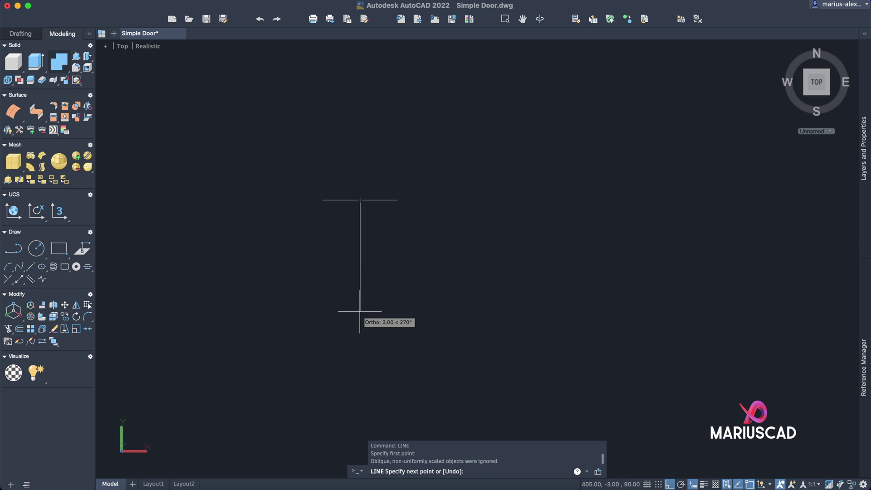
{"action": "type", "text": "4"}
{"action": "key", "text": "Return"}
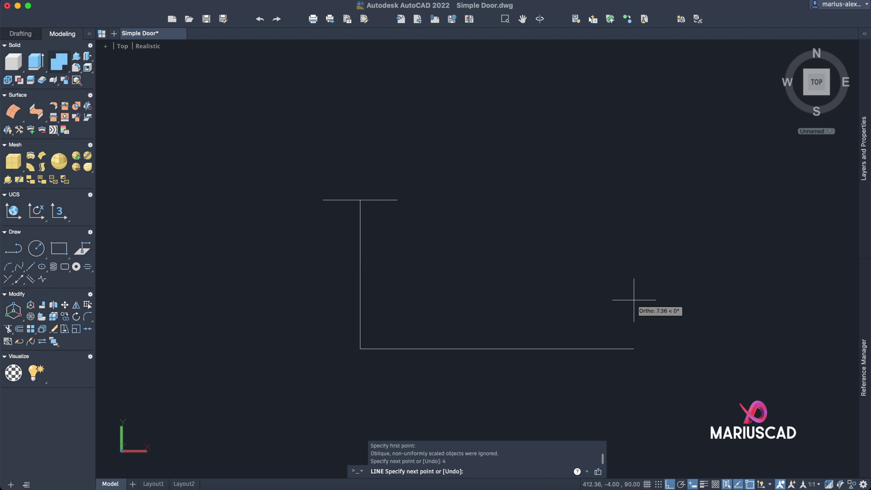
{"action": "type", "text": "12"}
{"action": "key", "text": "Return"}
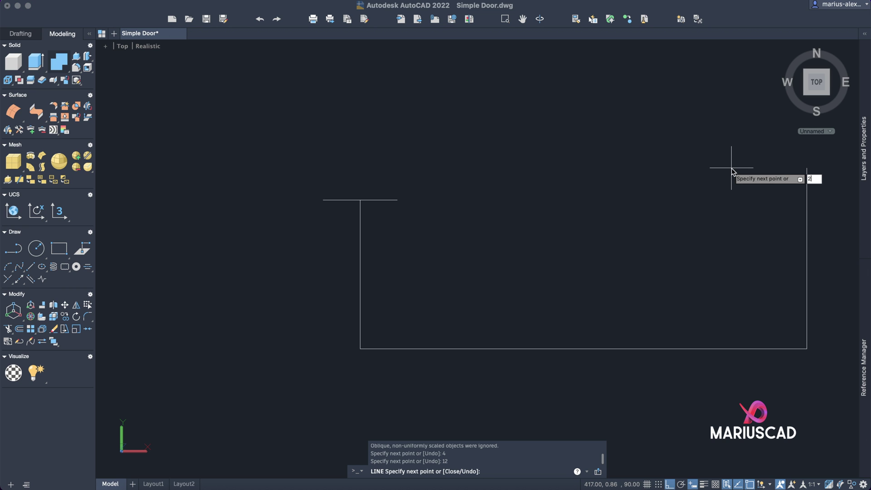
{"action": "middle_click_drag", "start_coordinate": [722, 200], "coordinate": [602, 184]}
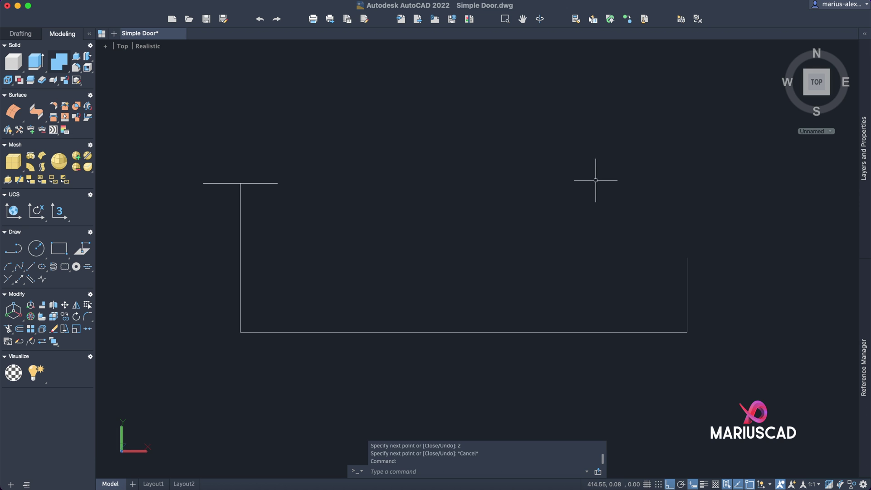
Step: Fillet the corner between the 4 cm line and the 12 cm line with a 2 cm radius
{"action": "type", "text": "fillet"}
{"action": "key", "text": "Return"}
{"action": "key", "text": "Return"}
{"action": "type", "text": "2"}
{"action": "key", "text": "Return"}
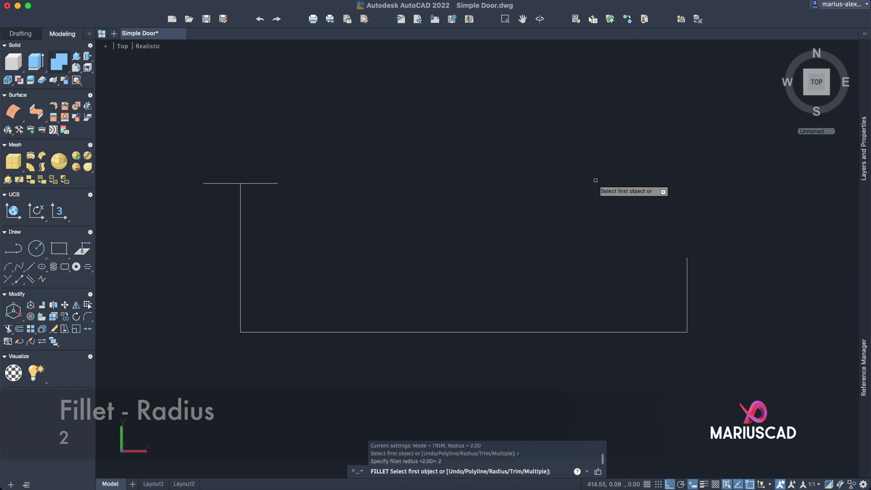
{"action": "left_click", "coordinate": [272, 333]}
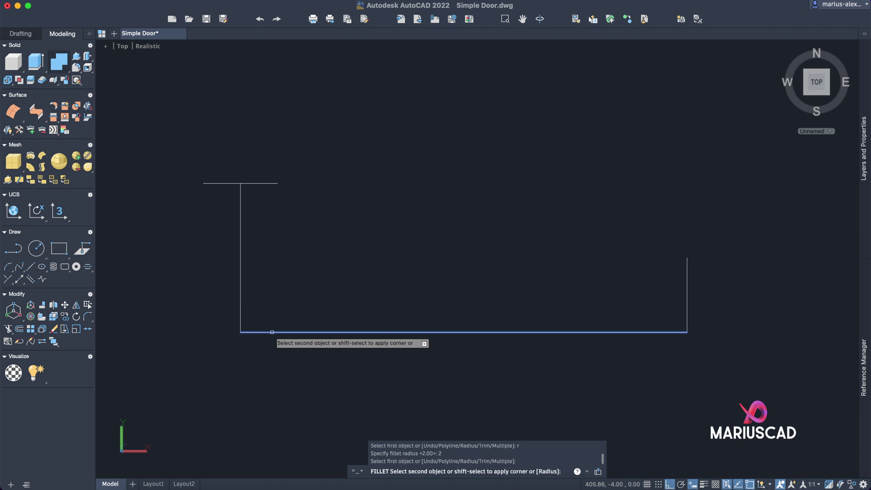
{"action": "left_click", "coordinate": [240, 307]}
Step: Fillet the corner between the 12 cm line and the 2 cm line with a 2 cm radius
{"action": "type", "text": "fillet"}
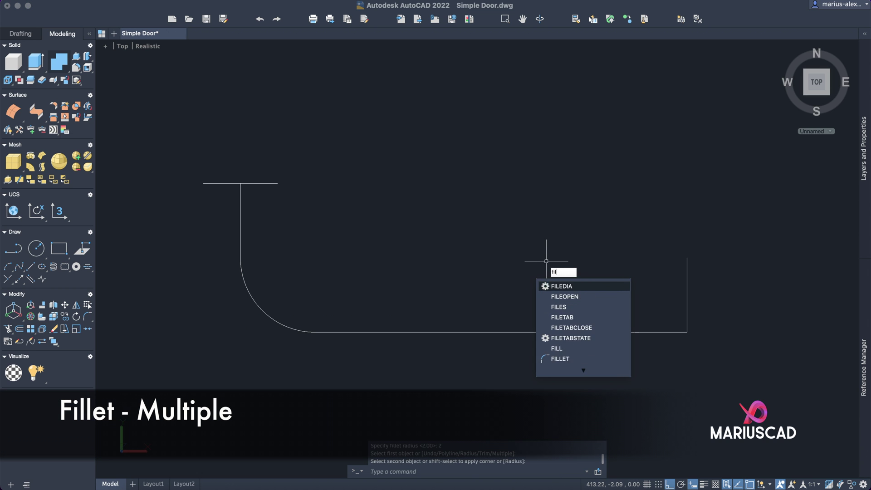
{"action": "key", "text": "Return"}
{"action": "type", "text": "r"}
{"action": "key", "text": "Return"}
{"action": "type", "text": "2"}
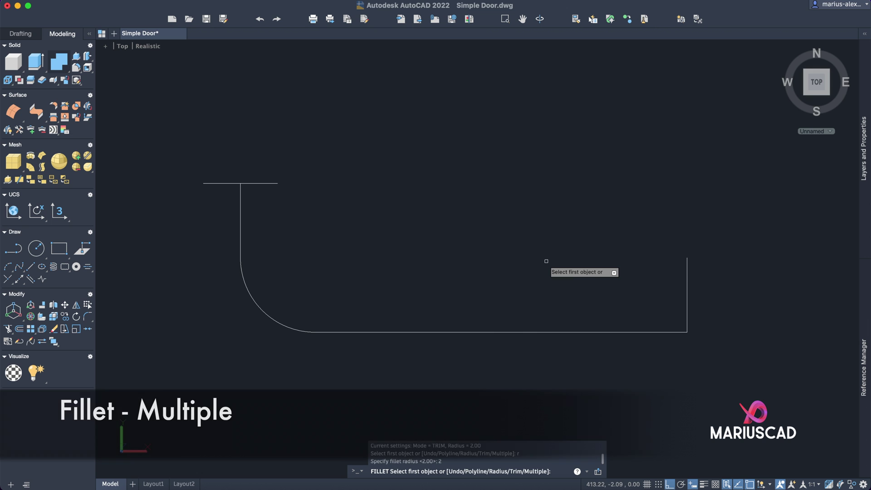
{"action": "key", "text": "Return"}
{"action": "left_click", "coordinate": [687, 282]}
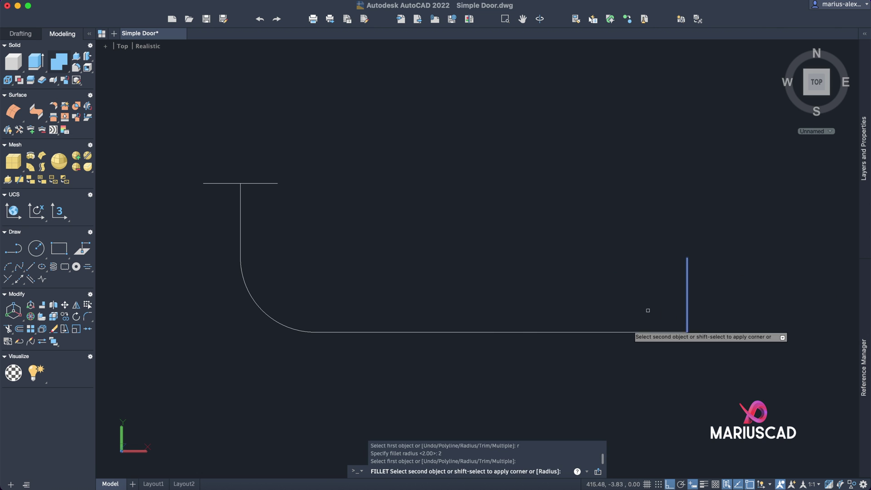
{"action": "left_click", "coordinate": [632, 332]}
{"action": "key", "text": "Escape"}
Step: Join all the line and arc segments of the lever path into one polyline
{"action": "middle_click_drag", "start_coordinate": [450, 309], "coordinate": [573, 253], "text": "shift"}
{"action": "left_click_drag", "start_coordinate": [707, 292], "coordinate": [553, 184]}
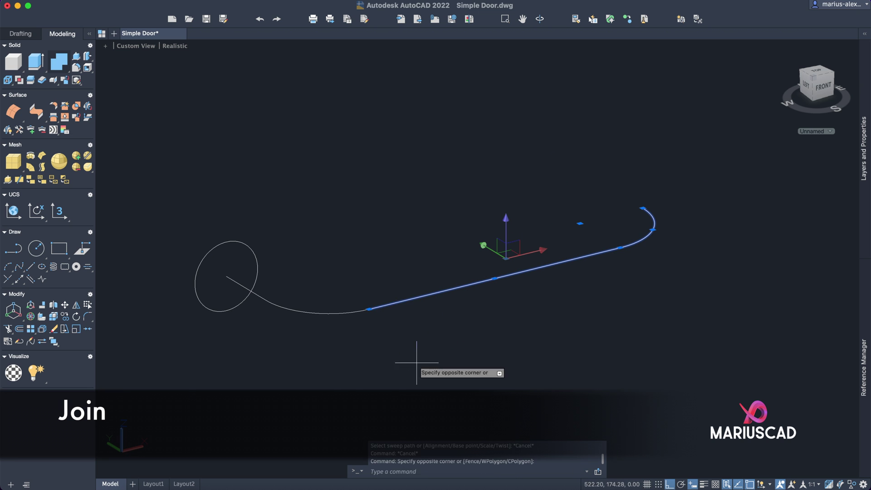
{"action": "left_click", "coordinate": [273, 273]}
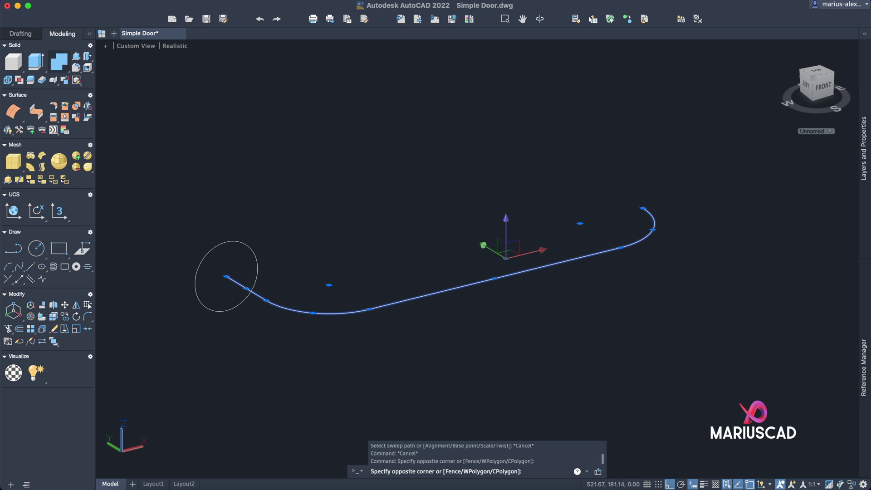
{"action": "type", "text": "j"}
{"action": "key", "text": "Return"}
Step: Sweep the circle along the joined path to form the solid handle lever
{"action": "type", "text": "sweep"}
{"action": "key", "text": "Return"}
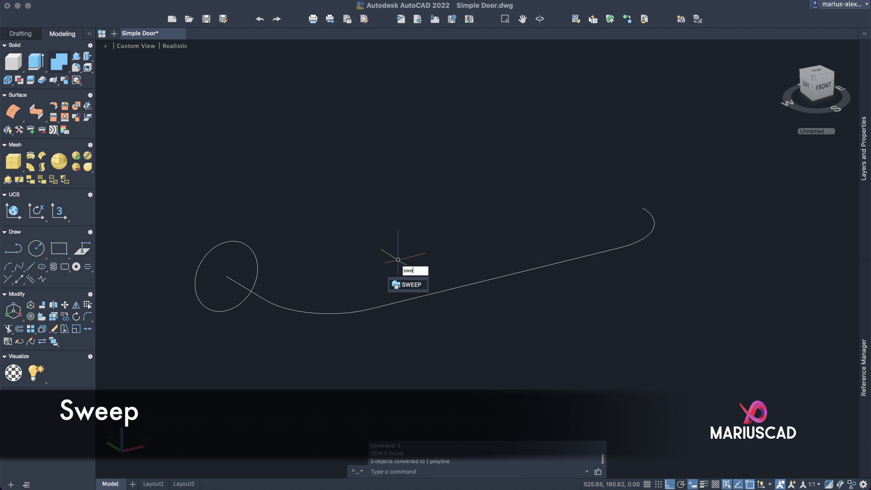
{"action": "left_click", "coordinate": [253, 253]}
{"action": "key", "text": "Return"}
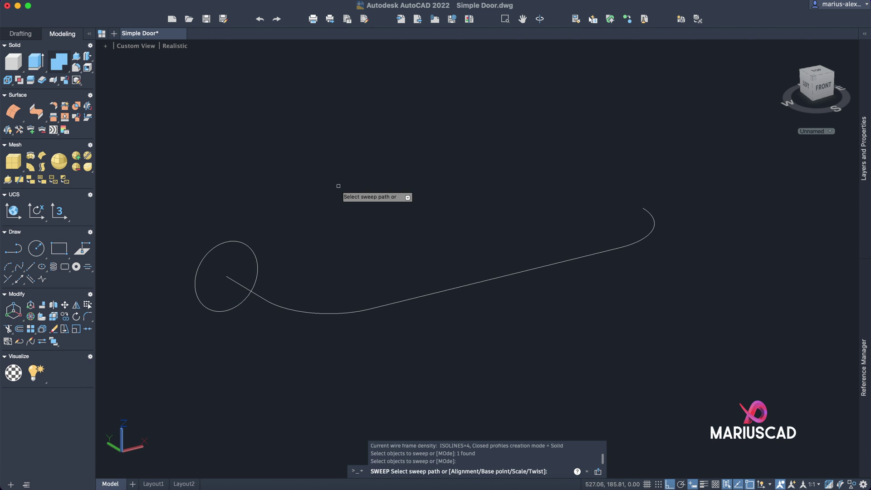
{"action": "left_click", "coordinate": [303, 310]}
{"action": "left_click", "coordinate": [293, 297]}
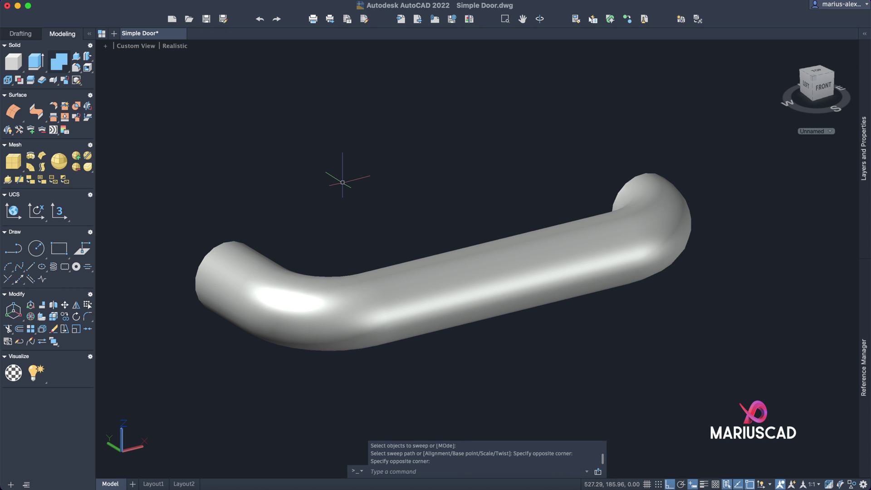
{"action": "key", "text": "Return"}
{"action": "key", "text": "Escape"}
Step: Extend the flat end face on the lever's plate side outward by 4 cm with Presspull
{"action": "middle_click_drag", "start_coordinate": [351, 200], "coordinate": [427, 262], "text": "shift"}
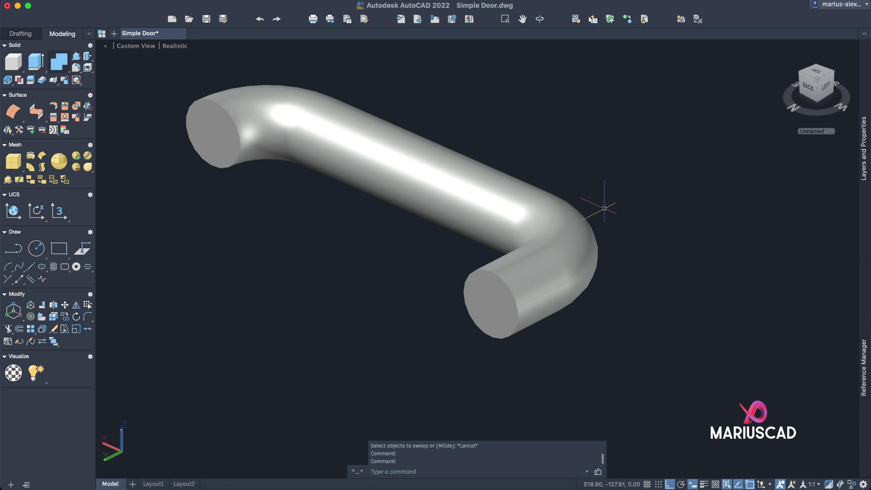
{"action": "type", "text": "pre"}
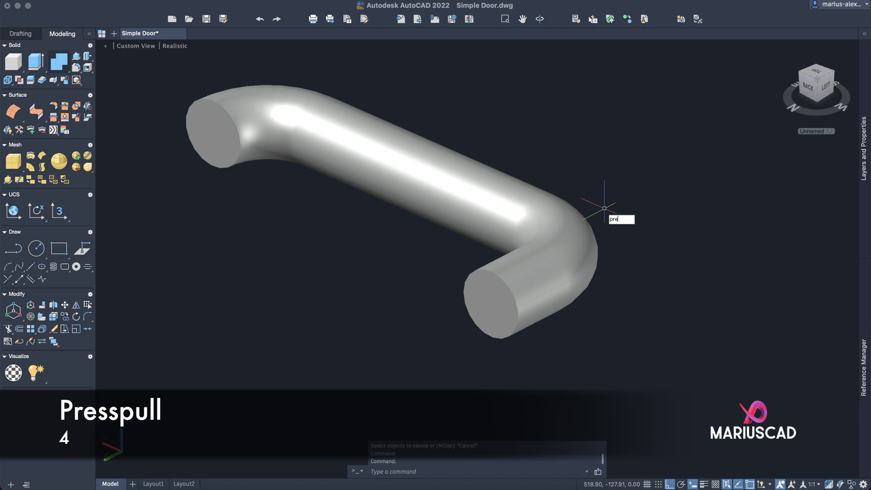
{"action": "type", "text": "s"}
{"action": "key", "text": "Down"}
{"action": "key", "text": "Return"}
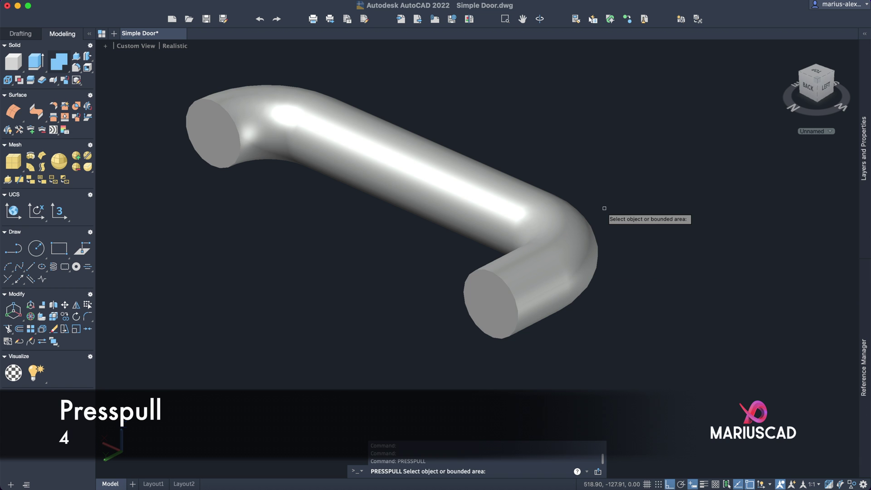
{"action": "left_click", "coordinate": [491, 288]}
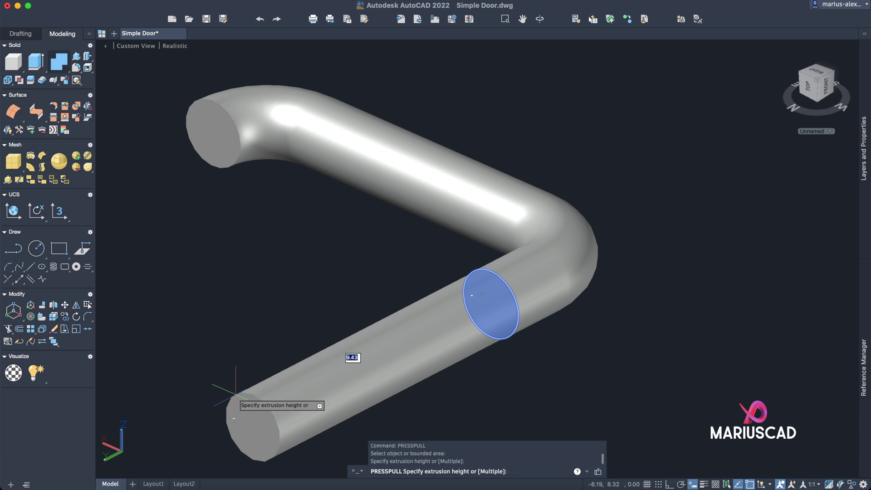
{"action": "type", "text": "4"}
{"action": "key", "text": "Return"}
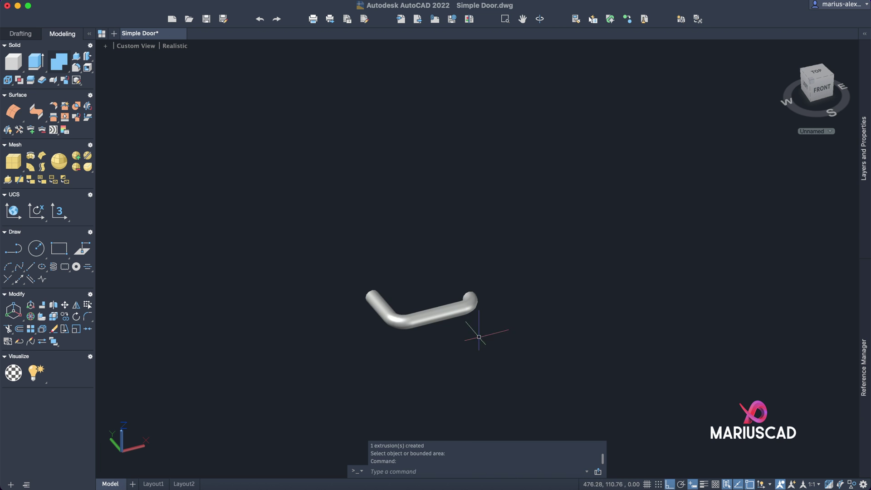
Step: Move the lever 200 cm in the negative X direction back onto the handle plate
{"action": "left_click", "coordinate": [557, 363]}
{"action": "left_click", "coordinate": [329, 208]}
{"action": "type", "text": "m"}
{"action": "key", "text": "Return"}
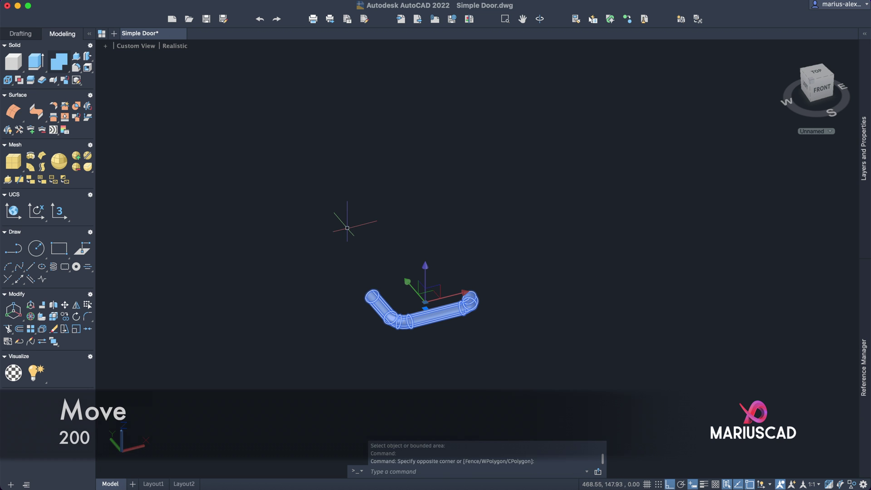
{"action": "left_click", "coordinate": [481, 190]}
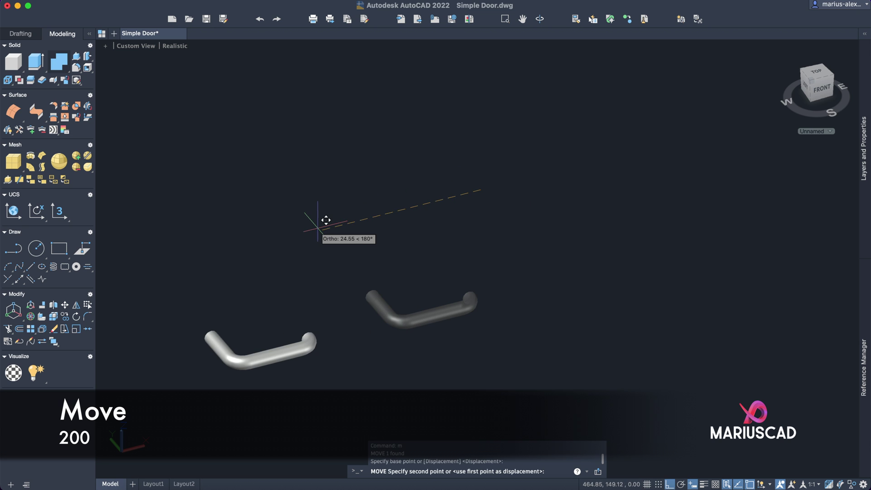
{"action": "type", "text": "200"}
{"action": "key", "text": "Return"}
{"action": "key", "text": "Escape"}
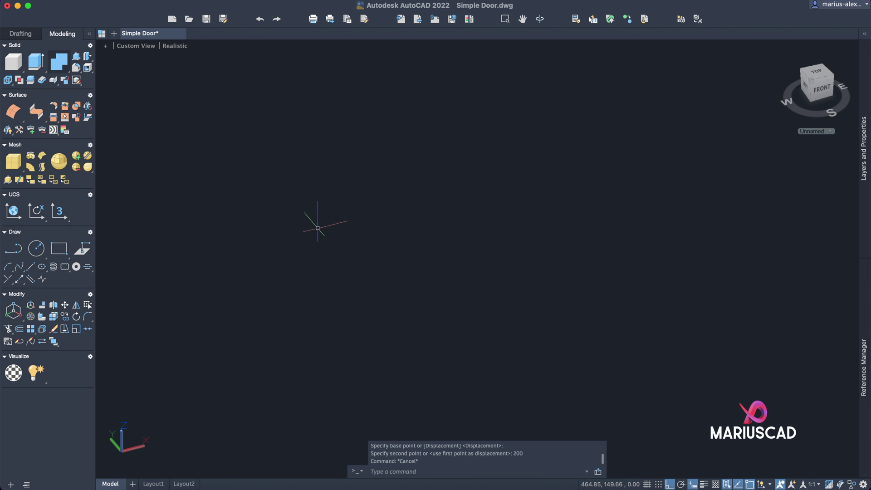
{"action": "middle_click", "coordinate": [371, 239]}
{"action": "middle_click", "coordinate": [371, 239]}
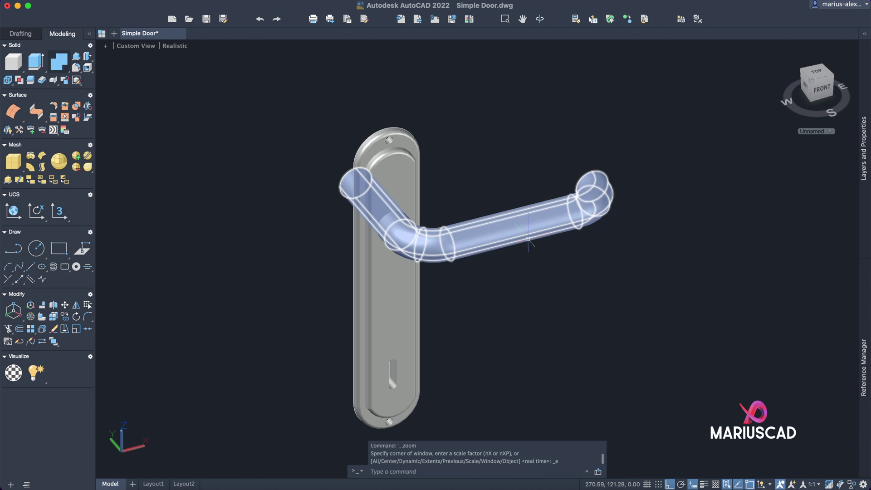
Step: Mirror the lever and plate across a line parallel to the plate through the shaft's end, keeping the source objects
{"action": "mouse_move", "coordinate": [794, 255]}
{"action": "middle_mouse_down", "text": "shift"}
{"action": "mouse_move", "coordinate": [618, 302]}
{"action": "mouse_move", "coordinate": [720, 264]}
{"action": "mouse_move", "coordinate": [728, 228]}
{"action": "middle_mouse_up", "text": "shift"}
{"action": "type", "text": "mi"}
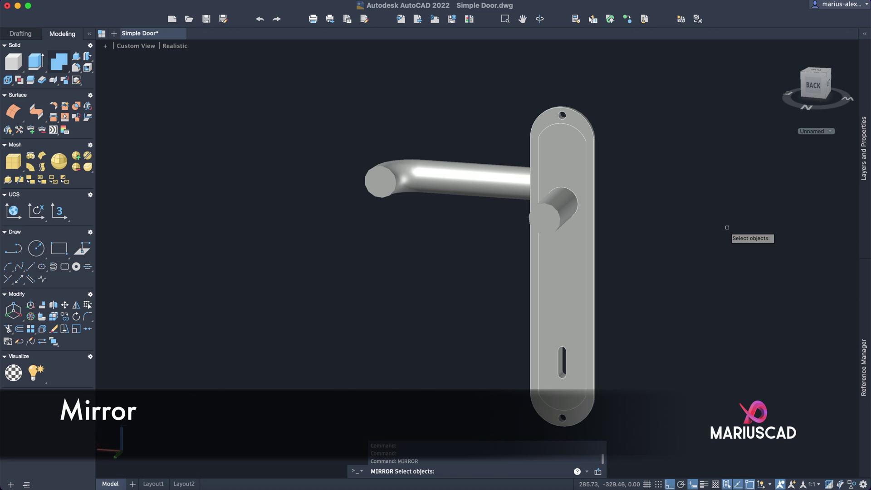
{"action": "scroll", "coordinate": [683, 298], "scroll_direction": "down", "scroll_amount": 3}
{"action": "left_click", "coordinate": [679, 396]}
{"action": "left_click", "coordinate": [495, 139]}
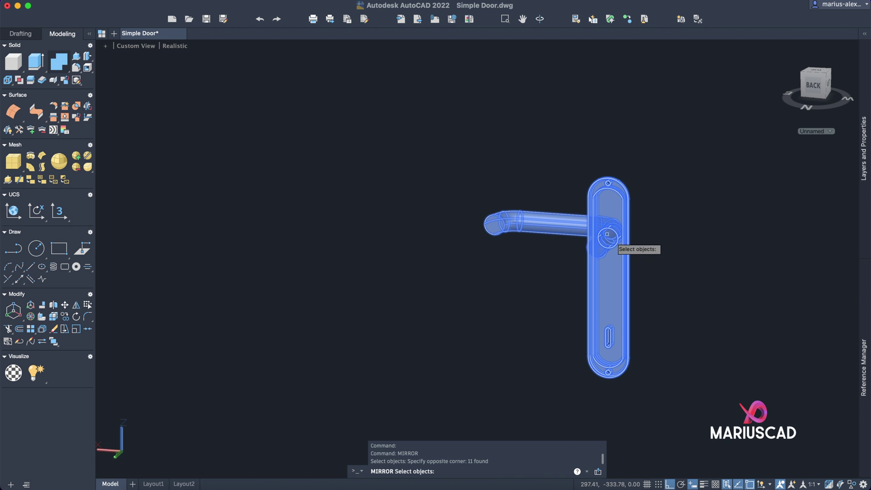
{"action": "scroll", "coordinate": [607, 234], "scroll_direction": "up", "scroll_amount": 2}
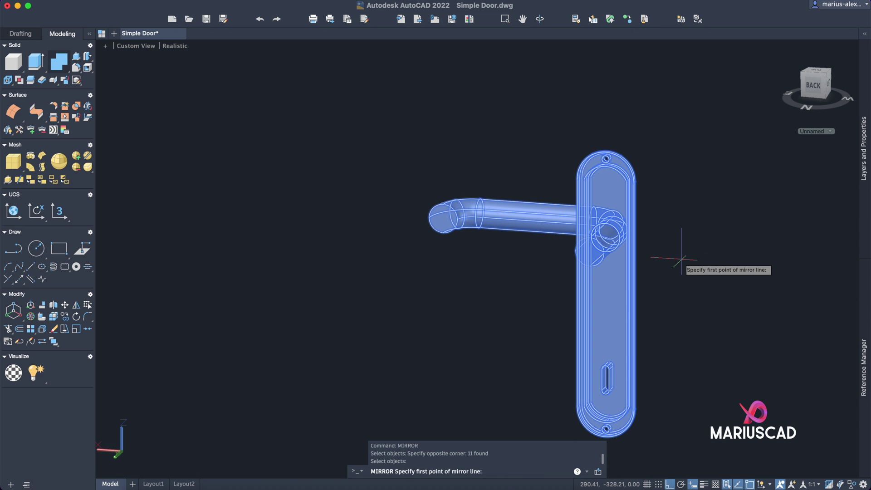
{"action": "scroll", "coordinate": [681, 259], "scroll_direction": "up", "scroll_amount": 2}
{"action": "left_click", "coordinate": [816, 72]}
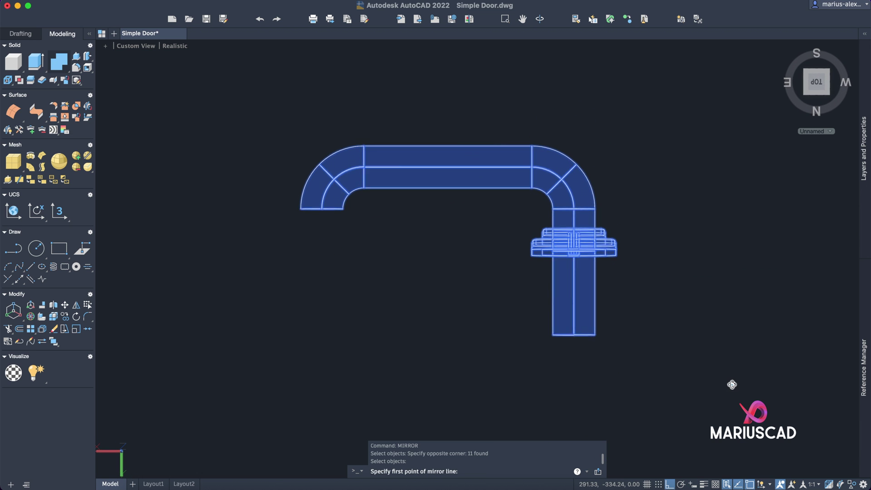
{"action": "left_click", "coordinate": [824, 80]}
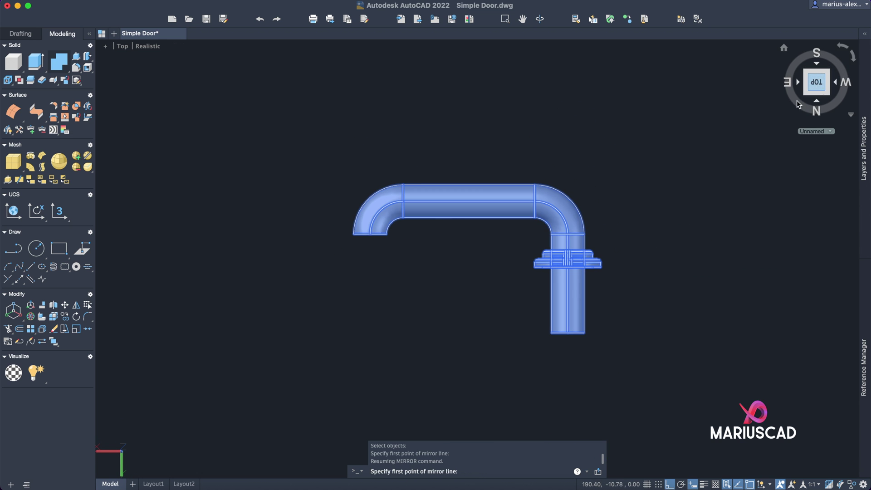
{"action": "left_click", "coordinate": [568, 333]}
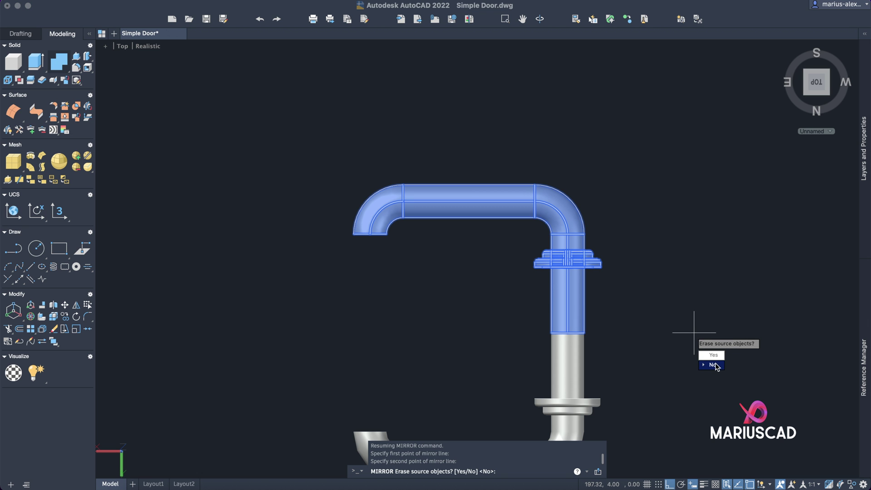
{"action": "left_click", "coordinate": [714, 365]}
{"action": "mouse_move", "coordinate": [623, 307]}
{"action": "middle_mouse_down", "text": "shift"}
{"action": "mouse_move", "coordinate": [619, 266]}
{"action": "mouse_move", "coordinate": [583, 225]}
{"action": "mouse_move", "coordinate": [656, 262]}
{"action": "mouse_move", "coordinate": [707, 312]}
{"action": "middle_mouse_up", "text": "shift"}
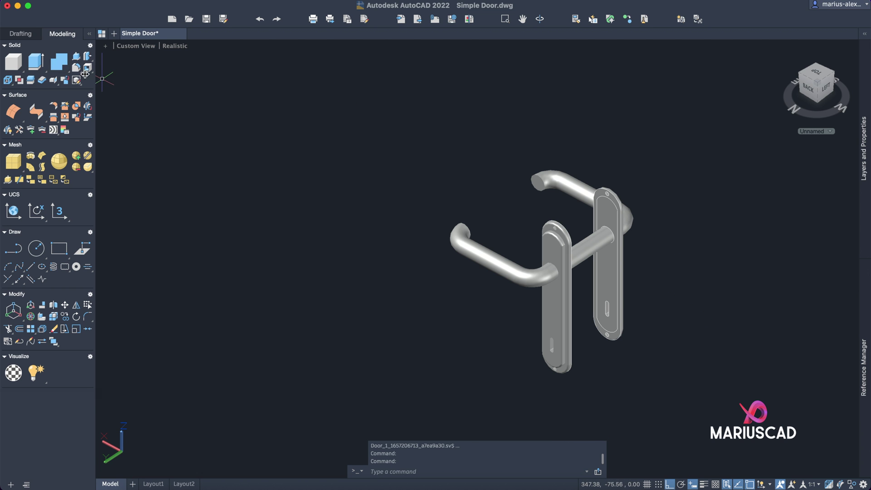
Step: Union both handle plates and levers into one solid handle set
{"action": "left_click", "coordinate": [753, 399]}
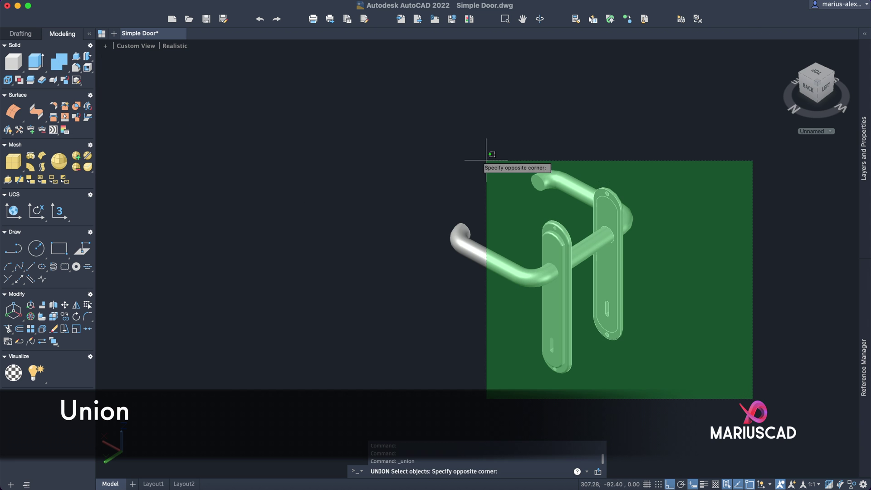
{"action": "left_click", "coordinate": [424, 130]}
{"action": "key", "text": "Return"}
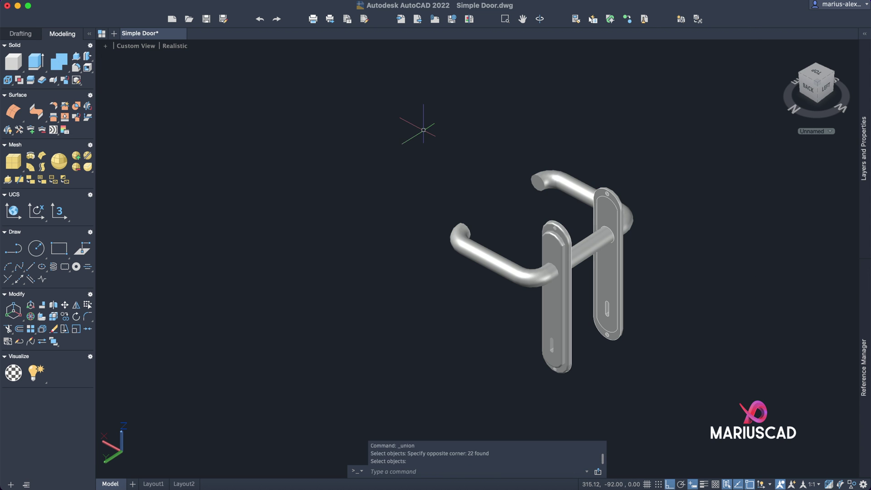
Step: Check the object properties of the united handle solid
{"action": "left_click", "coordinate": [610, 243]}
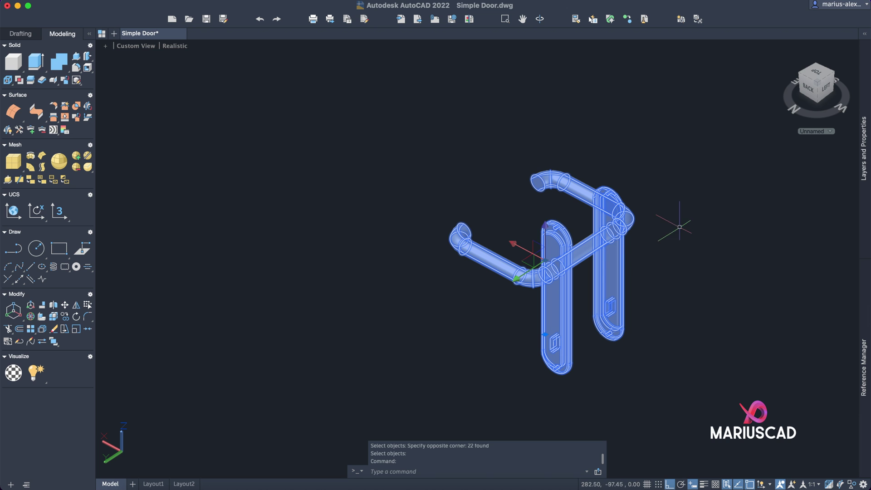
{"action": "left_click", "coordinate": [868, 177]}
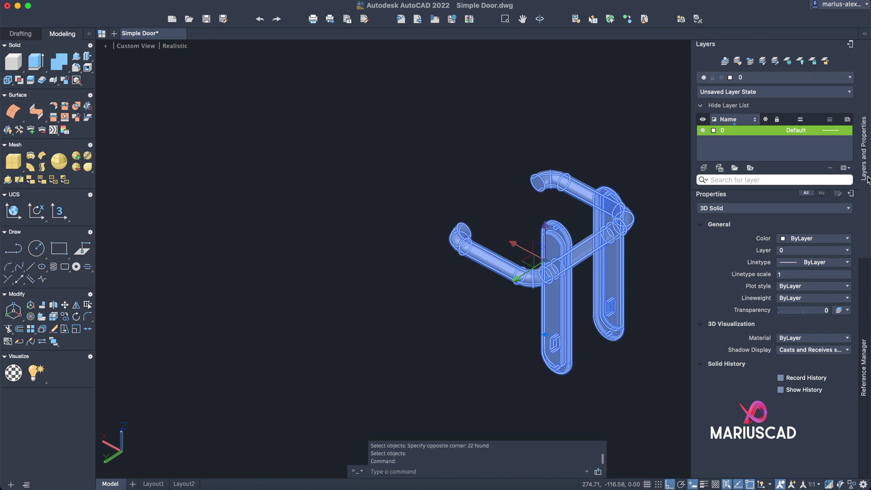
{"action": "key", "text": "Escape"}
{"action": "left_click", "coordinate": [614, 97]}
{"action": "key", "text": "Escape"}
Step: Move the handle set and its leftover profiles 200 cm in the negative X direction
{"action": "middle_click_drag", "start_coordinate": [719, 328], "coordinate": [477, 261], "text": "shift"}
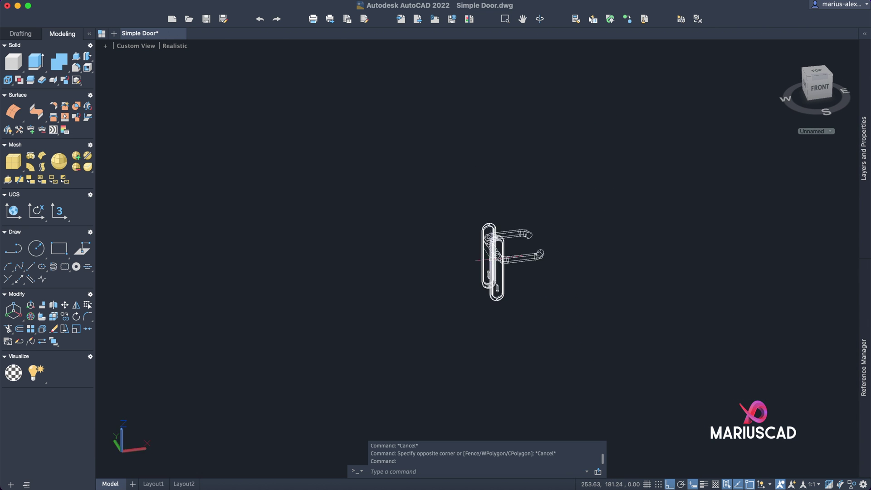
{"action": "left_click", "coordinate": [536, 305]}
{"action": "left_click", "coordinate": [469, 234]}
{"action": "type", "text": "m"}
{"action": "key", "text": "Return"}
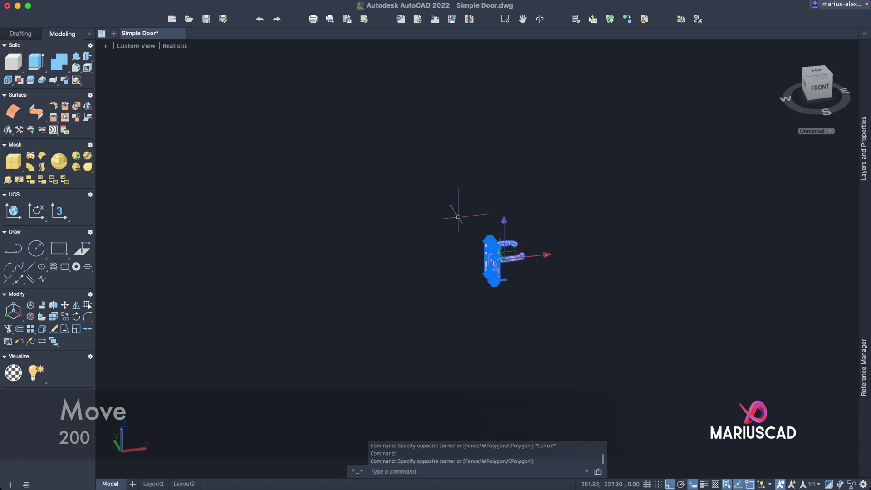
{"action": "left_click", "coordinate": [548, 177]}
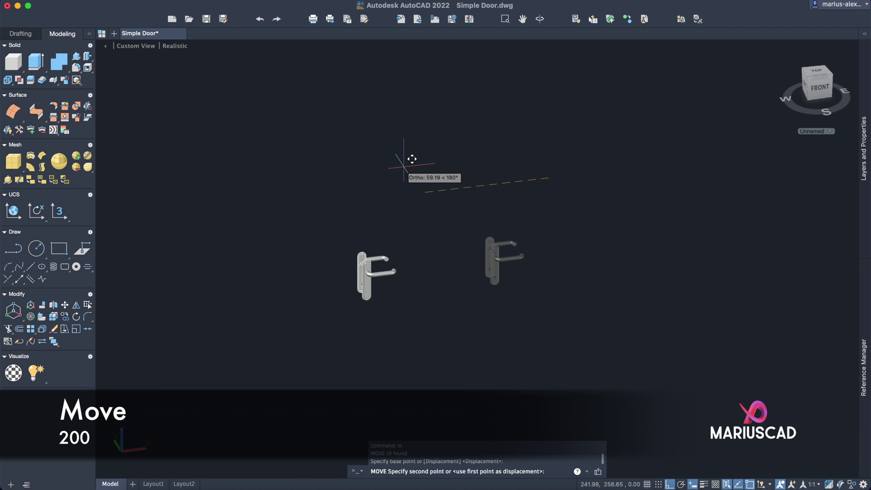
{"action": "key", "text": "Return"}
{"action": "key", "text": "Escape"}
Step: End the object isolation and bring the frame, door leaf and handle set into view
{"action": "right_click", "coordinate": [360, 209]}
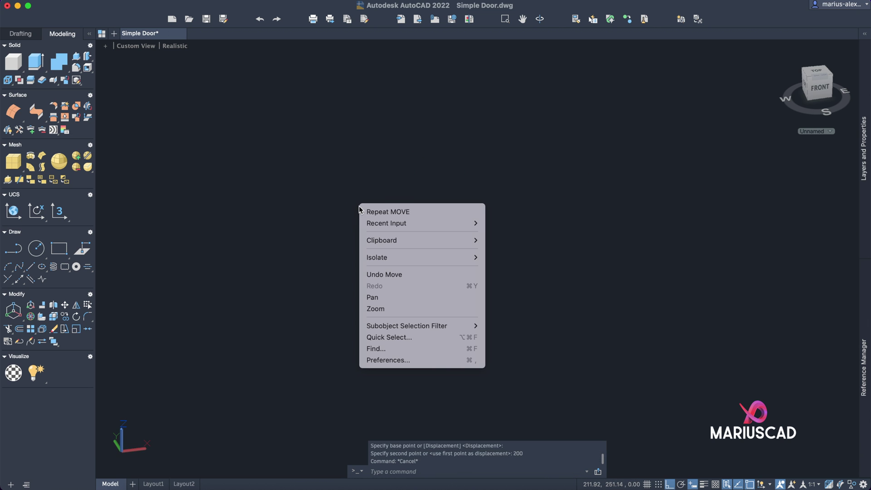
{"action": "mouse_move", "coordinate": [401, 263]}
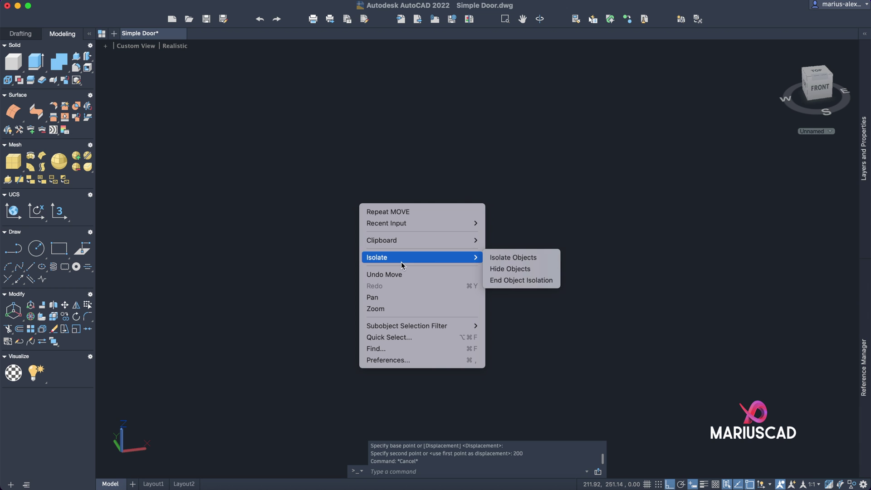
{"action": "left_click", "coordinate": [537, 282]}
{"action": "middle_click", "coordinate": [579, 277]}
{"action": "middle_click", "coordinate": [578, 277]}
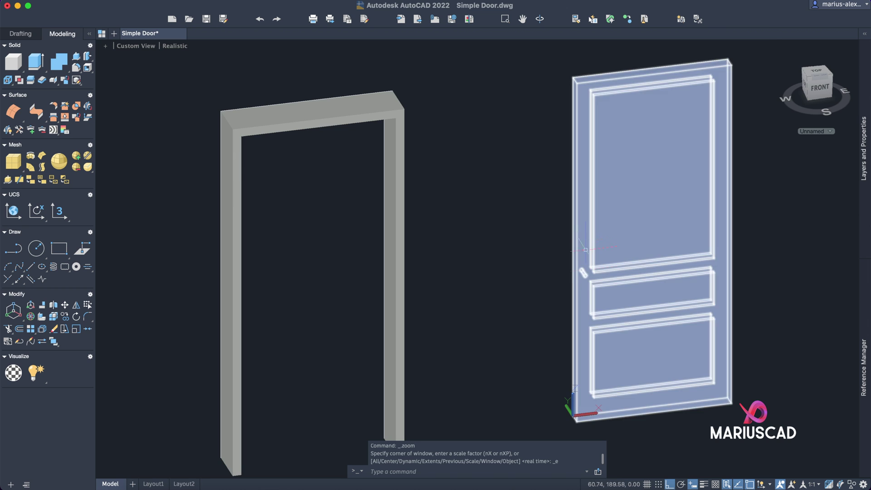
Step: Move the handle set 8 cm in the negative Y direction so its plates sit on both faces of the door leaf
{"action": "scroll", "coordinate": [606, 304], "scroll_direction": "up", "scroll_amount": 2}
{"action": "scroll", "coordinate": [463, 262], "scroll_direction": "down", "scroll_amount": 2}
{"action": "mouse_move", "coordinate": [463, 263]}
{"action": "middle_mouse_down", "text": "shift"}
{"action": "mouse_move", "coordinate": [606, 283]}
{"action": "mouse_move", "coordinate": [609, 327]}
{"action": "middle_mouse_up", "text": "shift"}
{"action": "scroll", "coordinate": [720, 237], "scroll_direction": "up", "scroll_amount": 4}
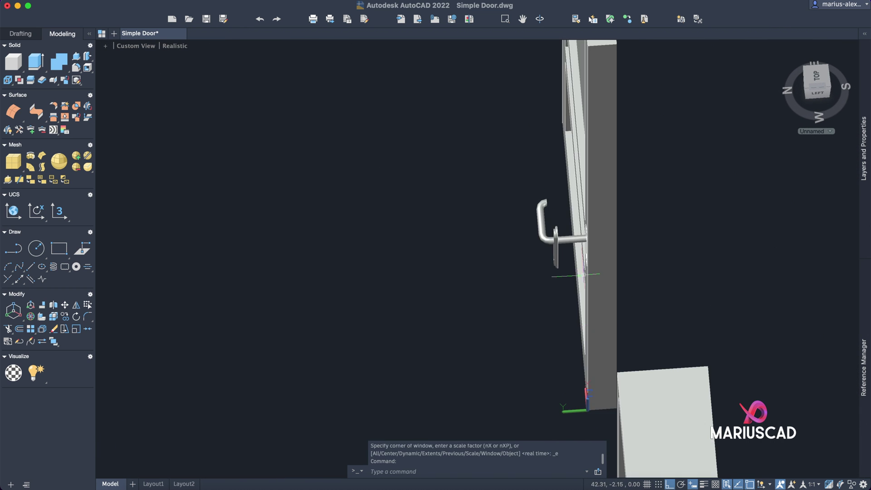
{"action": "middle_click_drag", "start_coordinate": [724, 237], "coordinate": [731, 237], "text": "shift"}
{"action": "left_click", "coordinate": [540, 250]}
{"action": "left_click", "coordinate": [521, 200]}
{"action": "middle_click_drag", "start_coordinate": [774, 202], "coordinate": [695, 194]}
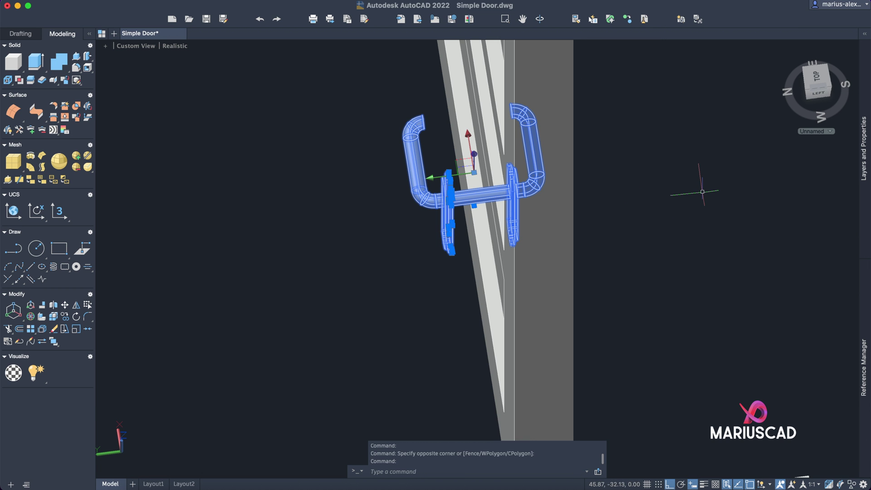
{"action": "type", "text": "m"}
{"action": "key", "text": "Return"}
{"action": "left_click", "coordinate": [744, 181]}
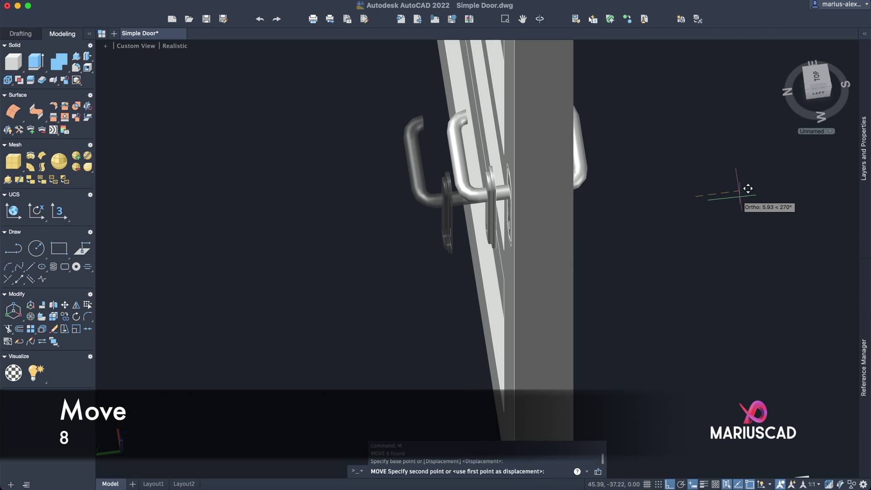
{"action": "type", "text": "8"}
{"action": "key", "text": "Return"}
{"action": "key", "text": "Escape"}
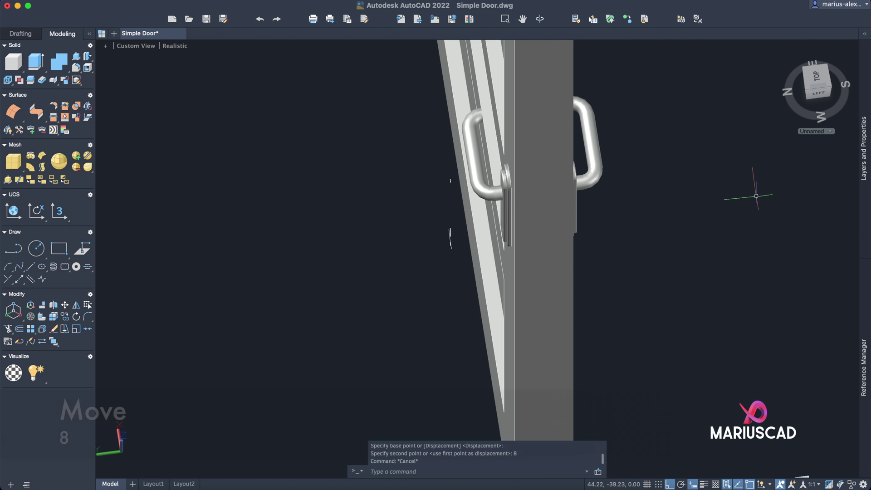
Step: Delete the leftover profile curves floating beside the handle
{"action": "middle_click_drag", "start_coordinate": [663, 231], "coordinate": [663, 180], "text": "shift"}
{"action": "middle_click_drag", "start_coordinate": [720, 229], "coordinate": [640, 337], "text": "shift"}
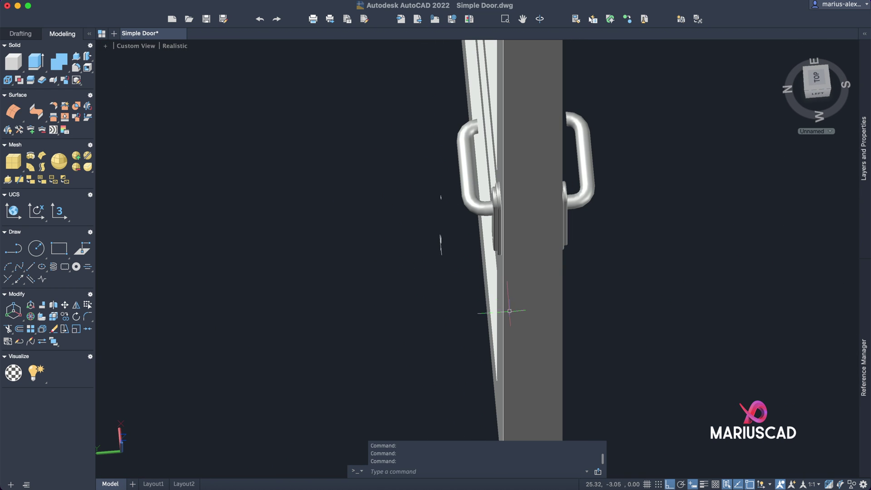
{"action": "left_click", "coordinate": [456, 275]}
{"action": "left_click", "coordinate": [401, 175]}
{"action": "mouse_move", "coordinate": [402, 175]}
{"action": "middle_mouse_down", "text": "shift"}
{"action": "mouse_move", "coordinate": [554, 194]}
{"action": "mouse_move", "coordinate": [624, 274]}
{"action": "mouse_move", "coordinate": [567, 205]}
{"action": "mouse_move", "coordinate": [527, 196]}
{"action": "middle_mouse_up", "text": "shift"}
Step: Move the door leaf together with its handle set 8.5 cm in the negative Y direction
{"action": "scroll", "coordinate": [527, 196], "scroll_direction": "down", "scroll_amount": 10}
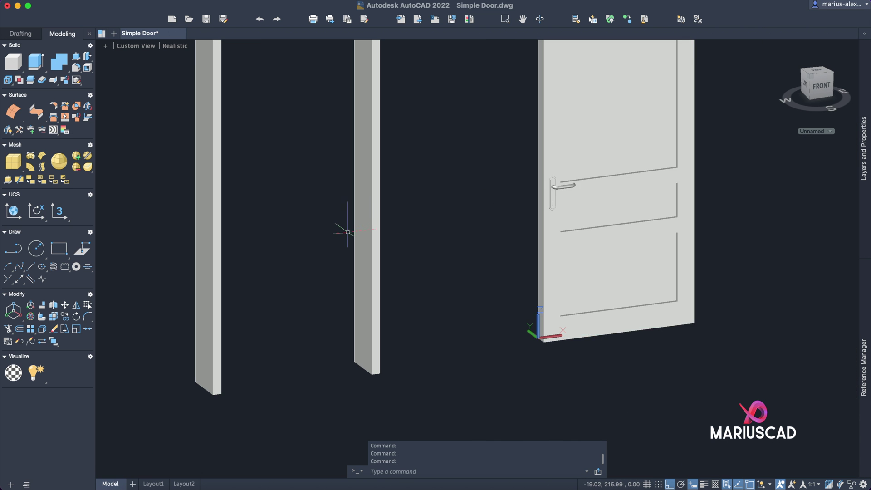
{"action": "scroll", "coordinate": [368, 223], "scroll_direction": "down", "scroll_amount": 2}
{"action": "middle_click_drag", "start_coordinate": [392, 184], "coordinate": [428, 260]}
{"action": "middle_click_drag", "start_coordinate": [467, 207], "coordinate": [498, 236], "text": "shift"}
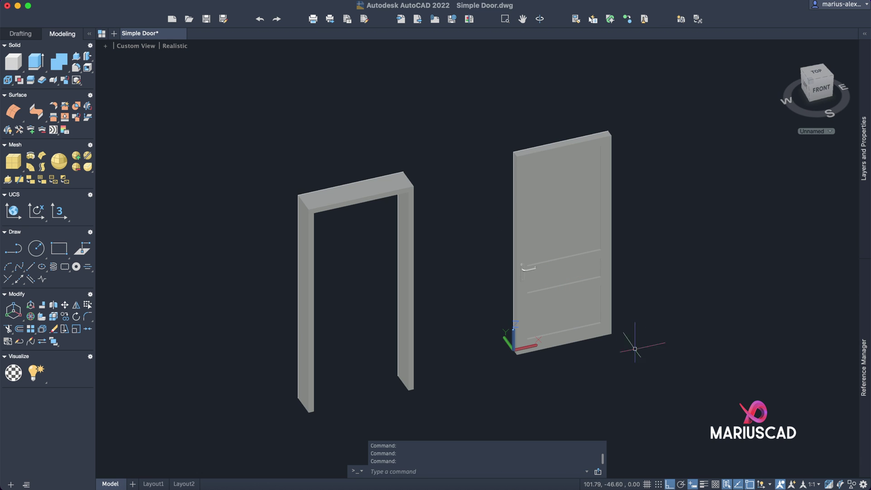
{"action": "left_click", "coordinate": [472, 94]}
{"action": "middle_click_drag", "start_coordinate": [472, 93], "coordinate": [659, 253], "text": "shift"}
{"action": "mouse_move", "coordinate": [553, 309]}
{"action": "middle_mouse_down", "text": "shift"}
{"action": "mouse_move", "coordinate": [576, 330]}
{"action": "mouse_move", "coordinate": [563, 318]}
{"action": "middle_mouse_up", "text": "shift"}
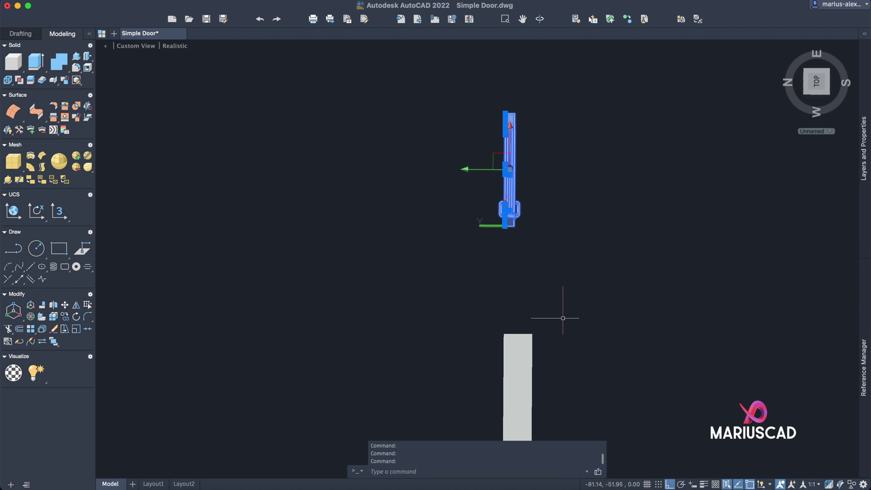
{"action": "type", "text": "m"}
{"action": "key", "text": "Return"}
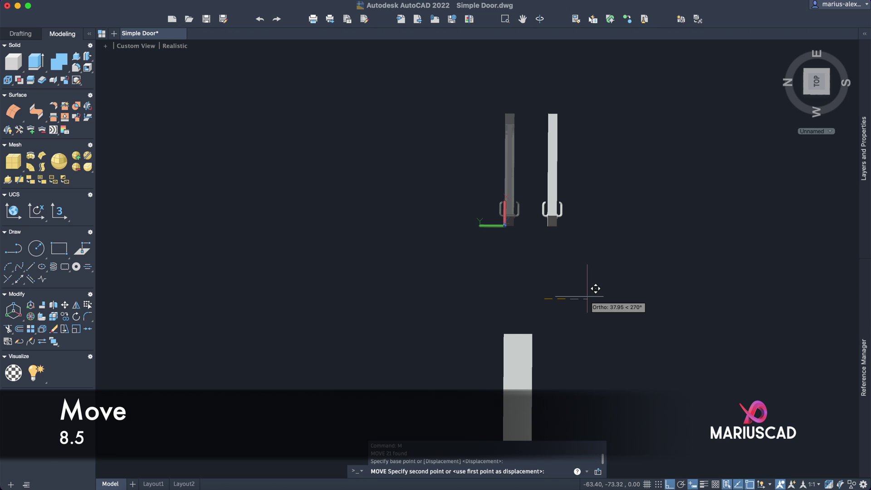
{"action": "type", "text": "8"}
{"action": "key", "text": "Return"}
{"action": "key", "text": "Escape"}
Step: Move the door leaf and handle set 200 cm in the negative X direction into the frame
{"action": "middle_click_drag", "start_coordinate": [587, 296], "coordinate": [438, 218], "text": "shift"}
{"action": "left_click", "coordinate": [734, 429]}
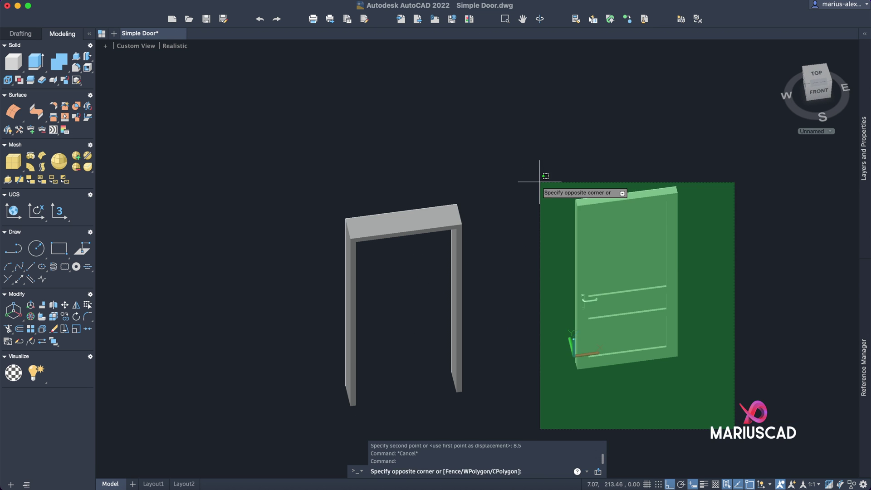
{"action": "left_click", "coordinate": [540, 181]}
{"action": "type", "text": "m"}
{"action": "key", "text": "Return"}
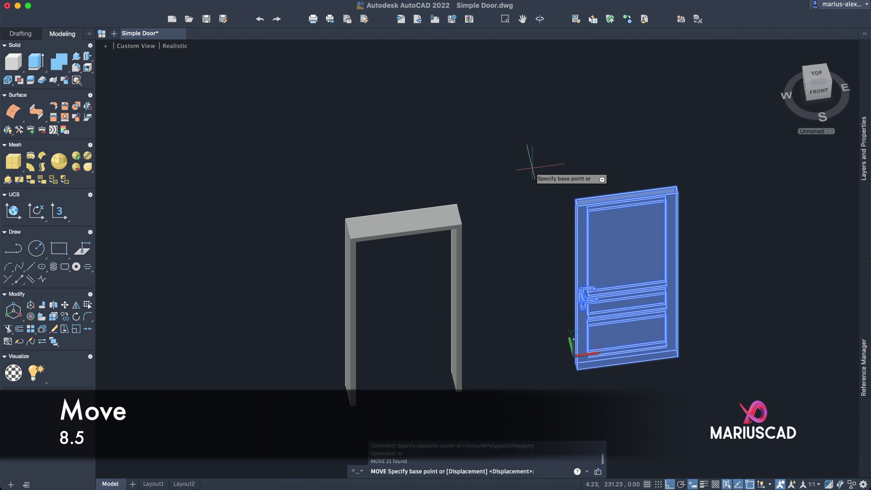
{"action": "left_click", "coordinate": [595, 147]}
{"action": "type", "text": "200"}
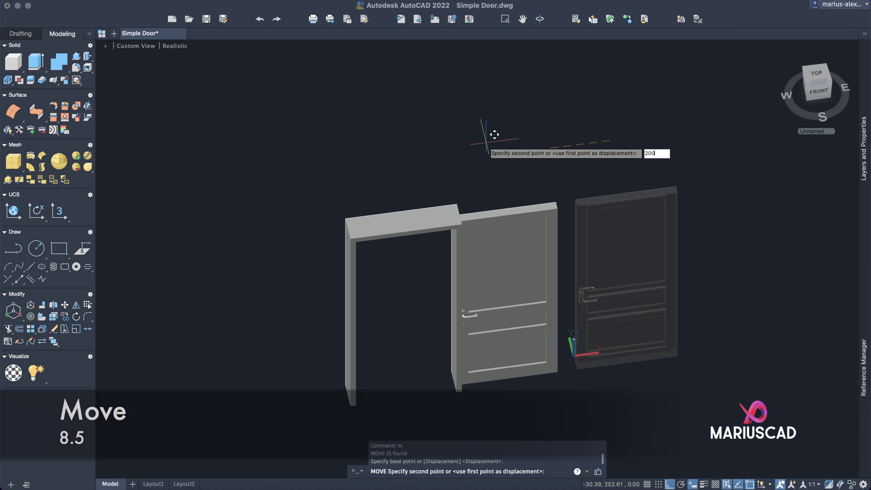
{"action": "key", "text": "Return"}
{"action": "mouse_move", "coordinate": [482, 246]}
{"action": "middle_mouse_down", "text": "shift"}
{"action": "mouse_move", "coordinate": [680, 201]}
{"action": "mouse_move", "coordinate": [676, 192]}
{"action": "mouse_move", "coordinate": [558, 203]}
{"action": "mouse_move", "coordinate": [528, 222]}
{"action": "middle_mouse_up", "text": "shift"}
{"action": "middle_click_drag", "start_coordinate": [485, 353], "coordinate": [540, 261]}
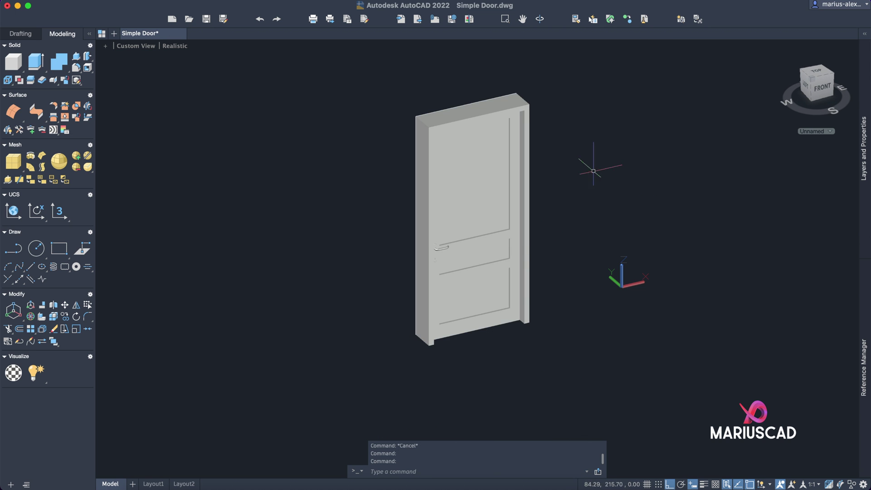
Step: Open the Material Browser and apply the Aluminum Cast metal material to the handle set
{"action": "scroll", "coordinate": [566, 209], "scroll_direction": "up", "scroll_amount": 3}
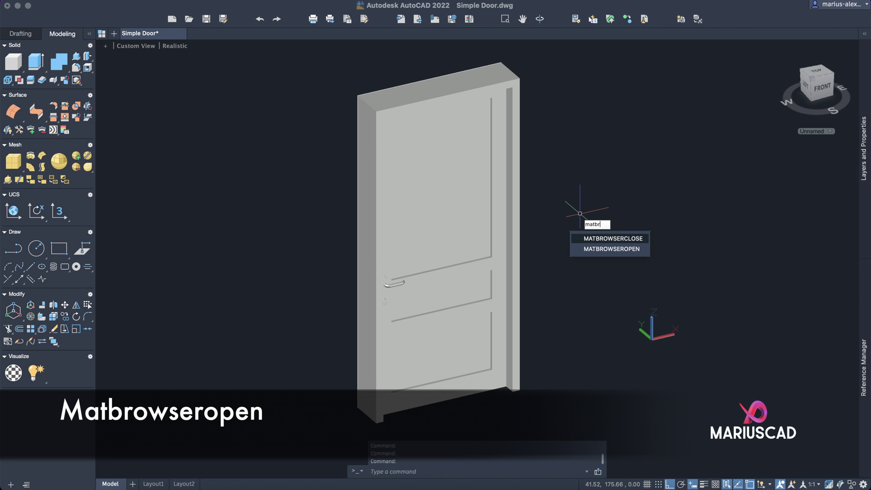
{"action": "key", "text": "Return"}
{"action": "left_click_drag", "start_coordinate": [173, 36], "coordinate": [719, 49]}
{"action": "left_click", "coordinate": [710, 284]}
{"action": "scroll", "coordinate": [392, 289], "scroll_direction": "up", "scroll_amount": 5}
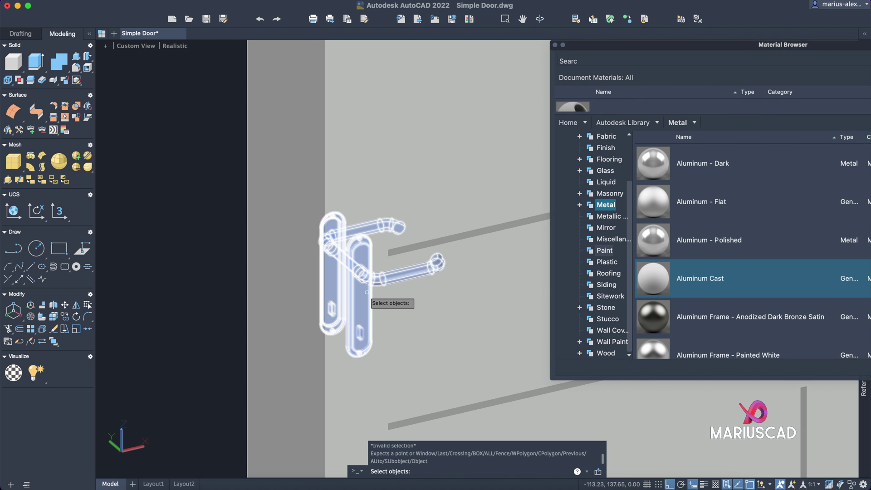
{"action": "left_click", "coordinate": [367, 293]}
{"action": "scroll", "coordinate": [454, 255], "scroll_direction": "down", "scroll_amount": 10}
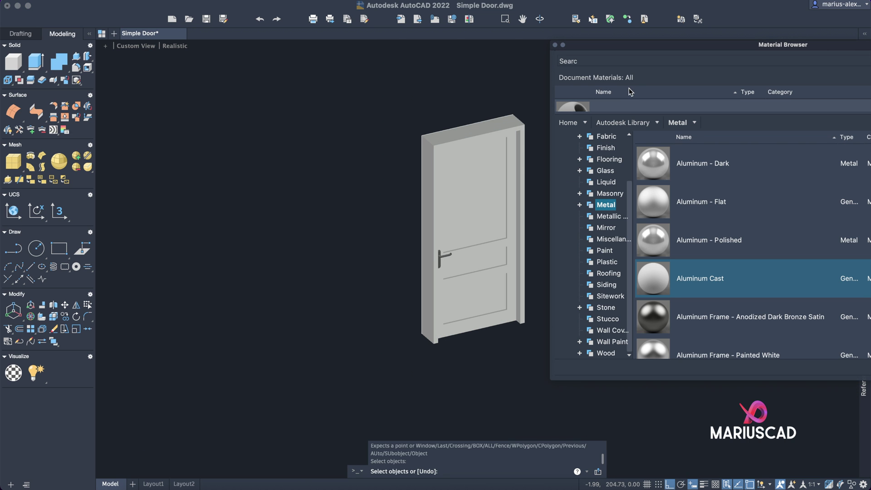
Step: Apply the Cherry material from the Wood library to the door leaf
{"action": "left_click", "coordinate": [603, 353]}
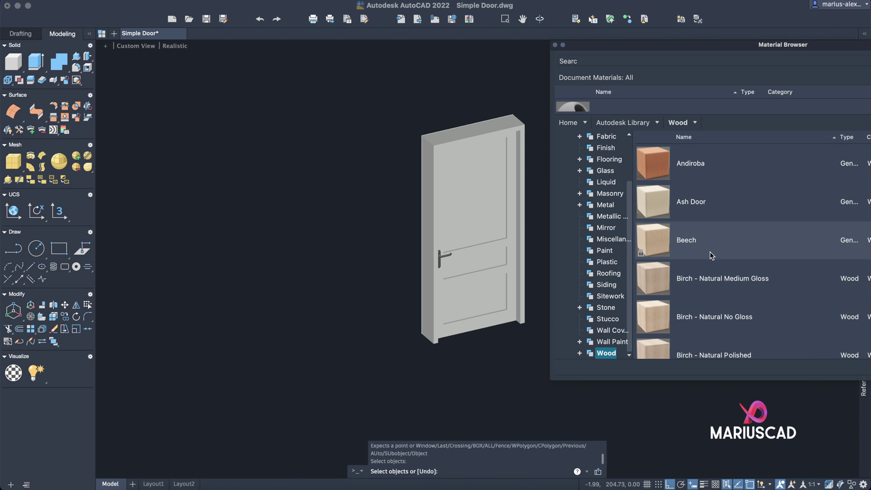
{"action": "scroll", "coordinate": [732, 247], "scroll_direction": "down", "scroll_amount": 7}
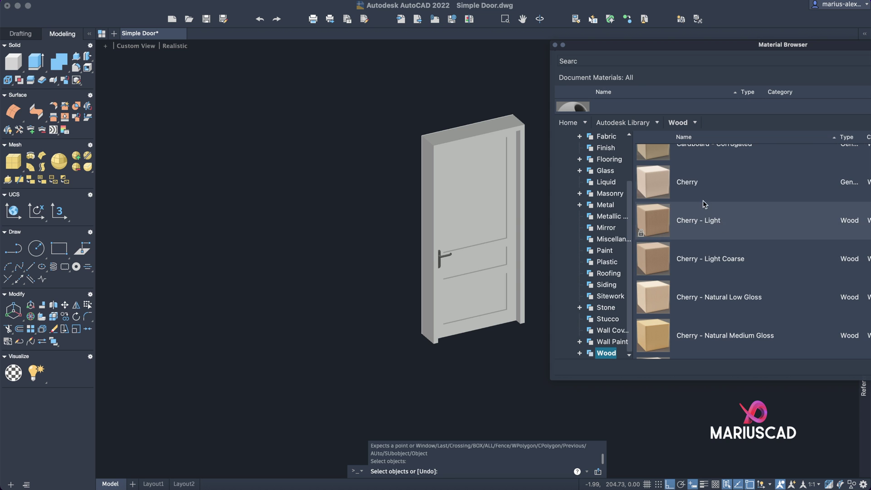
{"action": "left_click", "coordinate": [706, 188]}
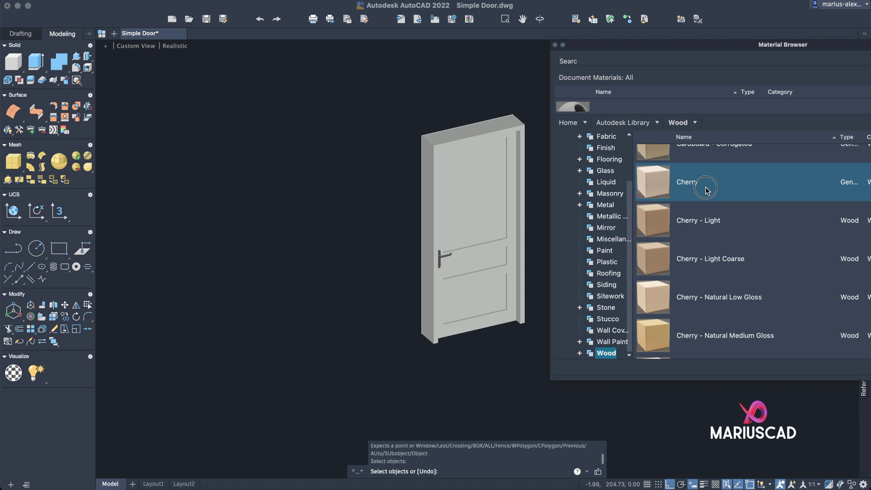
{"action": "left_click", "coordinate": [495, 191]}
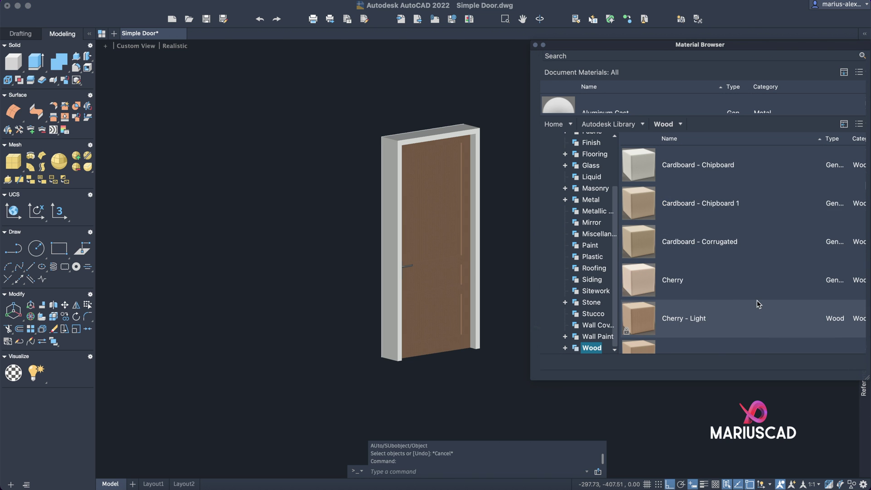
Step: Apply the English Oak wood material to the door frame and close the Material Browser
{"action": "scroll", "coordinate": [728, 254], "scroll_direction": "down", "scroll_amount": 10}
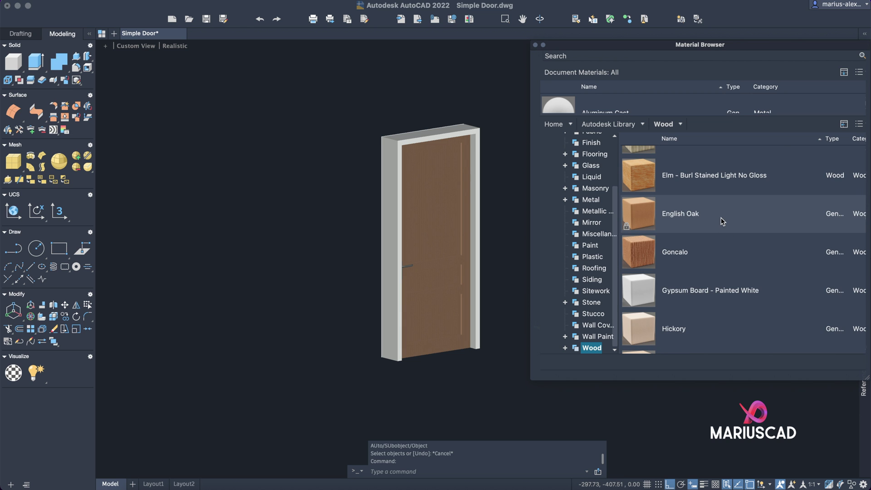
{"action": "left_click_drag", "start_coordinate": [723, 221], "coordinate": [399, 186]}
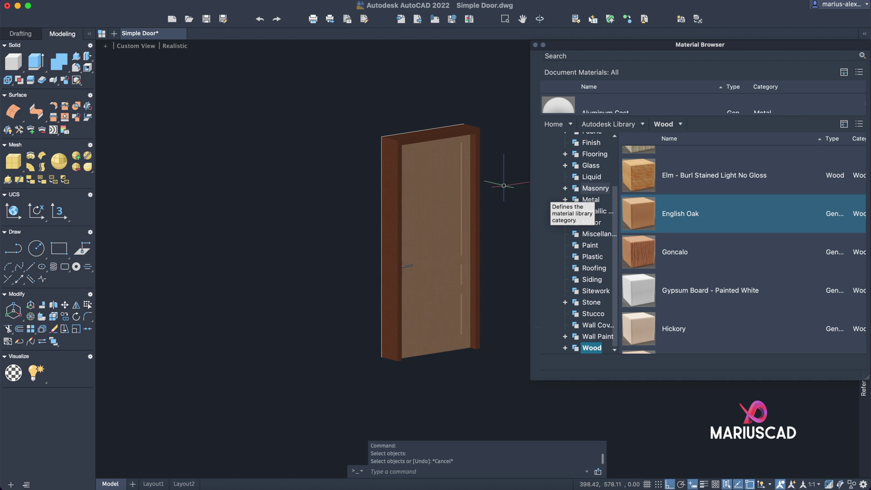
{"action": "left_click", "coordinate": [536, 45]}
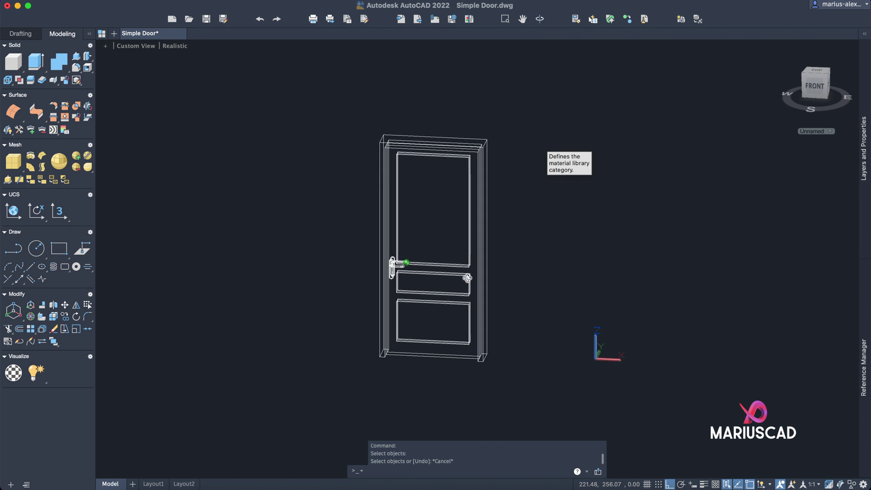
Step: Inspect the materials on the door leaf, frame and handle from several sides
{"action": "scroll", "coordinate": [381, 302], "scroll_direction": "up", "scroll_amount": 5}
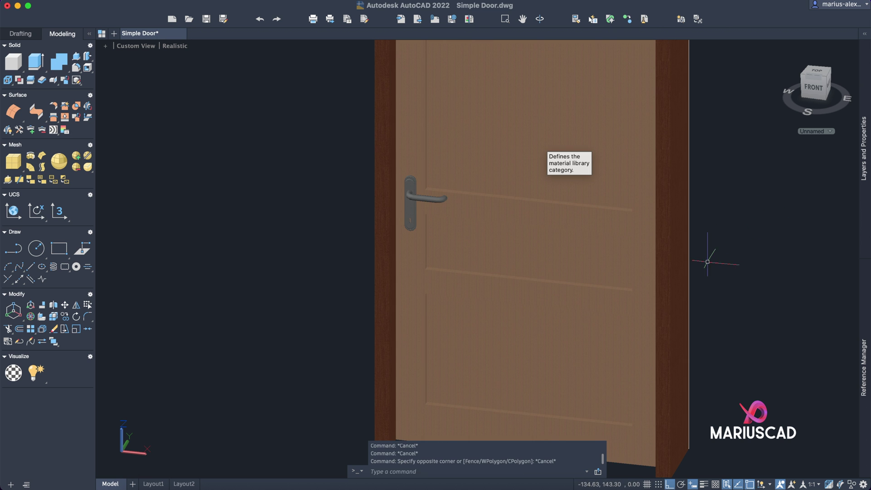
{"action": "middle_click_drag", "start_coordinate": [708, 262], "coordinate": [539, 142], "text": "shift"}
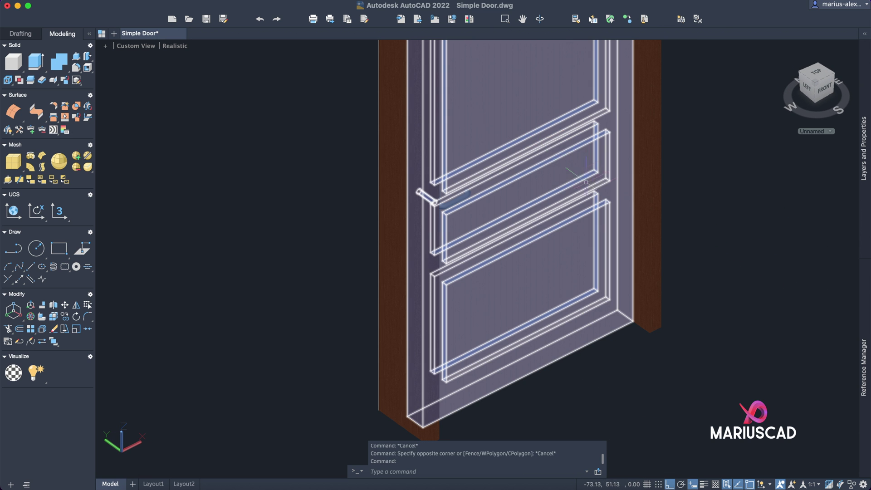
{"action": "mouse_move", "coordinate": [621, 193]}
{"action": "middle_mouse_down", "text": "shift"}
{"action": "mouse_move", "coordinate": [665, 250]}
{"action": "mouse_move", "coordinate": [511, 272]}
{"action": "mouse_move", "coordinate": [552, 302]}
{"action": "mouse_move", "coordinate": [685, 294]}
{"action": "mouse_move", "coordinate": [664, 277]}
{"action": "mouse_move", "coordinate": [648, 348]}
{"action": "middle_mouse_up", "text": "shift"}
{"action": "scroll", "coordinate": [512, 271], "scroll_direction": "down", "scroll_amount": 5}
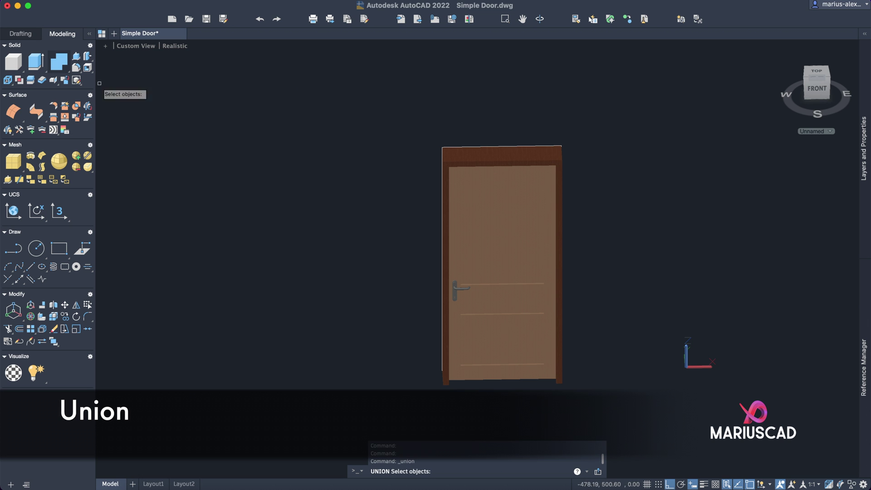
Step: Union the door leaf, frame and handle set into a single solid
{"action": "left_click", "coordinate": [626, 415]}
{"action": "left_click", "coordinate": [329, 55]}
{"action": "key", "text": "Return"}
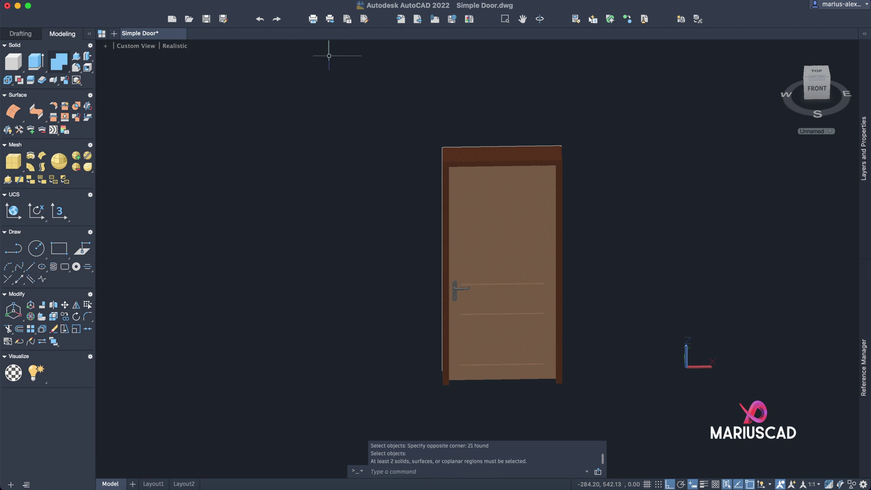
Step: Move the solid door about 350 cm along the positive X axis, away from its leftover construction outlines
{"action": "middle_click_drag", "start_coordinate": [485, 204], "coordinate": [523, 222], "text": "shift"}
{"action": "left_click", "coordinate": [523, 222]}
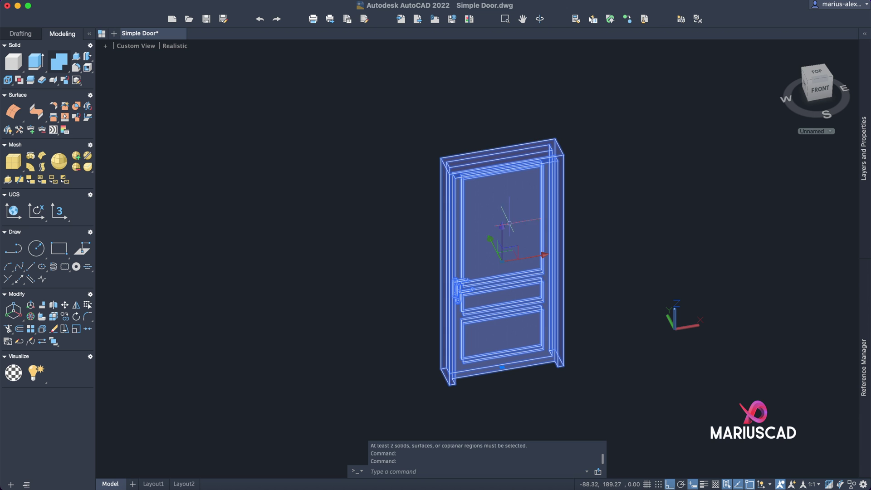
{"action": "type", "text": "M"}
{"action": "key", "text": "Return"}
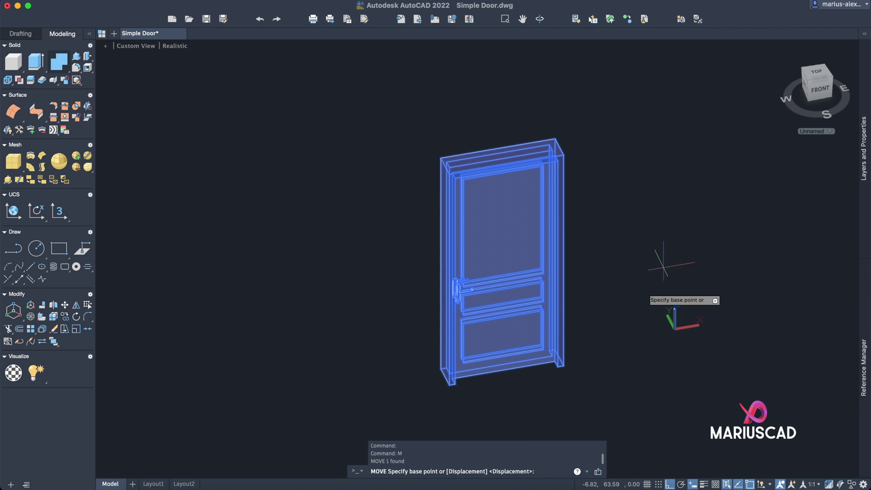
{"action": "middle_click_drag", "start_coordinate": [682, 226], "coordinate": [646, 170]}
{"action": "left_click", "coordinate": [536, 382]}
{"action": "middle_click_drag", "start_coordinate": [782, 331], "coordinate": [603, 332]}
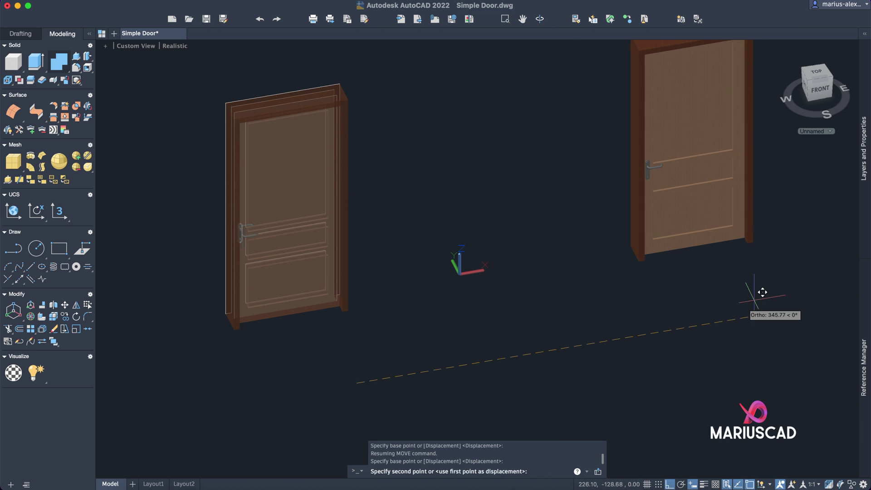
{"action": "left_click", "coordinate": [761, 296]}
Step: Erase all the leftover construction outlines at the door's original location
{"action": "left_click_drag", "start_coordinate": [377, 369], "coordinate": [187, 58]}
{"action": "key", "text": "Delete"}
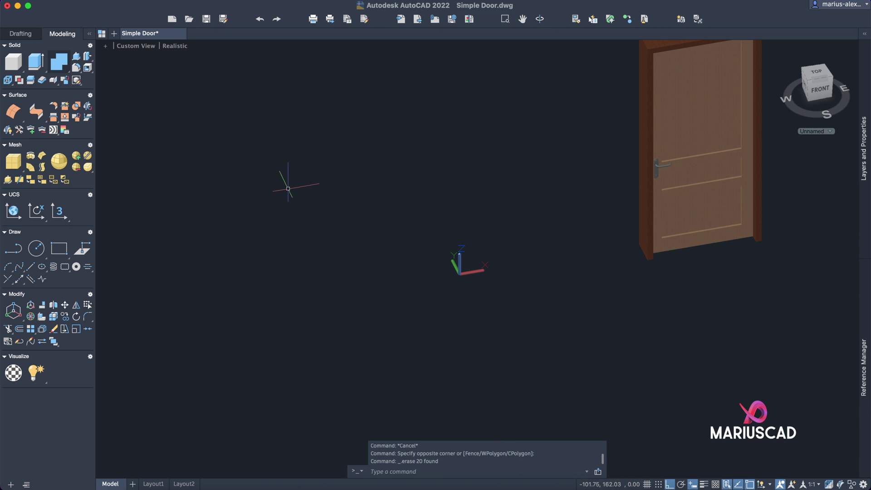
Step: Examine the cleaned-up door model from several angles, including a close view of the handle and the whole front
{"action": "scroll", "coordinate": [288, 188], "scroll_direction": "right", "scroll_amount": 5}
{"action": "scroll", "coordinate": [288, 189], "scroll_direction": "up", "scroll_amount": 2}
{"action": "left_click", "coordinate": [573, 159]}
{"action": "middle_click_drag", "start_coordinate": [637, 167], "coordinate": [572, 165], "text": "shift"}
{"action": "key", "text": "Escape"}
{"action": "scroll", "coordinate": [548, 210], "scroll_direction": "up", "scroll_amount": 4}
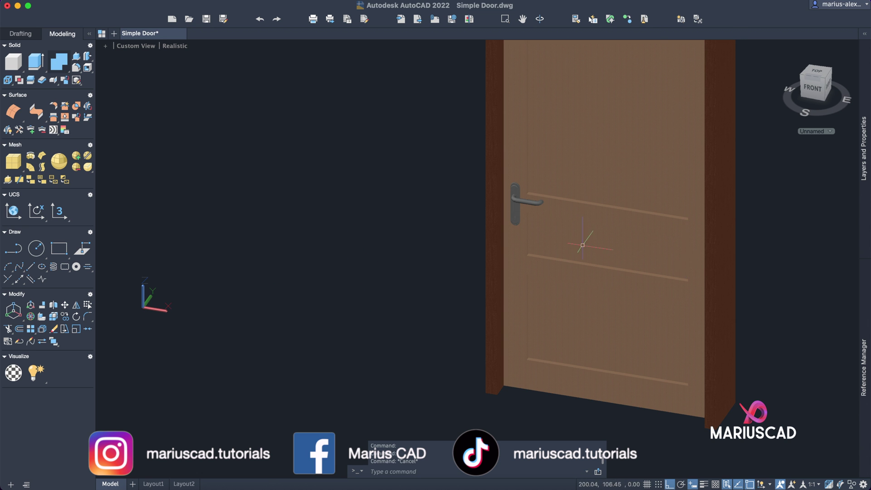
{"action": "middle_click_drag", "start_coordinate": [761, 260], "coordinate": [821, 278], "text": "shift"}
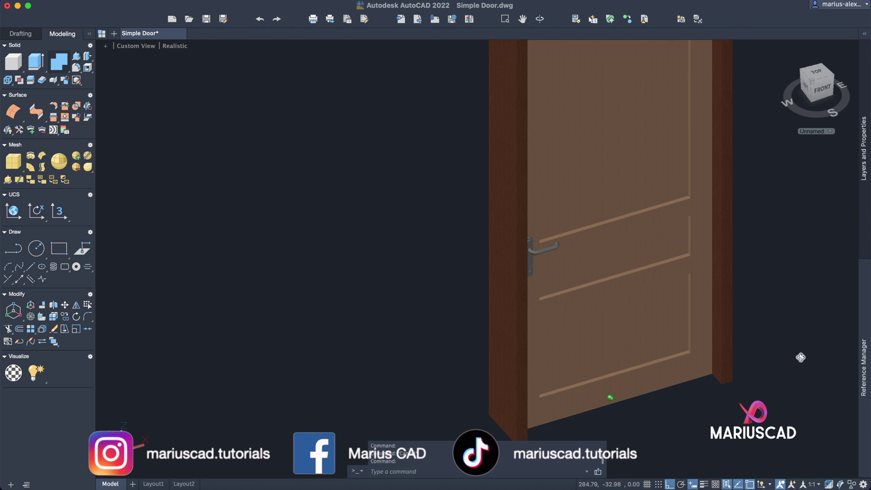
{"action": "middle_click_drag", "start_coordinate": [801, 357], "coordinate": [772, 340], "text": "shift"}
{"action": "scroll", "coordinate": [587, 234], "scroll_direction": "up", "scroll_amount": 5}
{"action": "middle_click_drag", "start_coordinate": [699, 257], "coordinate": [624, 243], "text": "shift"}
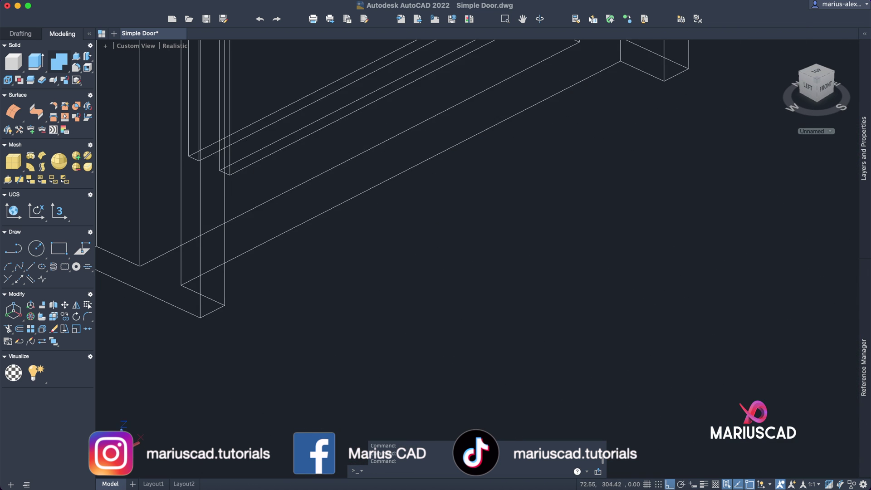
{"action": "scroll", "coordinate": [556, 253], "scroll_direction": "down", "scroll_amount": 6}
{"action": "middle_click_drag", "start_coordinate": [637, 140], "coordinate": [615, 293]}
{"action": "middle_click_drag", "start_coordinate": [506, 272], "coordinate": [754, 271], "text": "shift"}
{"action": "mouse_move", "coordinate": [575, 271]}
{"action": "middle_mouse_down", "text": "shift"}
{"action": "mouse_move", "coordinate": [681, 259]}
{"action": "mouse_move", "coordinate": [585, 199]}
{"action": "mouse_move", "coordinate": [671, 230]}
{"action": "mouse_move", "coordinate": [628, 231]}
{"action": "middle_mouse_up", "text": "shift"}
{"action": "mouse_move", "coordinate": [612, 260]}
{"action": "middle_mouse_down", "text": "shift"}
{"action": "mouse_move", "coordinate": [690, 237]}
{"action": "mouse_move", "coordinate": [553, 243]}
{"action": "mouse_move", "coordinate": [732, 234]}
{"action": "middle_mouse_up", "text": "shift"}
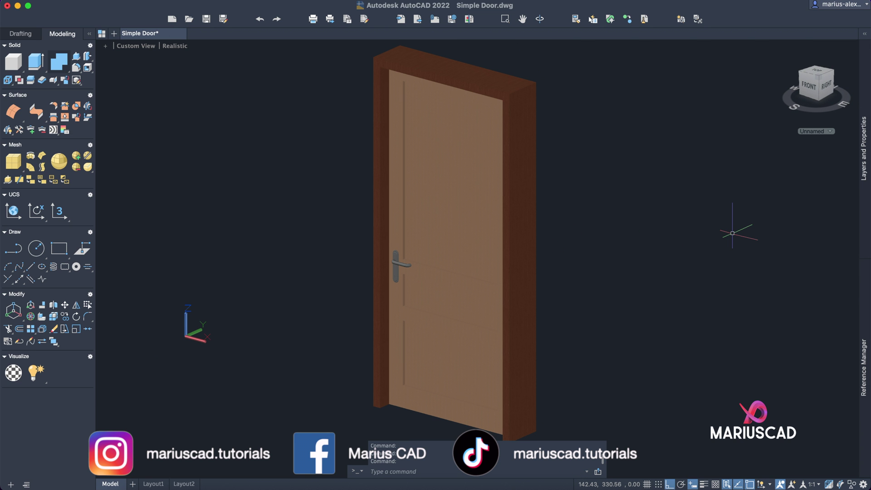